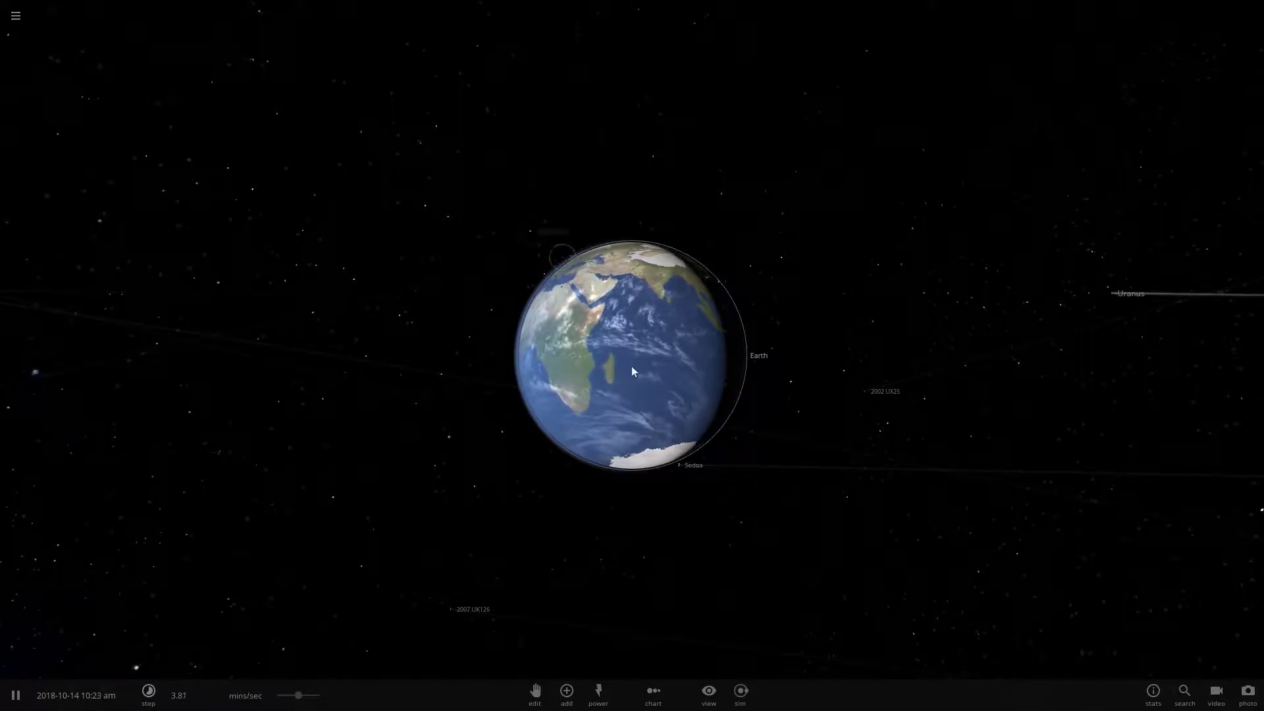
Orbit and zoom the camera into a close-up of North America centred on the Gulf of Mexico
{"action": "left_click_drag", "start_coordinate": [633, 372], "coordinate": [818, 378]}
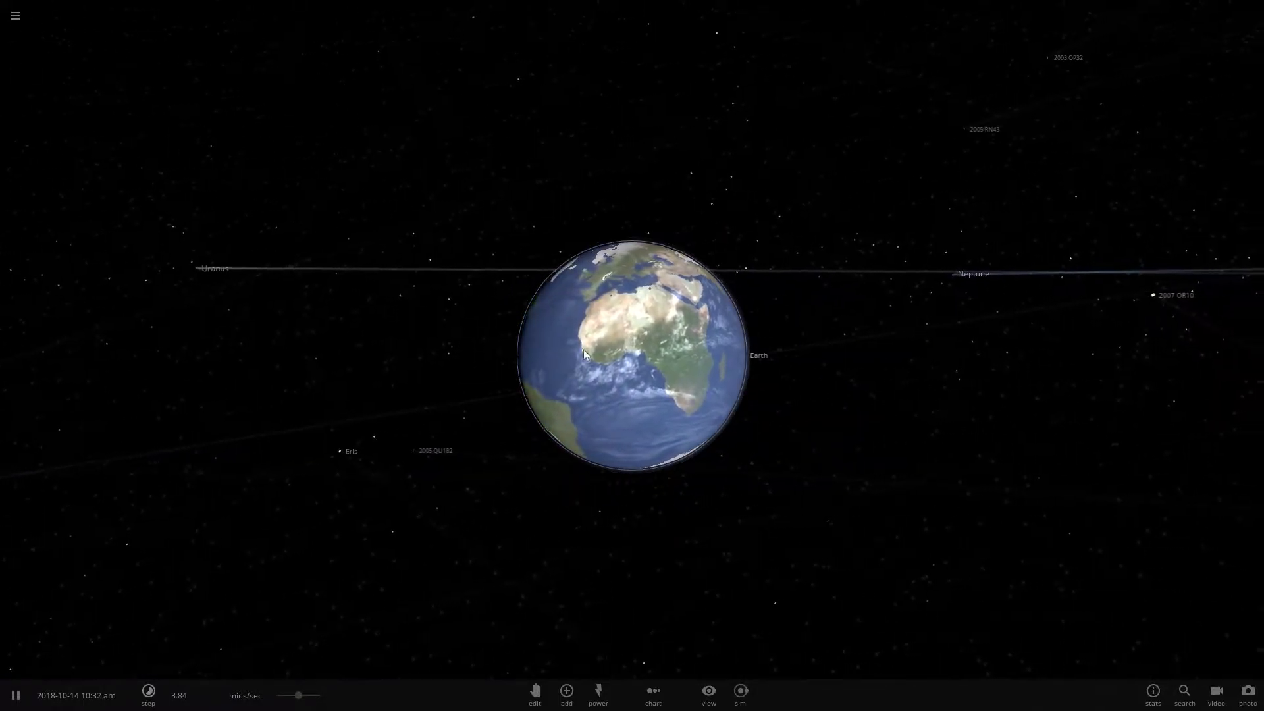
{"action": "left_click_drag", "start_coordinate": [584, 354], "coordinate": [903, 325]}
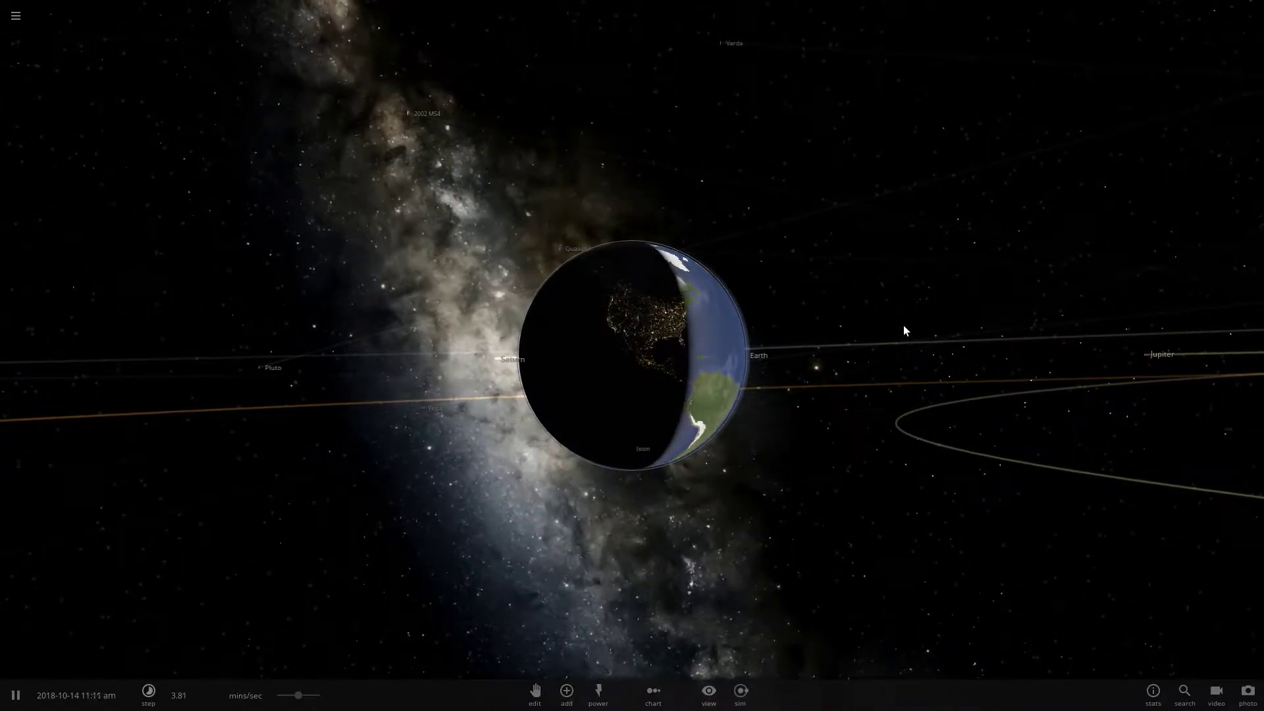
{"action": "left_click_drag", "start_coordinate": [903, 325], "coordinate": [540, 346]}
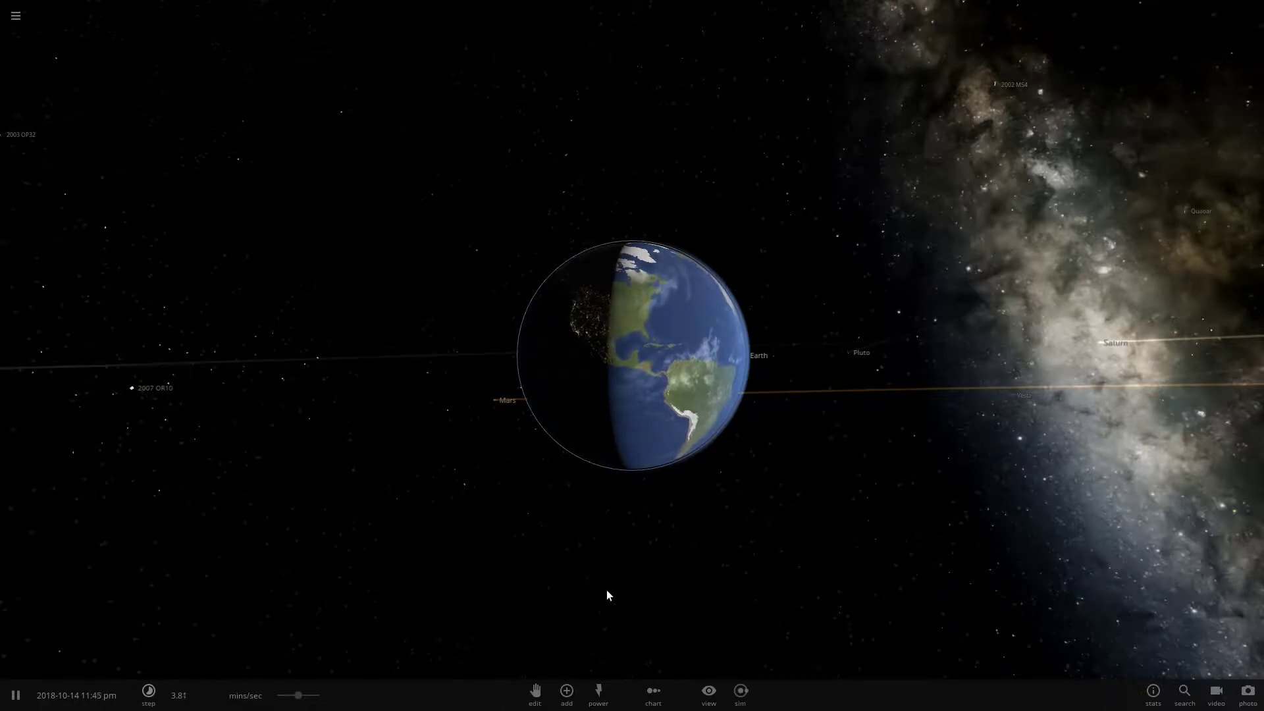
{"action": "scroll", "coordinate": [594, 346], "scroll_direction": "up", "scroll_amount": 2}
{"action": "scroll", "coordinate": [603, 345], "scroll_direction": "down", "scroll_amount": 4}
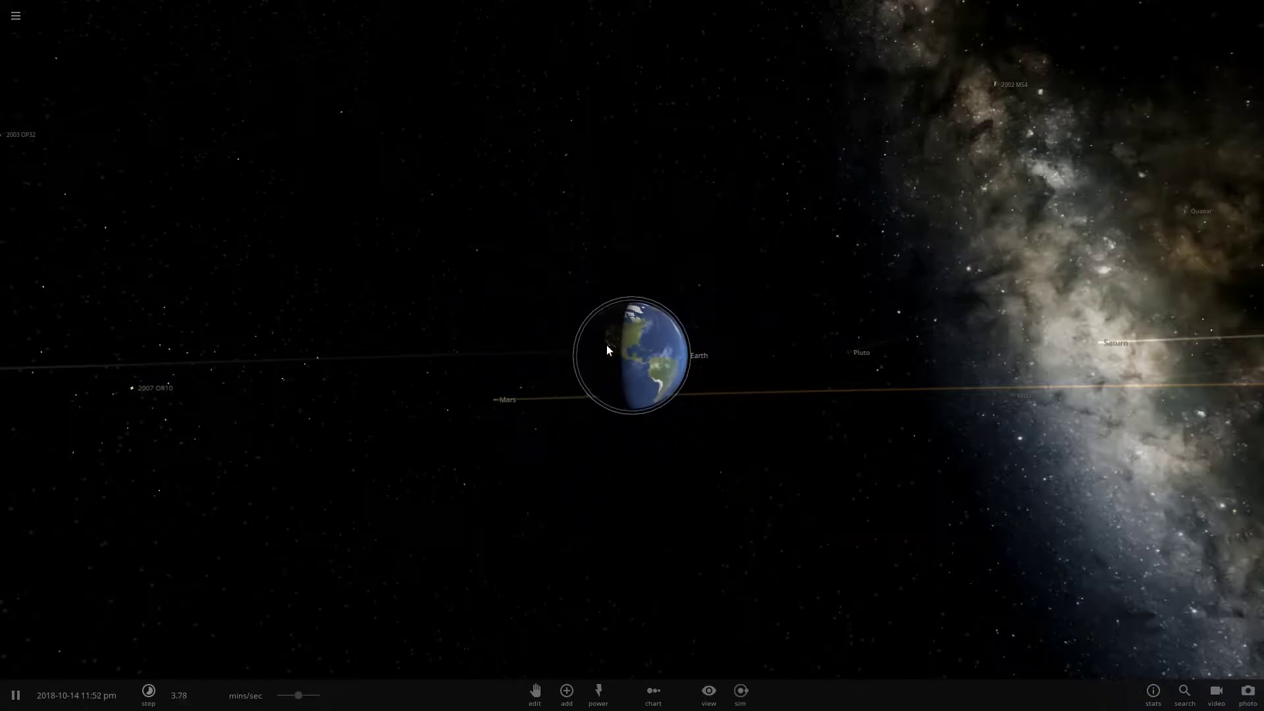
{"action": "scroll", "coordinate": [621, 339], "scroll_direction": "up", "scroll_amount": 5}
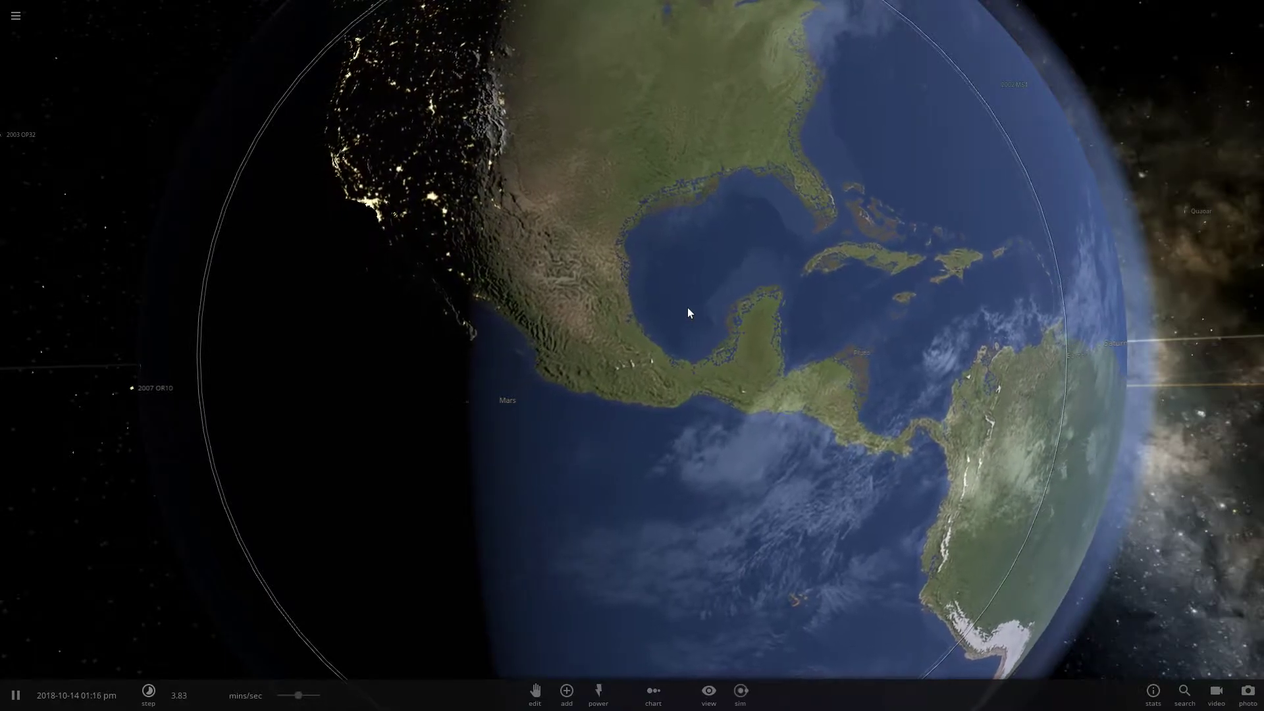
{"action": "left_click_drag", "start_coordinate": [686, 285], "coordinate": [658, 338]}
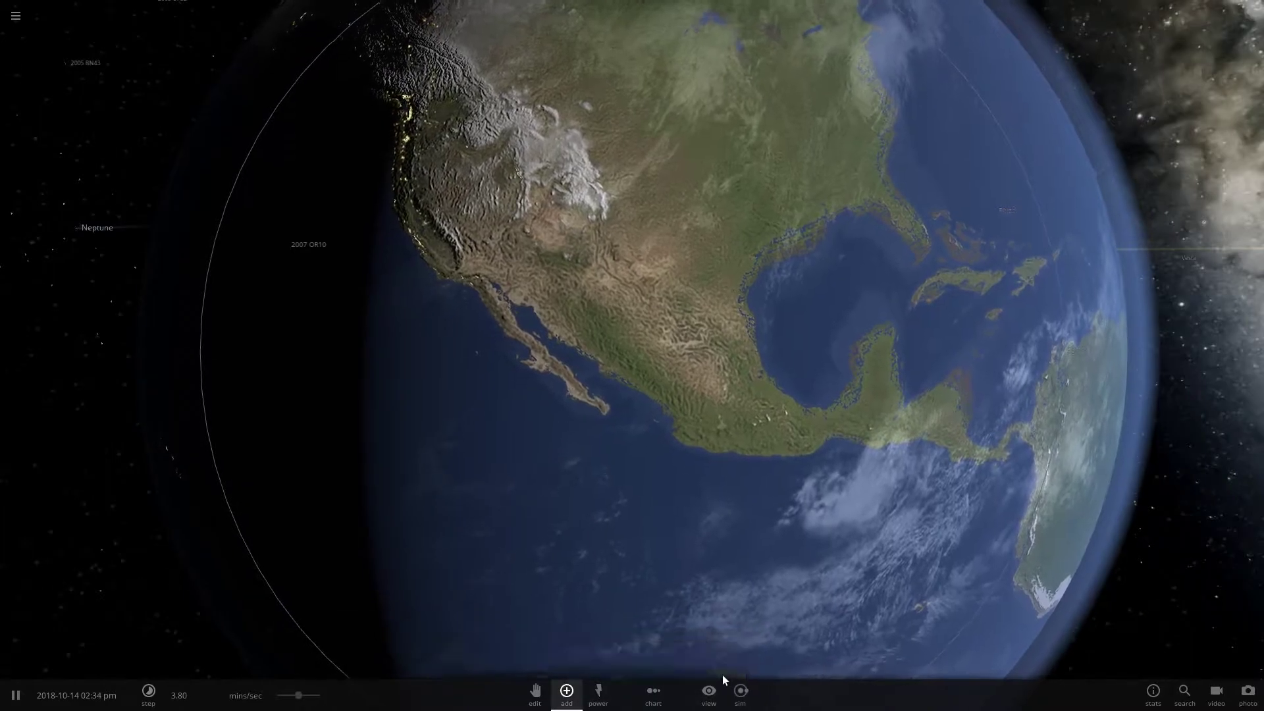
Launch the Swift-Tuttle comet at Earth at 10.0 km/s, undoing the accidental second launch
{"action": "left_click", "coordinate": [566, 691]}
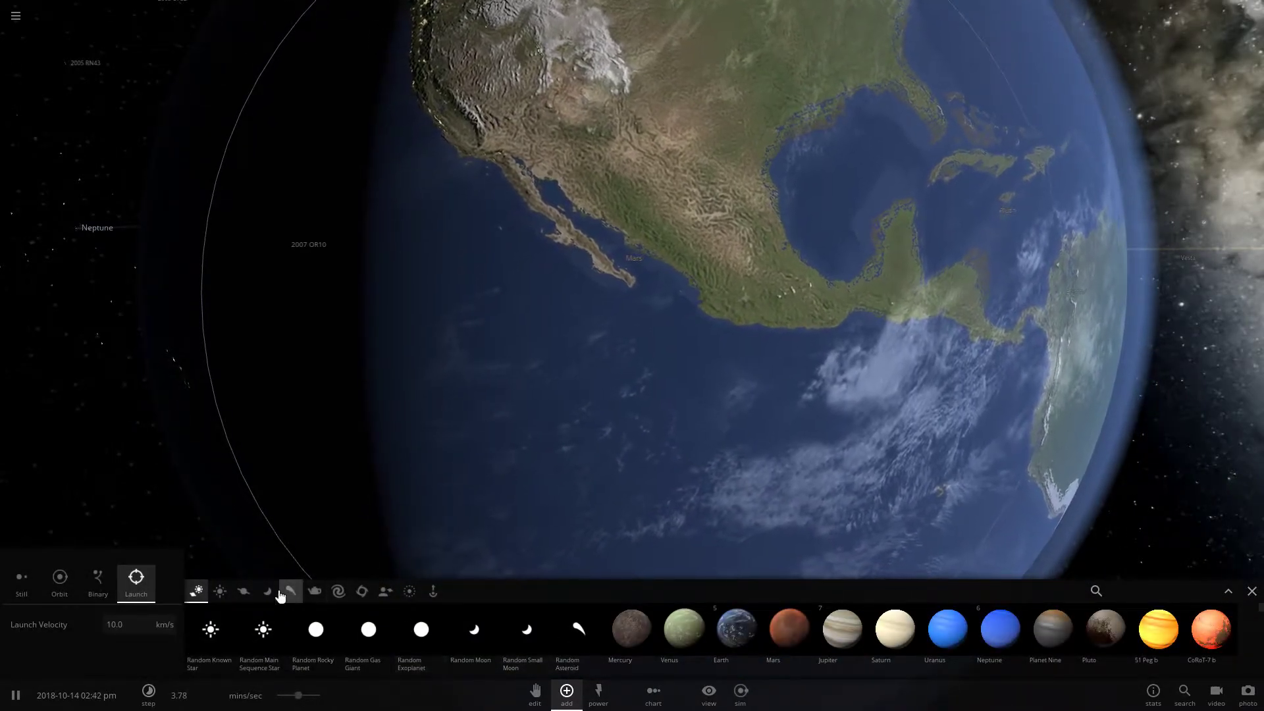
{"action": "left_click", "coordinate": [292, 596]}
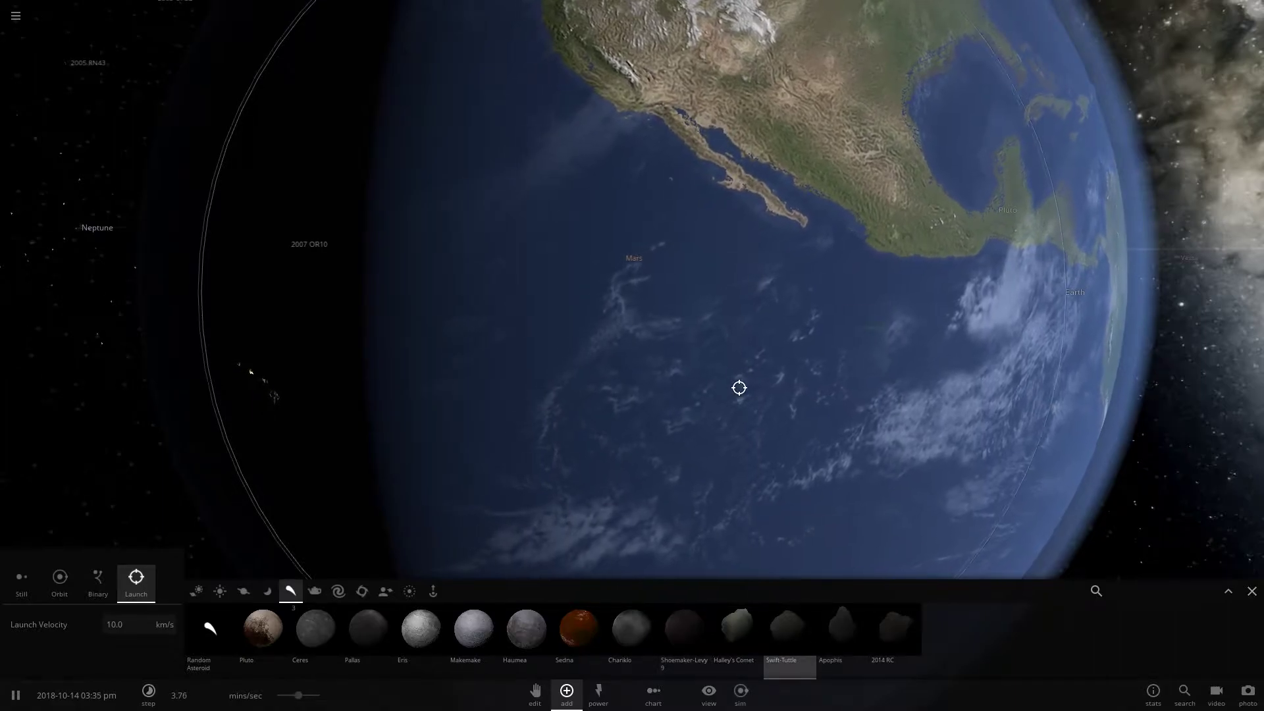
{"action": "scroll", "coordinate": [740, 388], "scroll_direction": "down", "scroll_amount": 5}
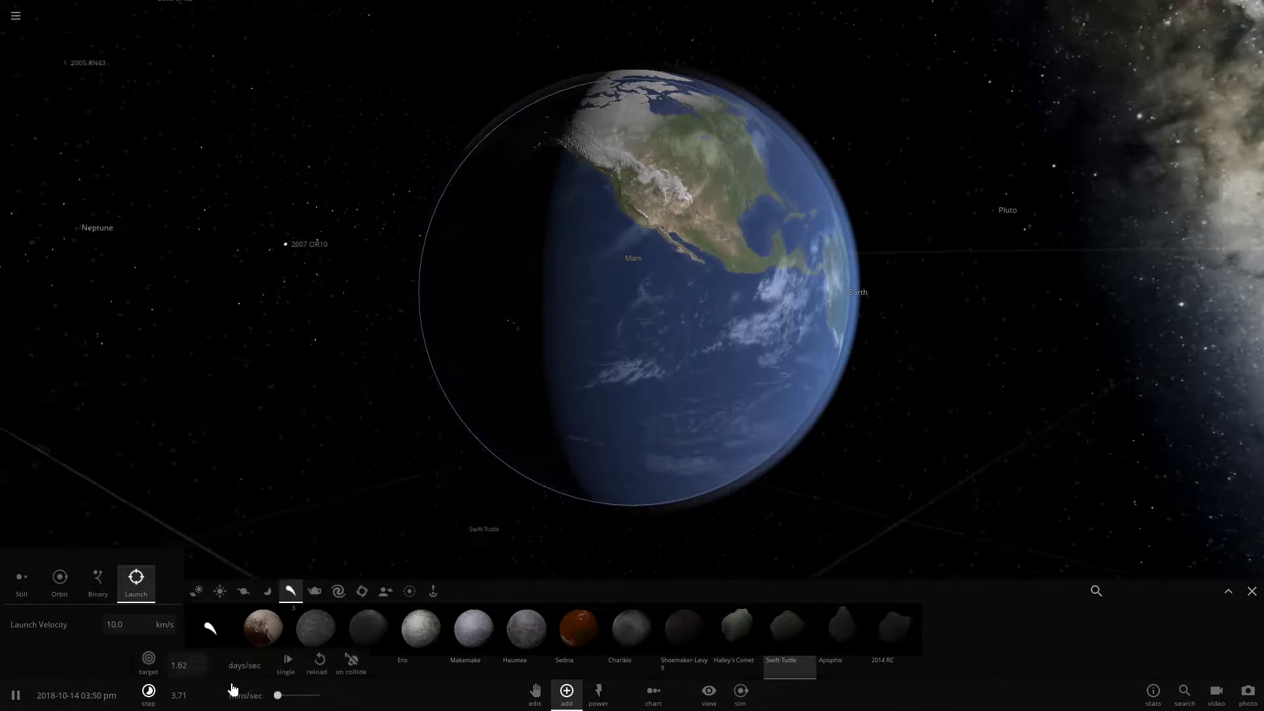
{"action": "right_click_drag", "start_coordinate": [481, 380], "coordinate": [601, 393]}
{"action": "scroll", "coordinate": [621, 338], "scroll_direction": "down", "scroll_amount": 4}
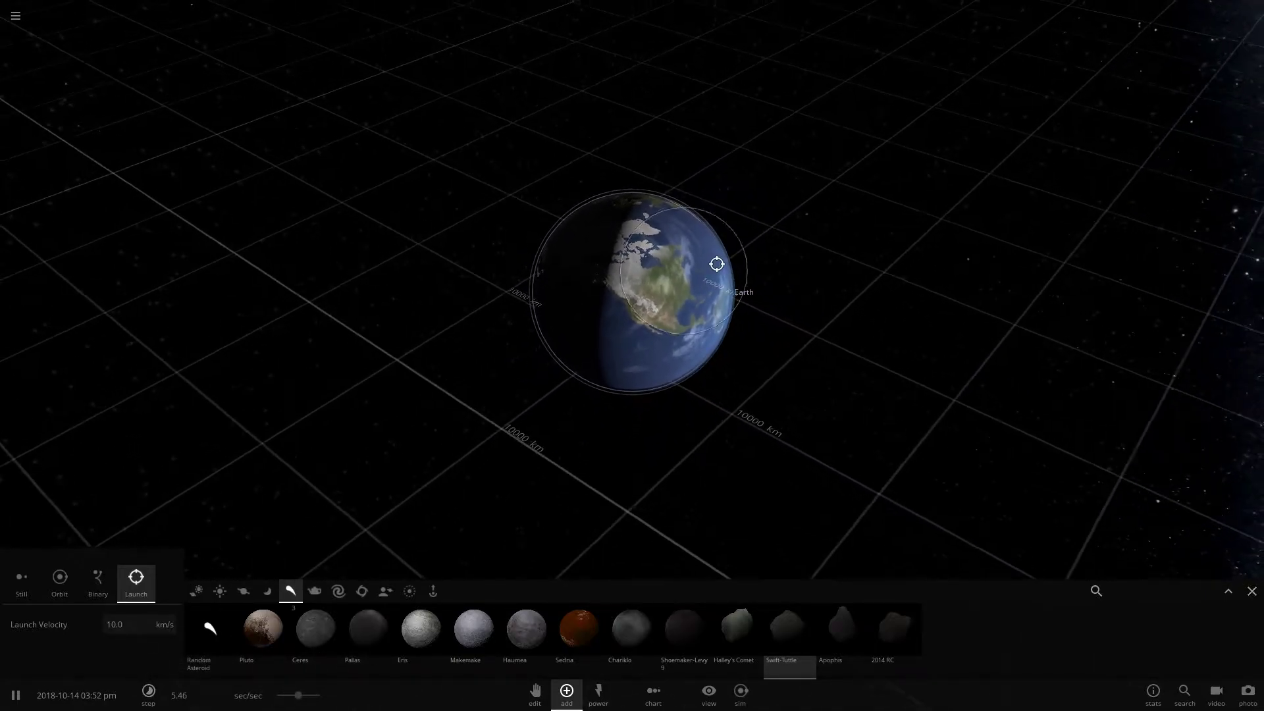
{"action": "left_click", "coordinate": [654, 296]}
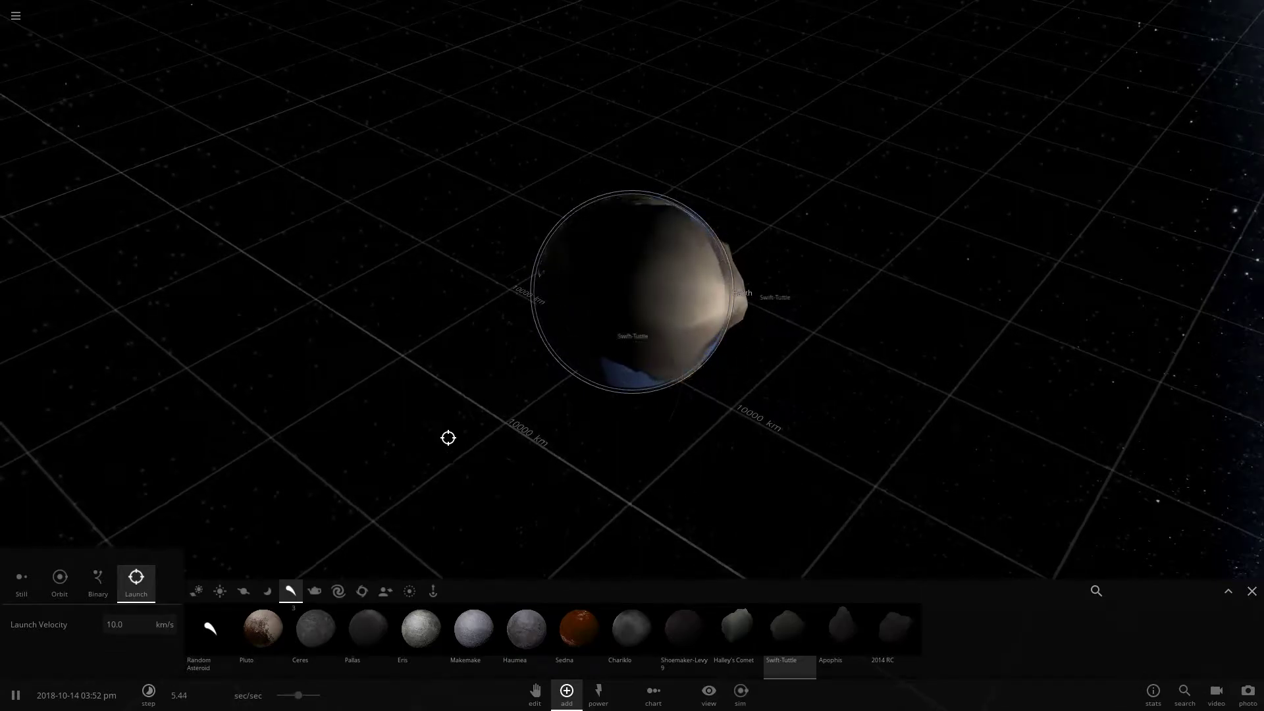
{"action": "left_click", "coordinate": [16, 695]}
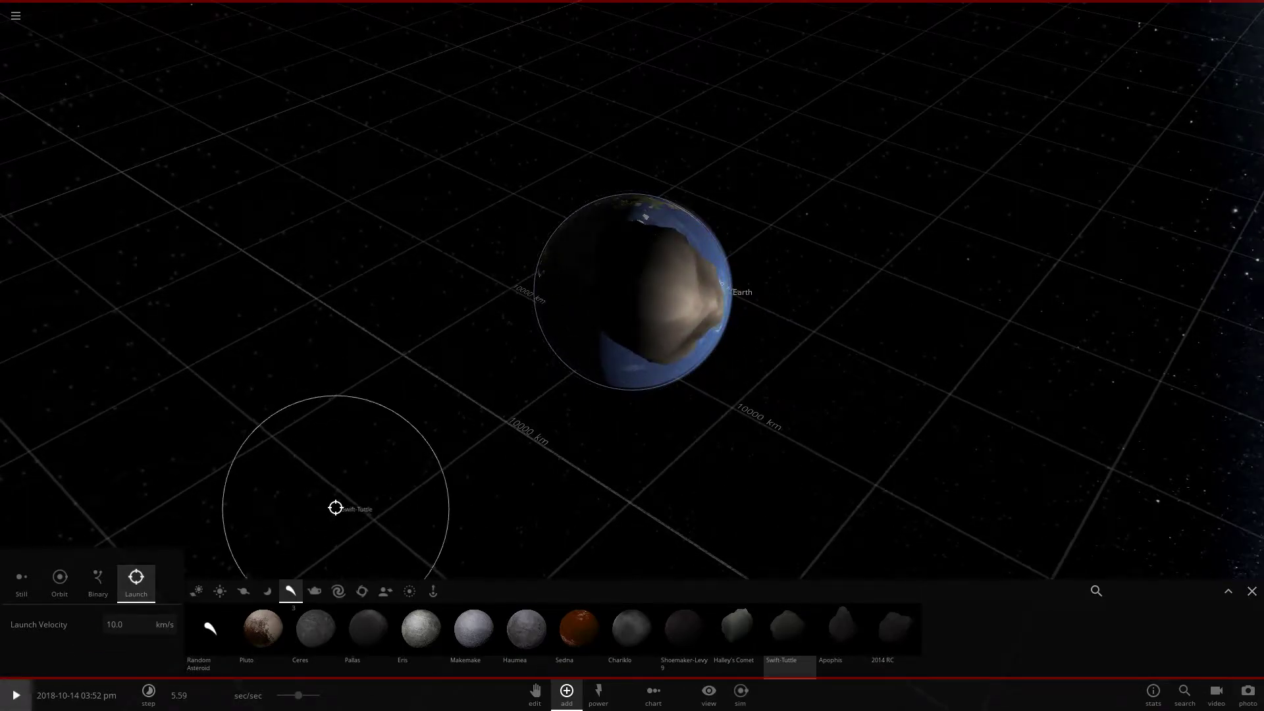
{"action": "key", "text": "ctrl+z"}
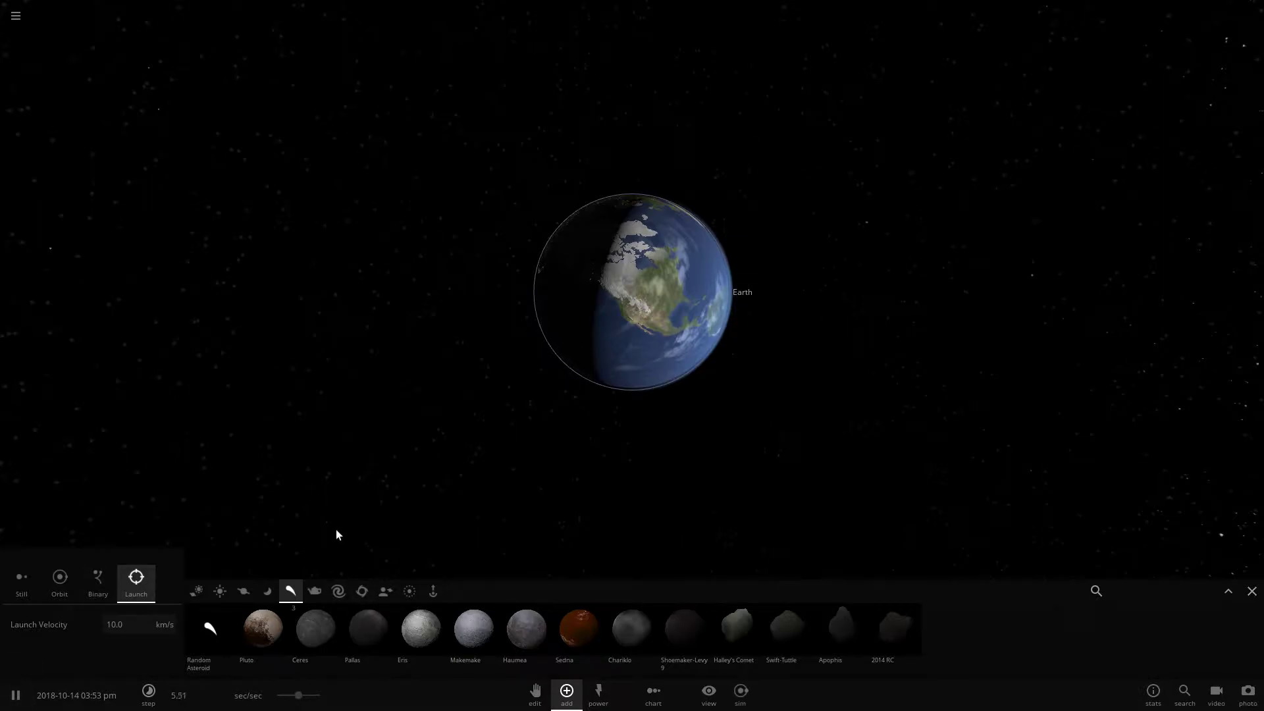
{"action": "scroll", "coordinate": [335, 530], "scroll_direction": "down", "scroll_amount": 3}
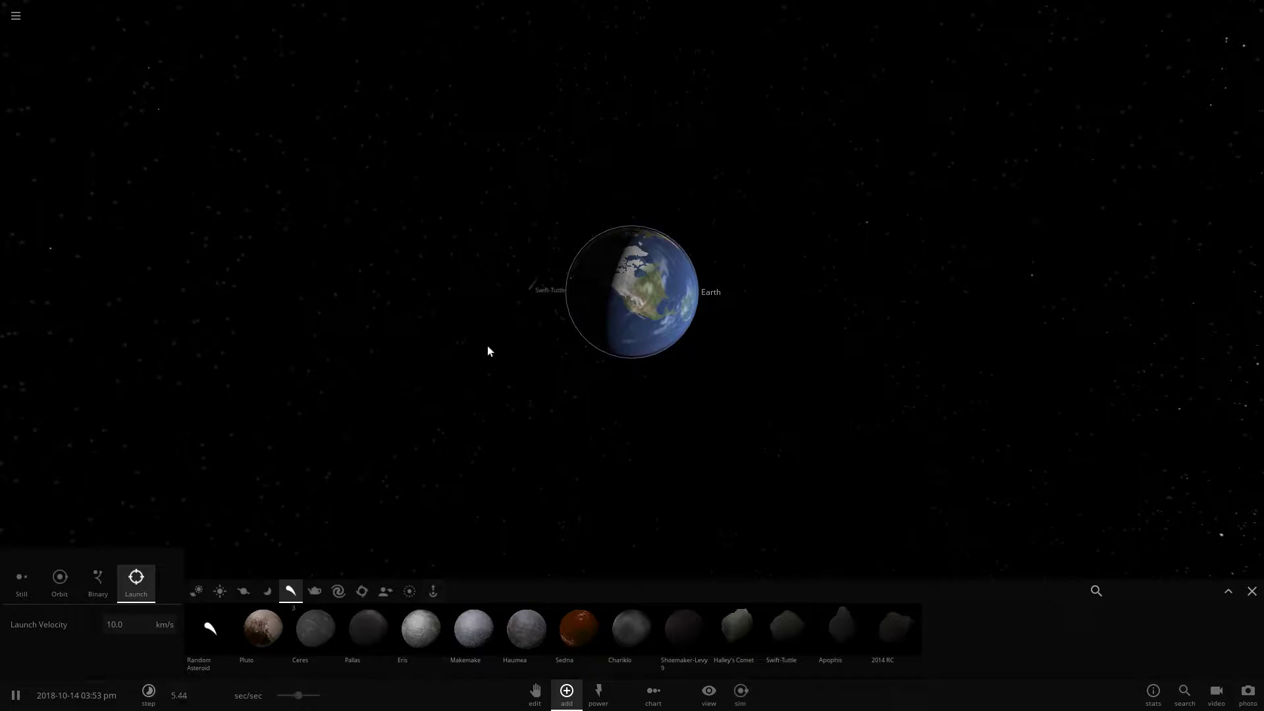
Focus on Swift-Tuttle, speed time to 10.7 sec/sec, and orbit until North America's Pacific coast fills the background
{"action": "double_click", "coordinate": [538, 295]}
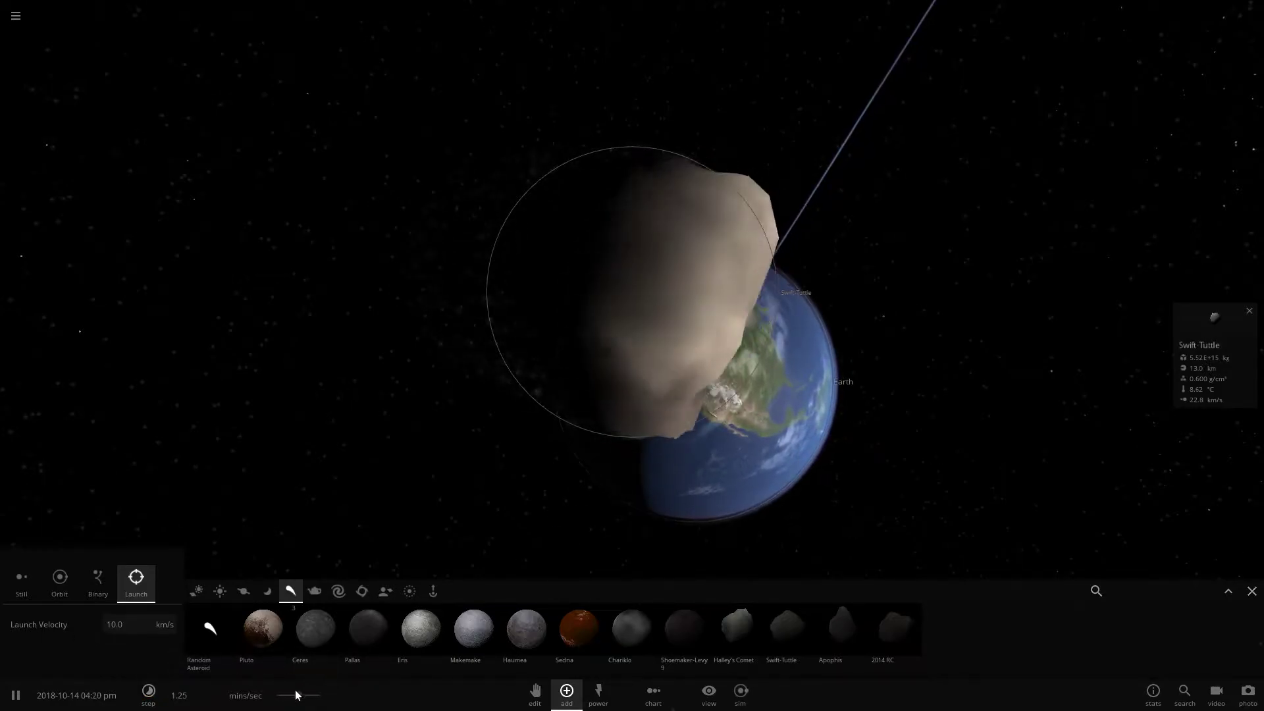
{"action": "mouse_move", "coordinate": [298, 695]}
{"action": "left_mouse_down"}
{"action": "mouse_move", "coordinate": [381, 699]}
{"action": "mouse_move", "coordinate": [316, 698]}
{"action": "mouse_move", "coordinate": [1, 605]}
{"action": "mouse_move", "coordinate": [1, 518]}
{"action": "mouse_move", "coordinate": [0, 625]}
{"action": "left_mouse_up"}
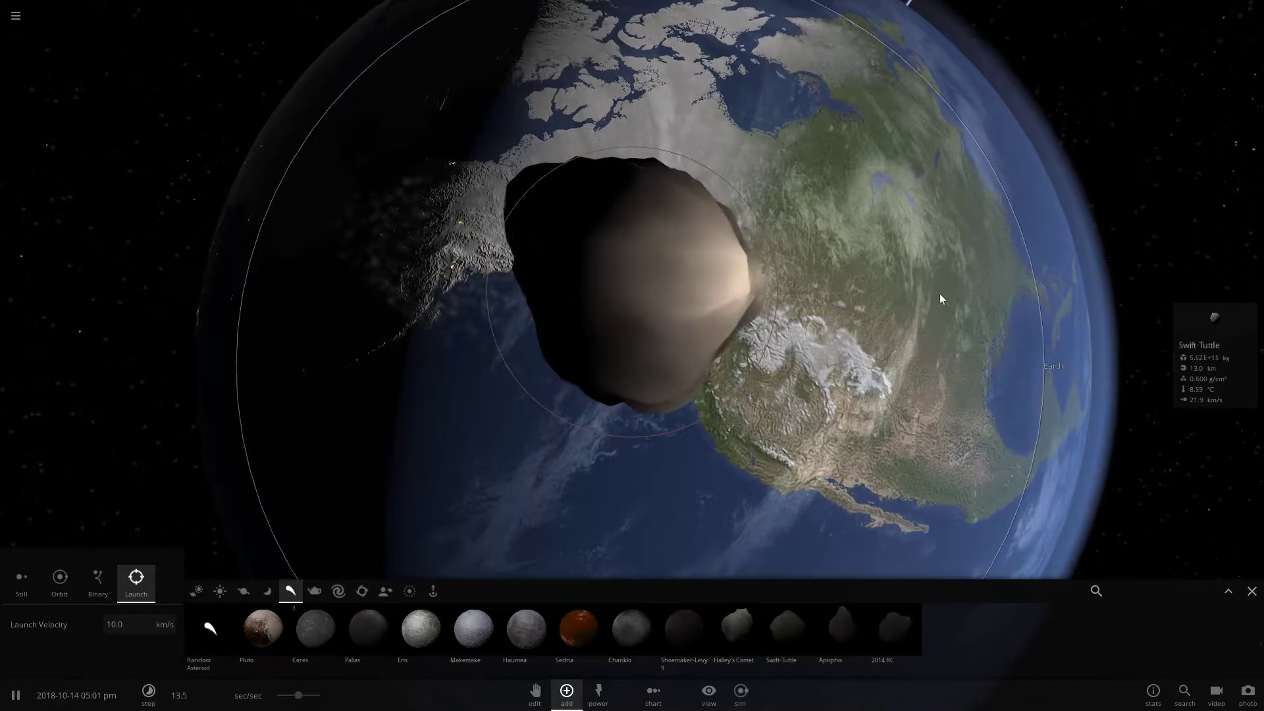
{"action": "left_click_drag", "start_coordinate": [993, 293], "coordinate": [867, 298]}
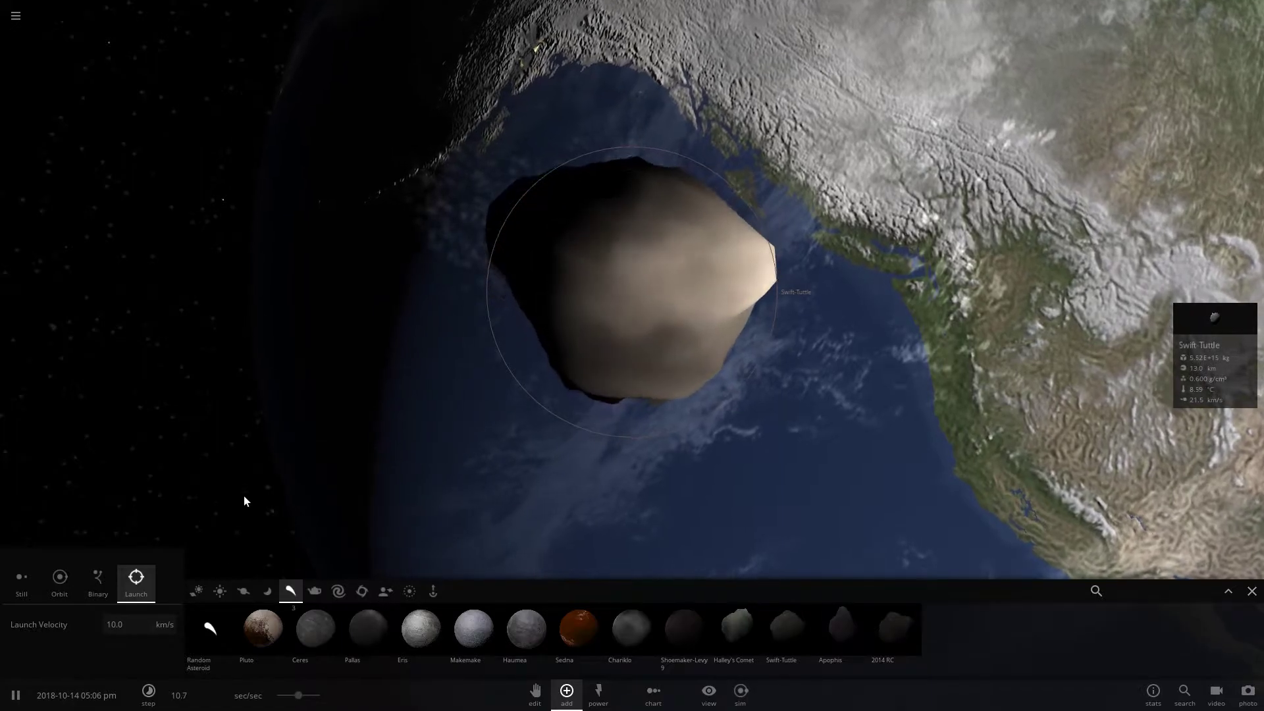
{"action": "left_click_drag", "start_coordinate": [244, 495], "coordinate": [781, 248]}
{"action": "right_click_drag", "start_coordinate": [781, 247], "coordinate": [756, 257]}
{"action": "left_click_drag", "start_coordinate": [757, 259], "coordinate": [625, 331]}
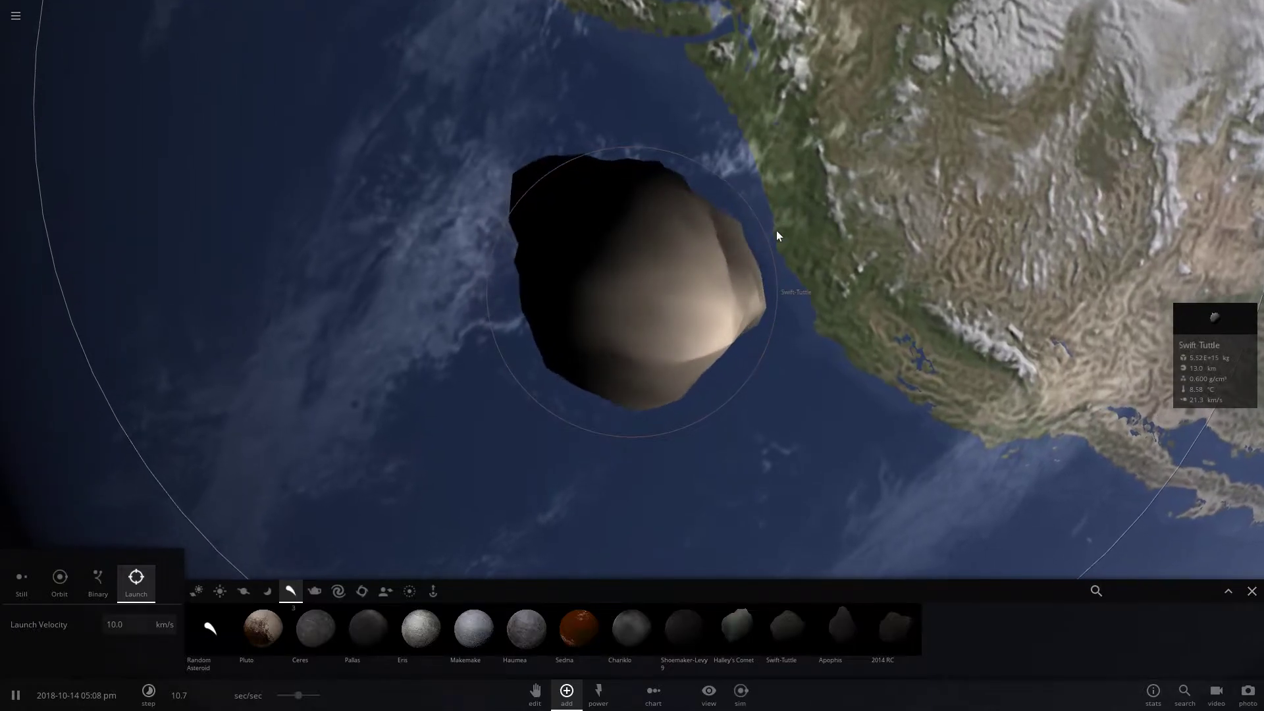
Orbit around Swift-Tuttle while pausing and resuming, then slow time to about 504 ms/sec
{"action": "scroll", "coordinate": [793, 201], "scroll_direction": "down", "scroll_amount": 5}
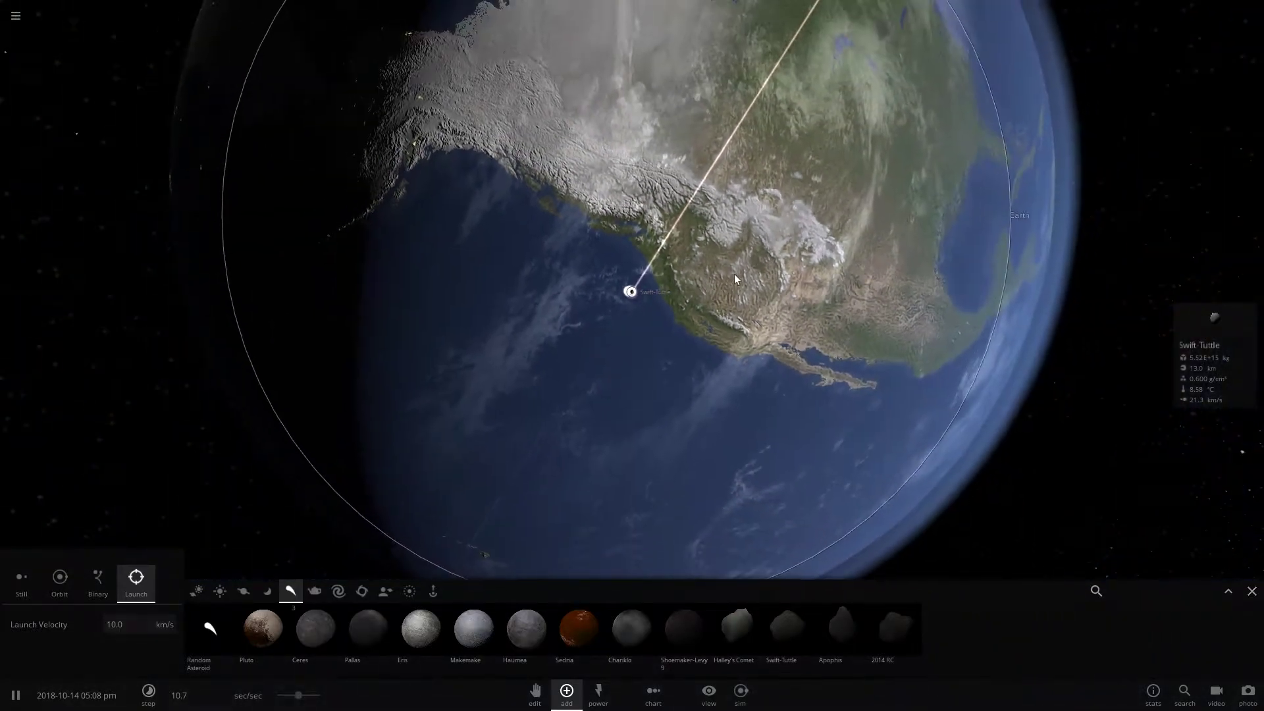
{"action": "left_click_drag", "start_coordinate": [731, 162], "coordinate": [982, 34]}
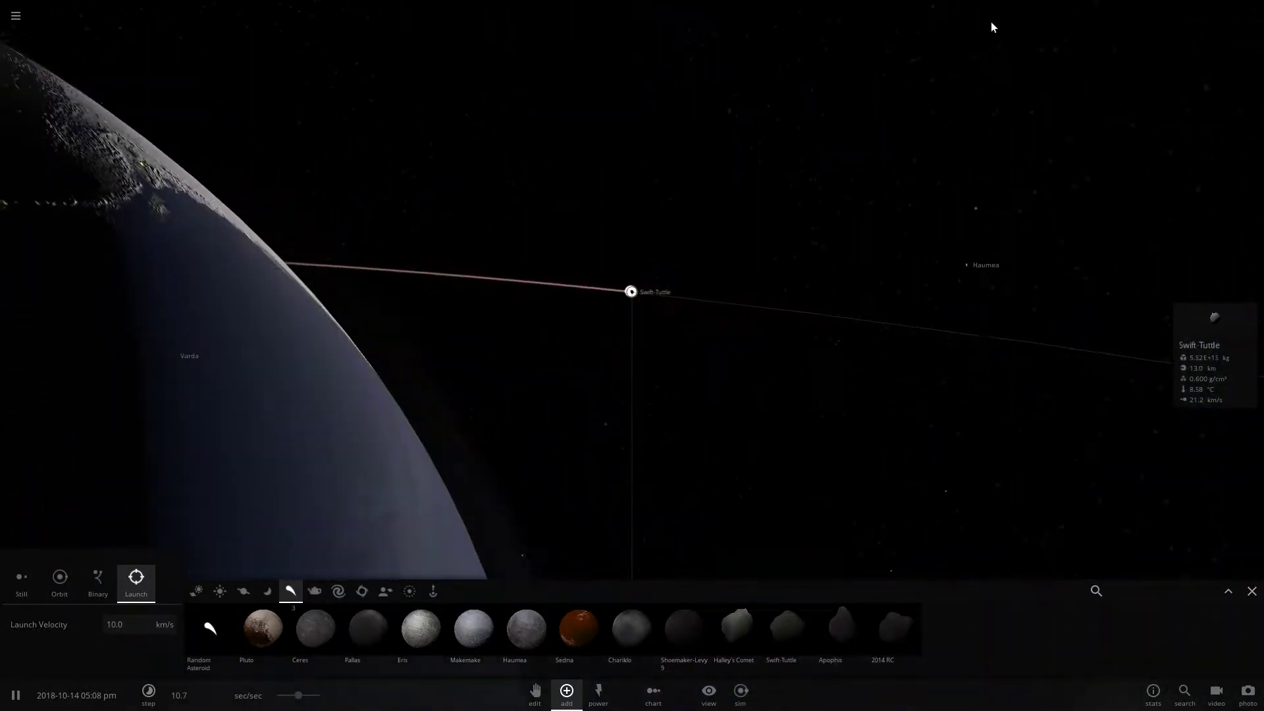
{"action": "key", "text": "space"}
{"action": "left_click_drag", "start_coordinate": [394, 373], "coordinate": [488, 361]}
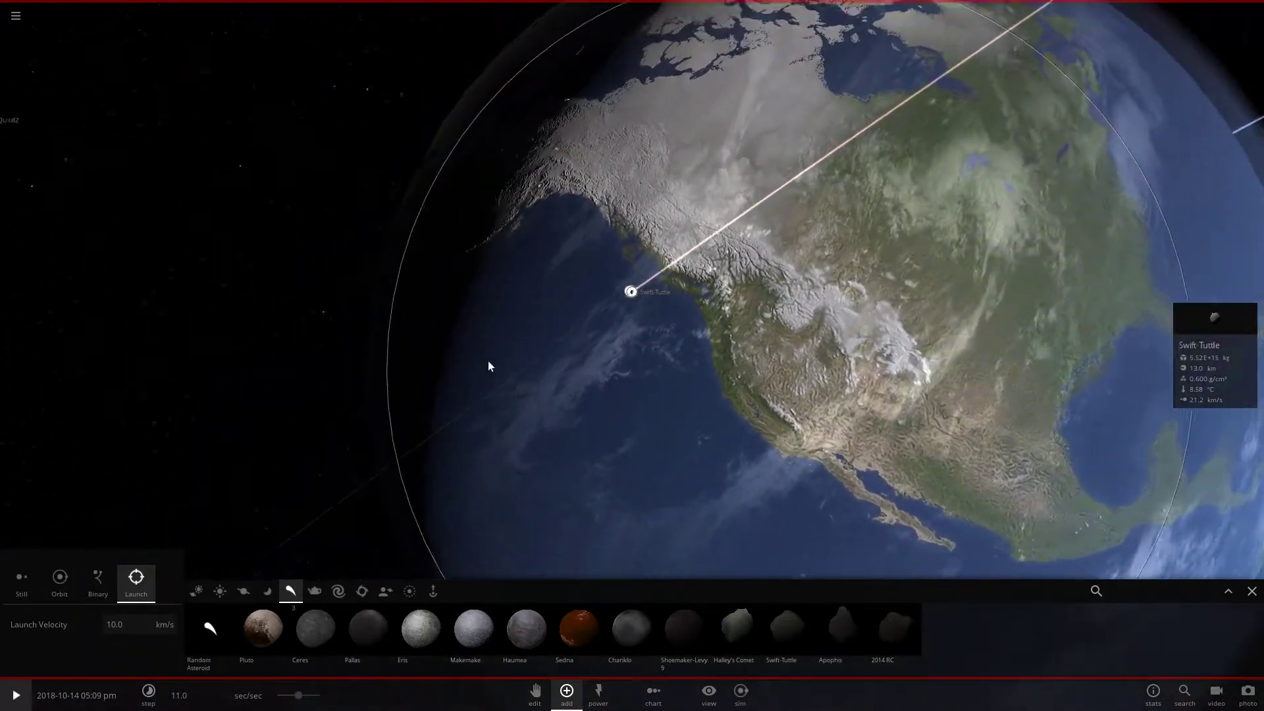
{"action": "scroll", "coordinate": [492, 356], "scroll_direction": "up", "scroll_amount": 4}
{"action": "left_click", "coordinate": [16, 696]}
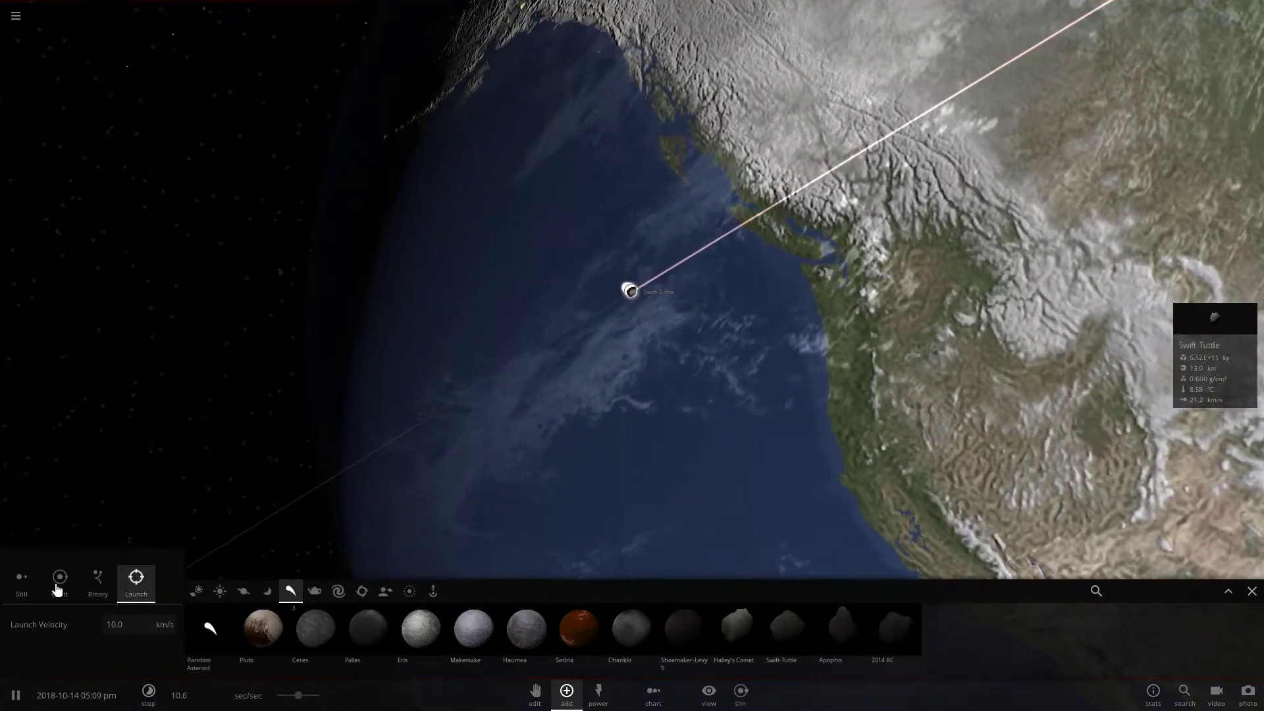
{"action": "left_click_drag", "start_coordinate": [788, 445], "coordinate": [812, 552]}
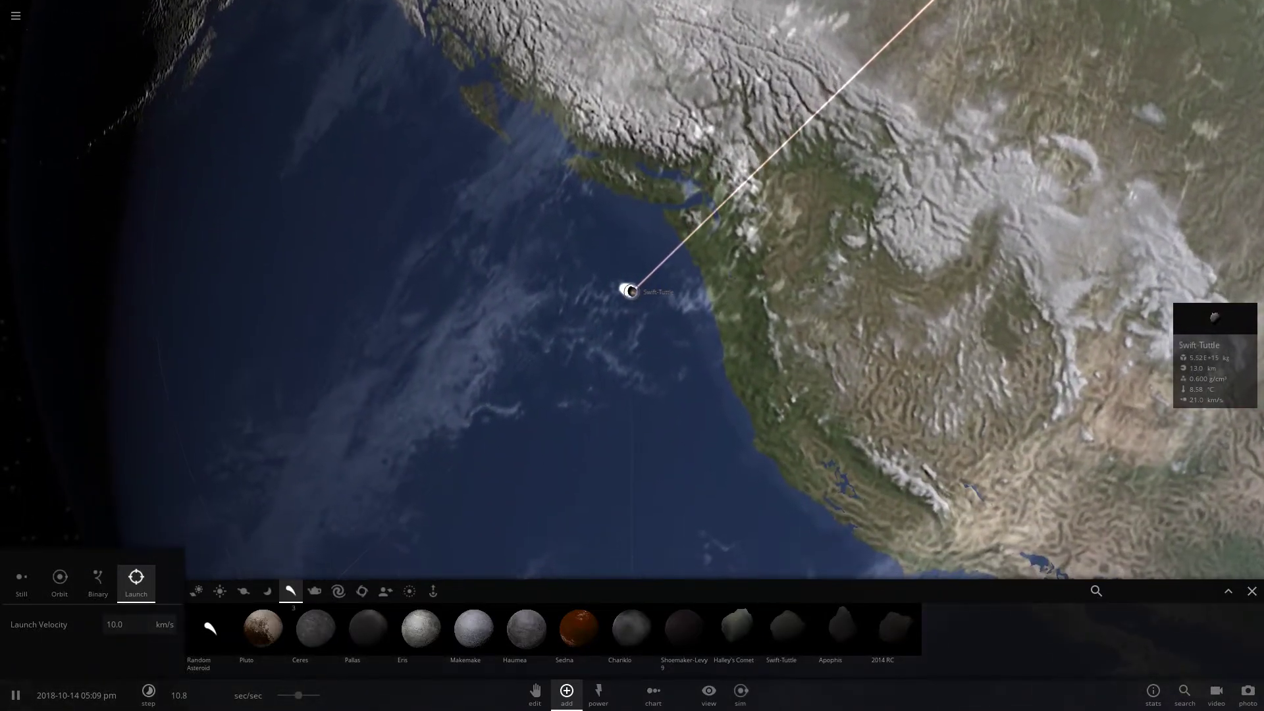
{"action": "left_click", "coordinate": [16, 695]}
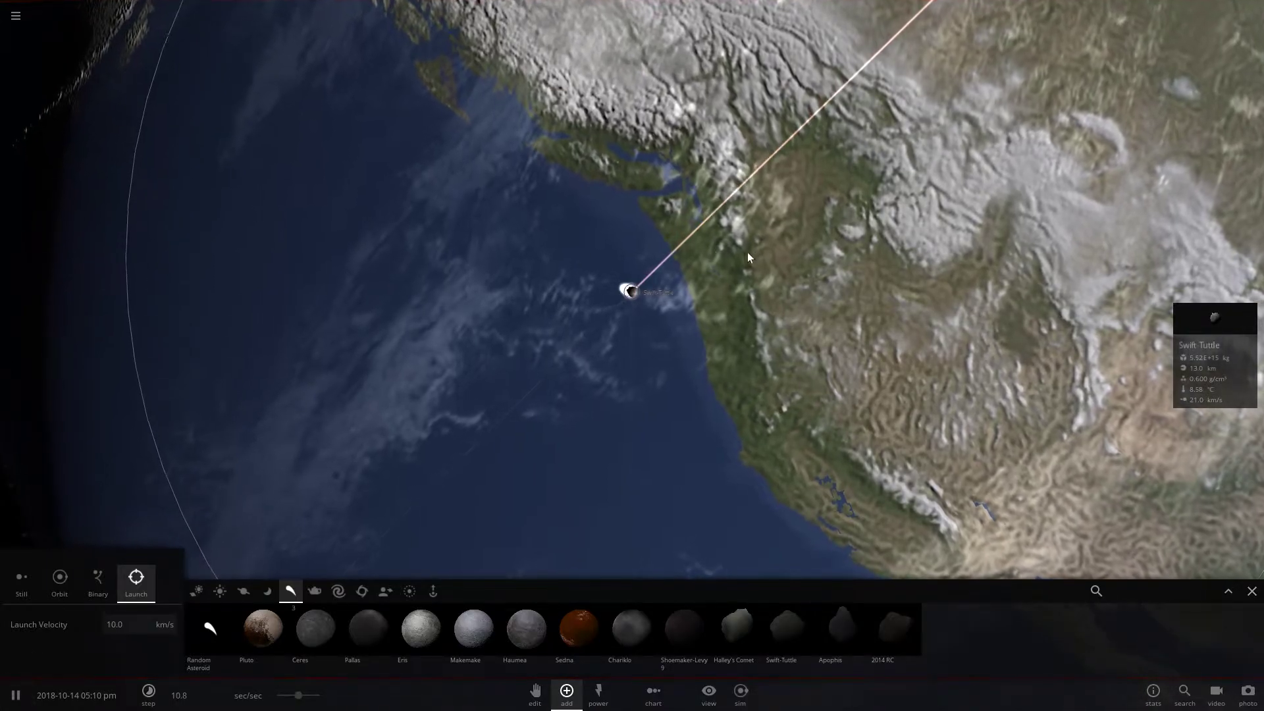
{"action": "right_click_drag", "start_coordinate": [737, 243], "coordinate": [783, 149]}
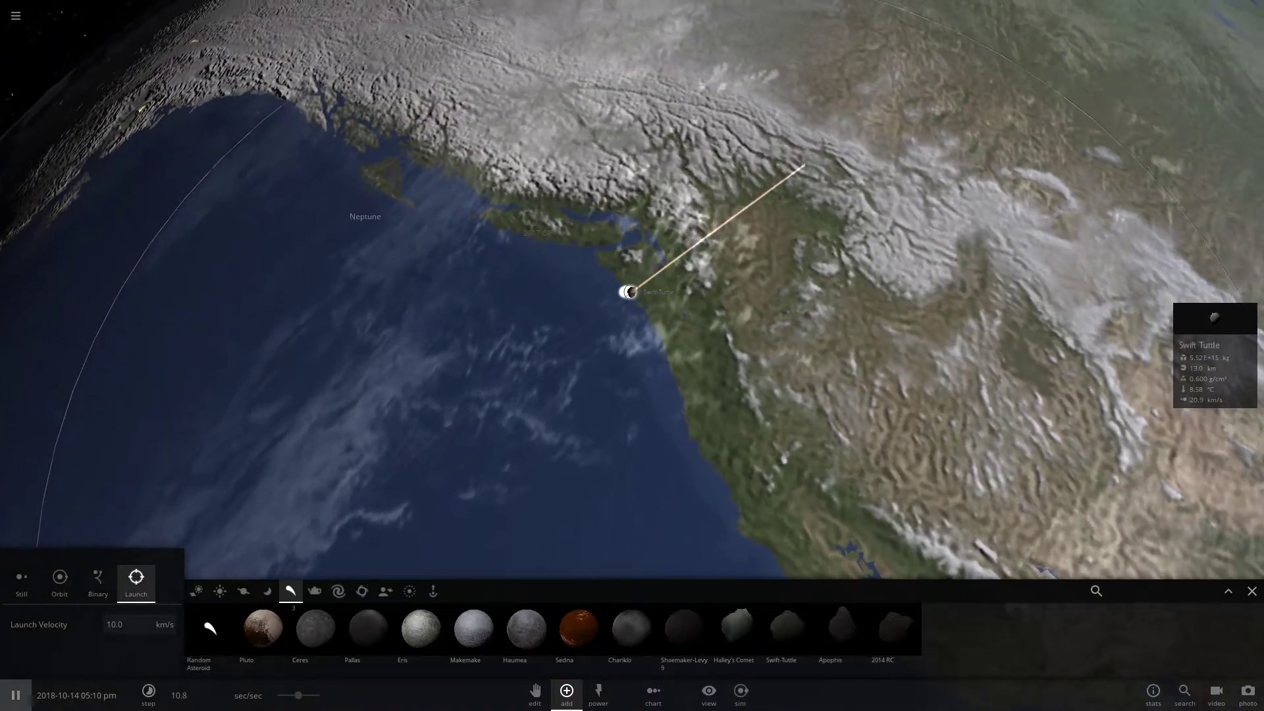
{"action": "left_click_drag", "start_coordinate": [298, 696], "coordinate": [2, 666]}
{"action": "scroll", "coordinate": [638, 319], "scroll_direction": "up", "scroll_amount": 8}
Look down on the impact site and raise time to 4.84 sec/sec as Swift-Tuttle strikes
{"action": "left_click_drag", "start_coordinate": [674, 253], "coordinate": [670, 144]}
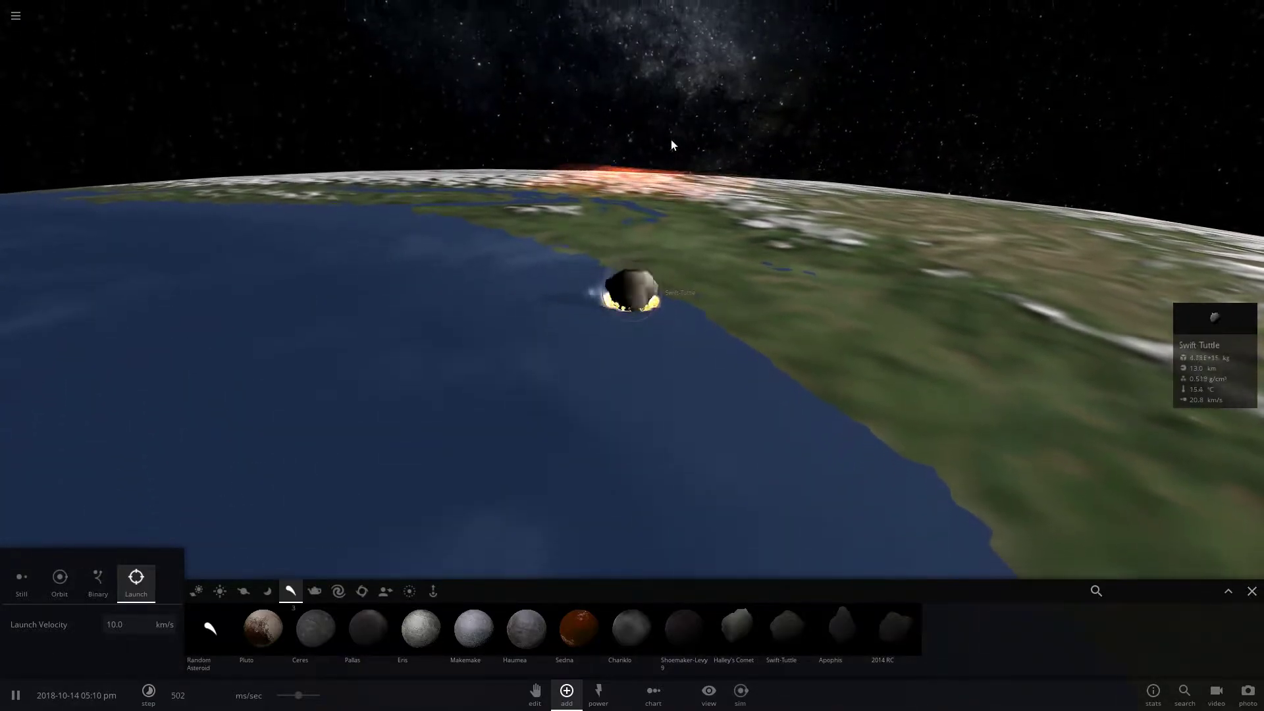
{"action": "right_click_drag", "start_coordinate": [671, 140], "coordinate": [670, 205]}
{"action": "scroll", "coordinate": [850, 239], "scroll_direction": "down", "scroll_amount": 5}
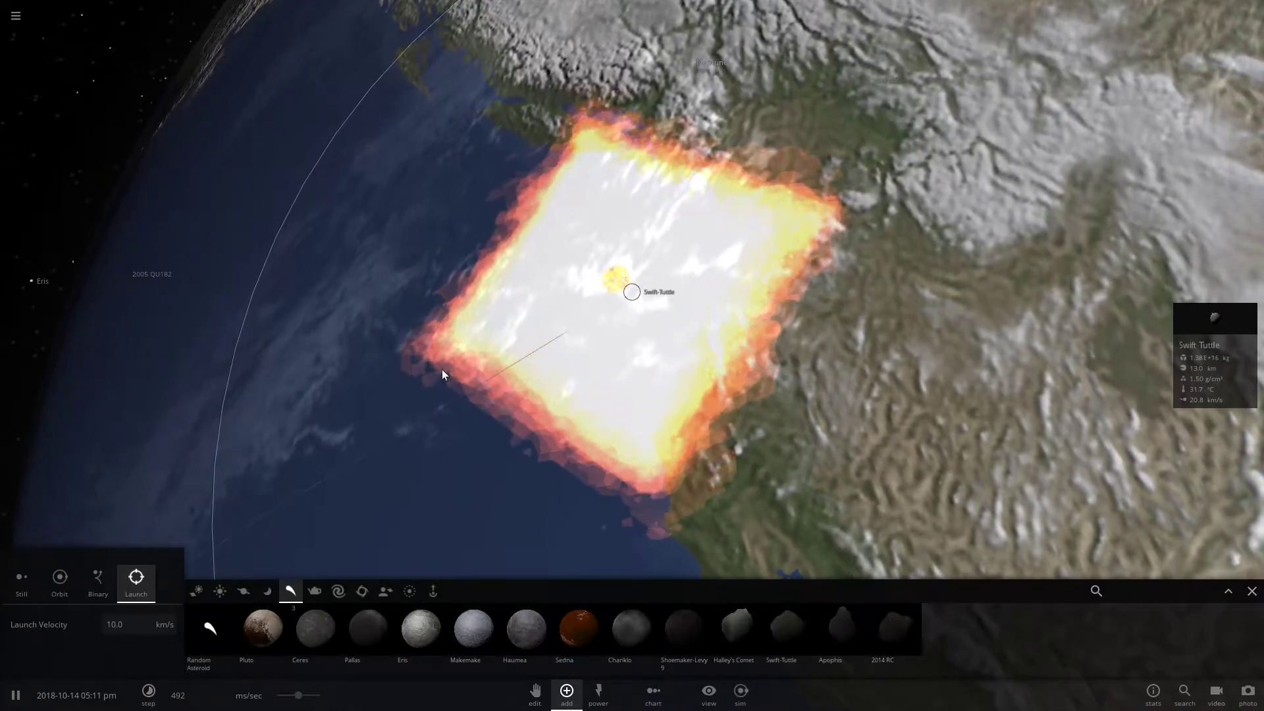
{"action": "scroll", "coordinate": [698, 341], "scroll_direction": "down", "scroll_amount": 10}
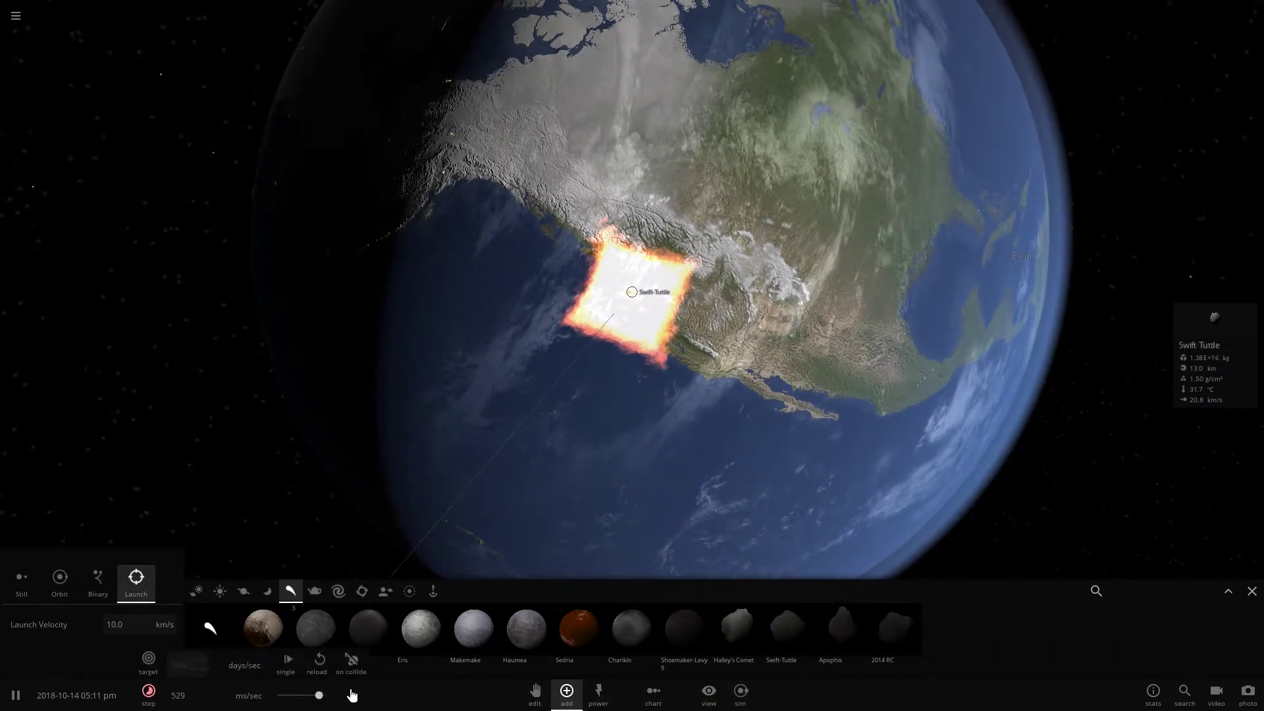
{"action": "left_click_drag", "start_coordinate": [354, 695], "coordinate": [356, 692]}
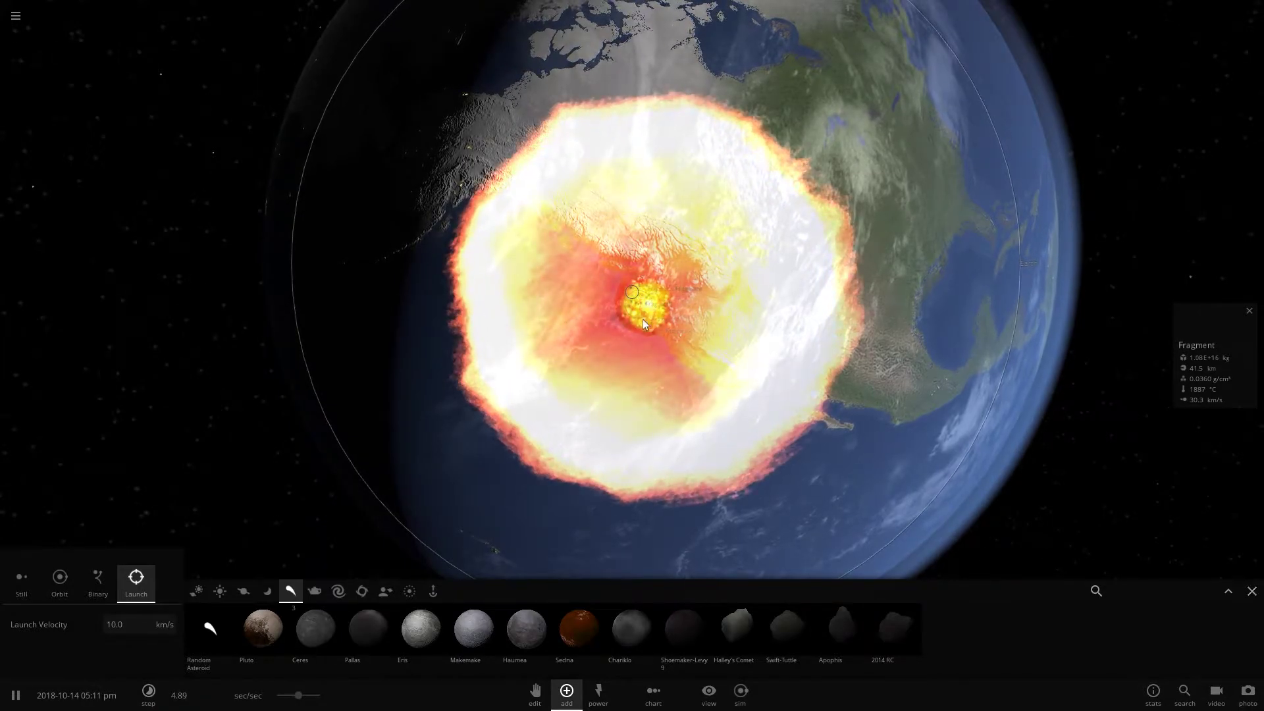
Zoom and orbit the view over the spreading impact shockwave ring
{"action": "scroll", "coordinate": [643, 318], "scroll_direction": "up", "scroll_amount": 5}
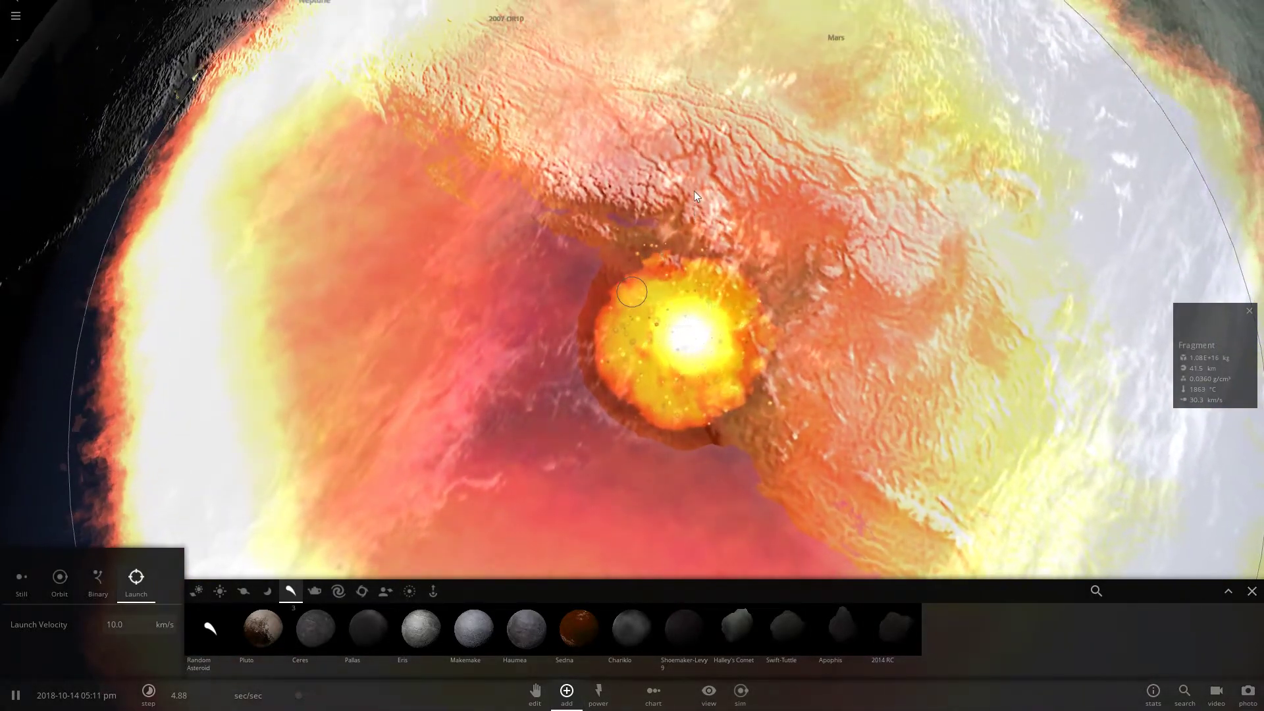
{"action": "scroll", "coordinate": [774, 227], "scroll_direction": "down", "scroll_amount": 5}
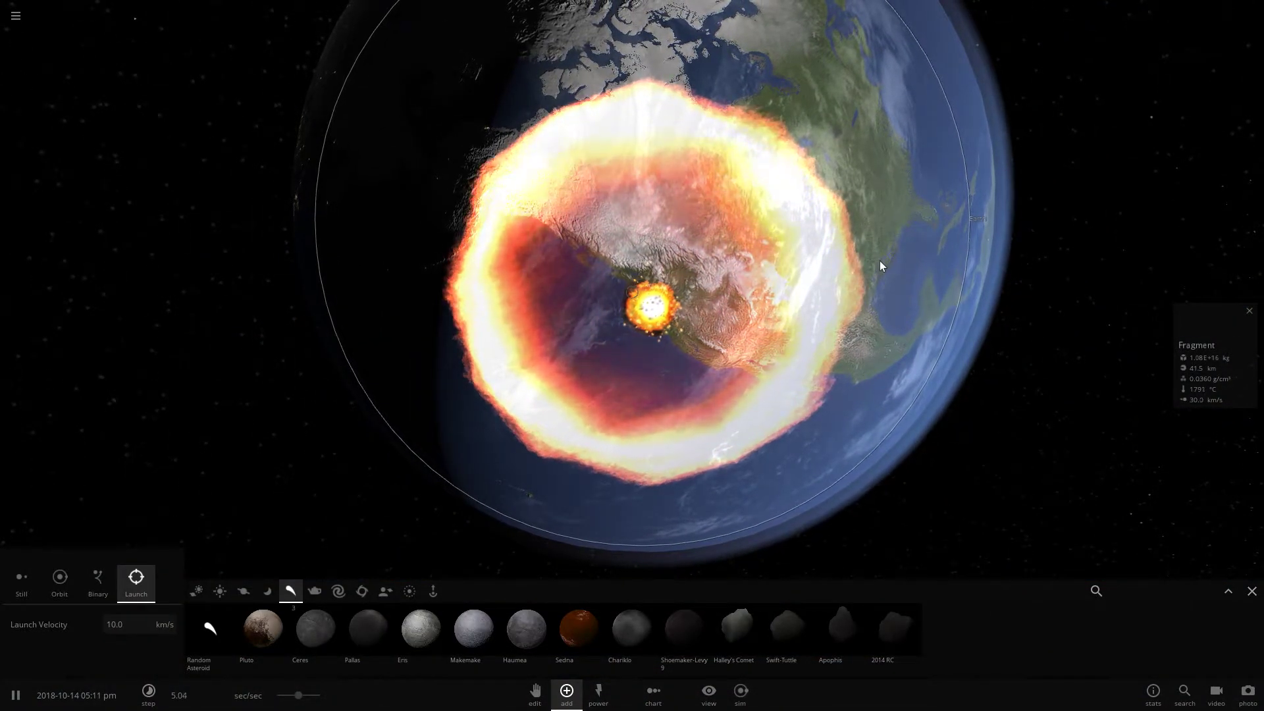
{"action": "right_click_drag", "start_coordinate": [880, 261], "coordinate": [737, 145]}
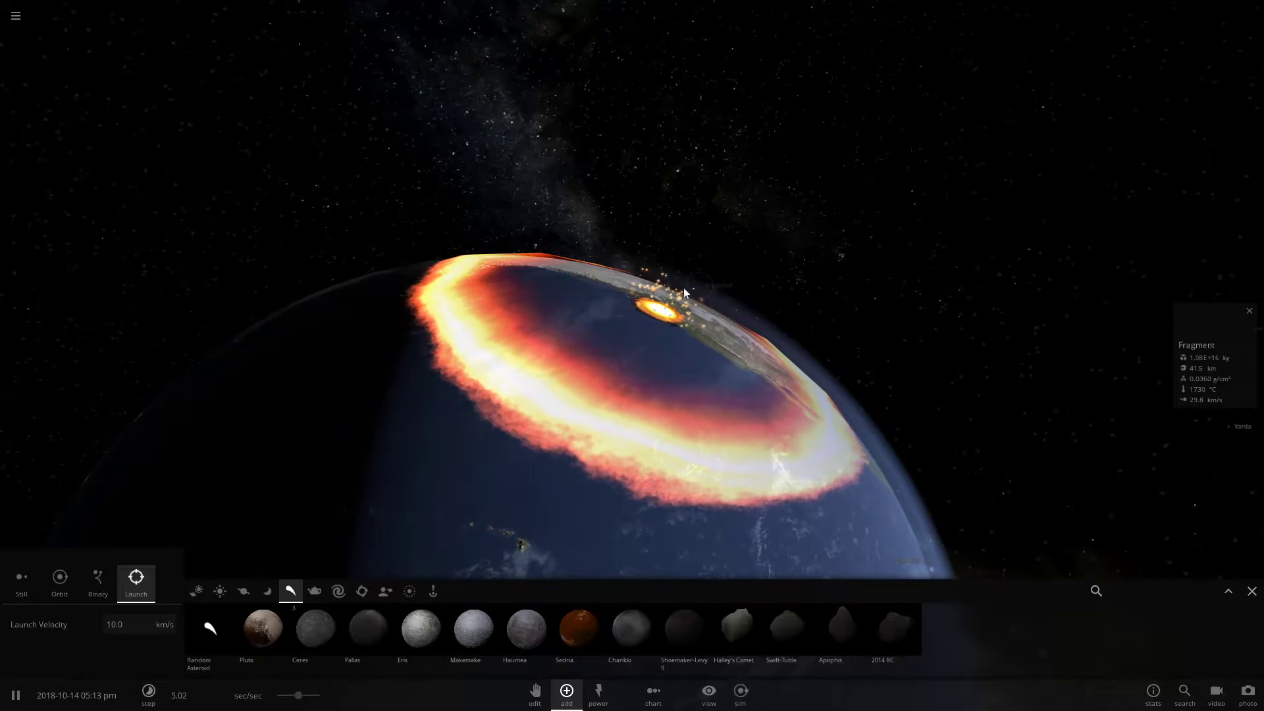
{"action": "right_click_drag", "start_coordinate": [649, 334], "coordinate": [940, 386]}
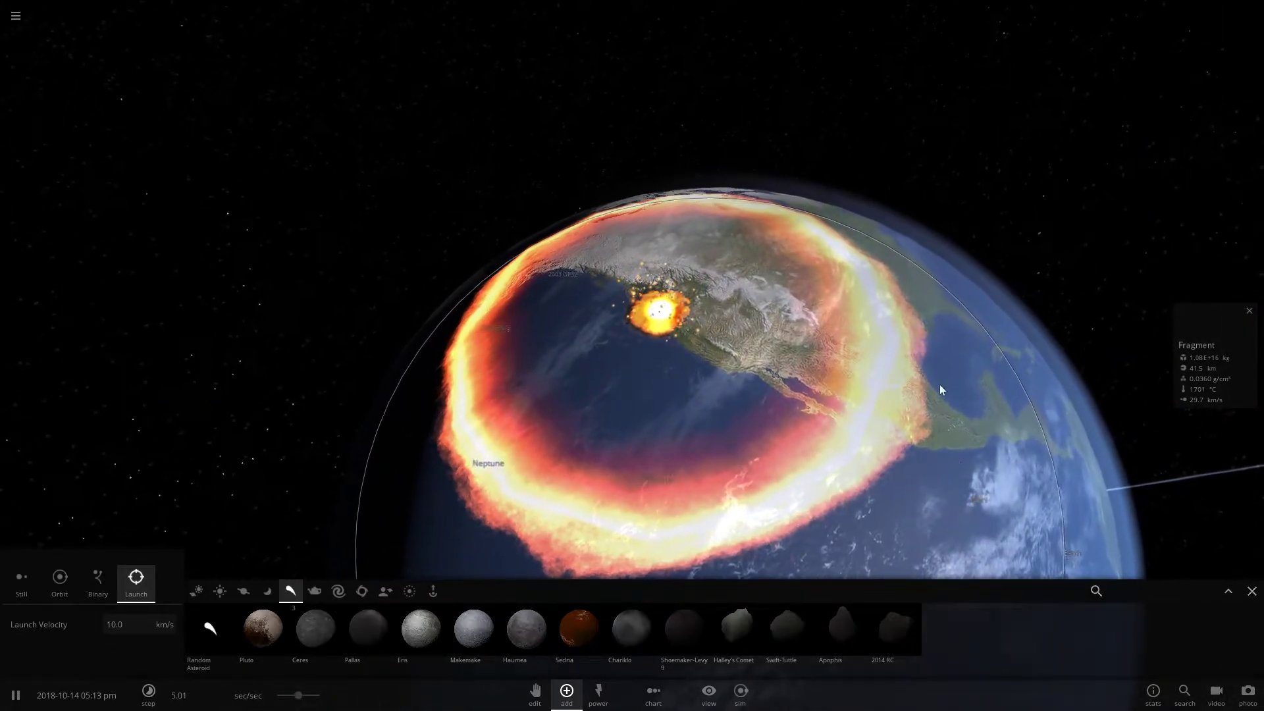
Select Earth to show its info card with a 37.9 °C surface temperature
{"action": "left_click", "coordinate": [969, 437]}
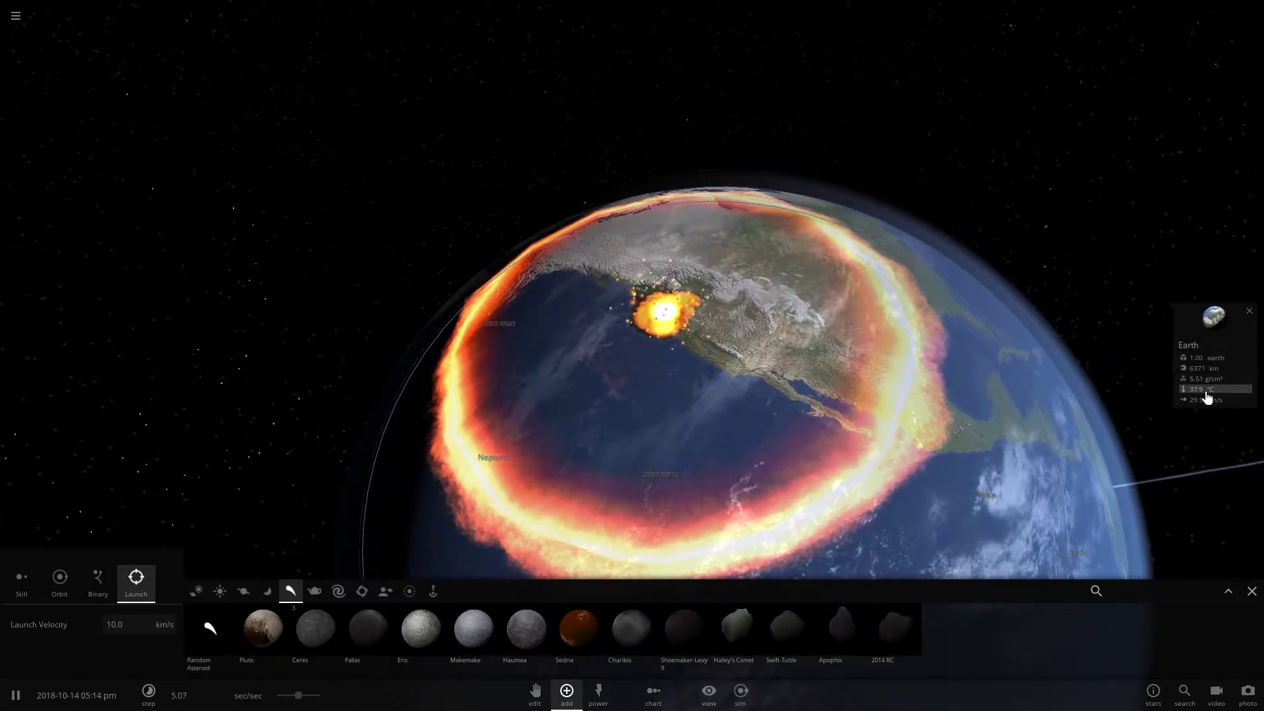
{"action": "scroll", "coordinate": [760, 393], "scroll_direction": "up", "scroll_amount": 5}
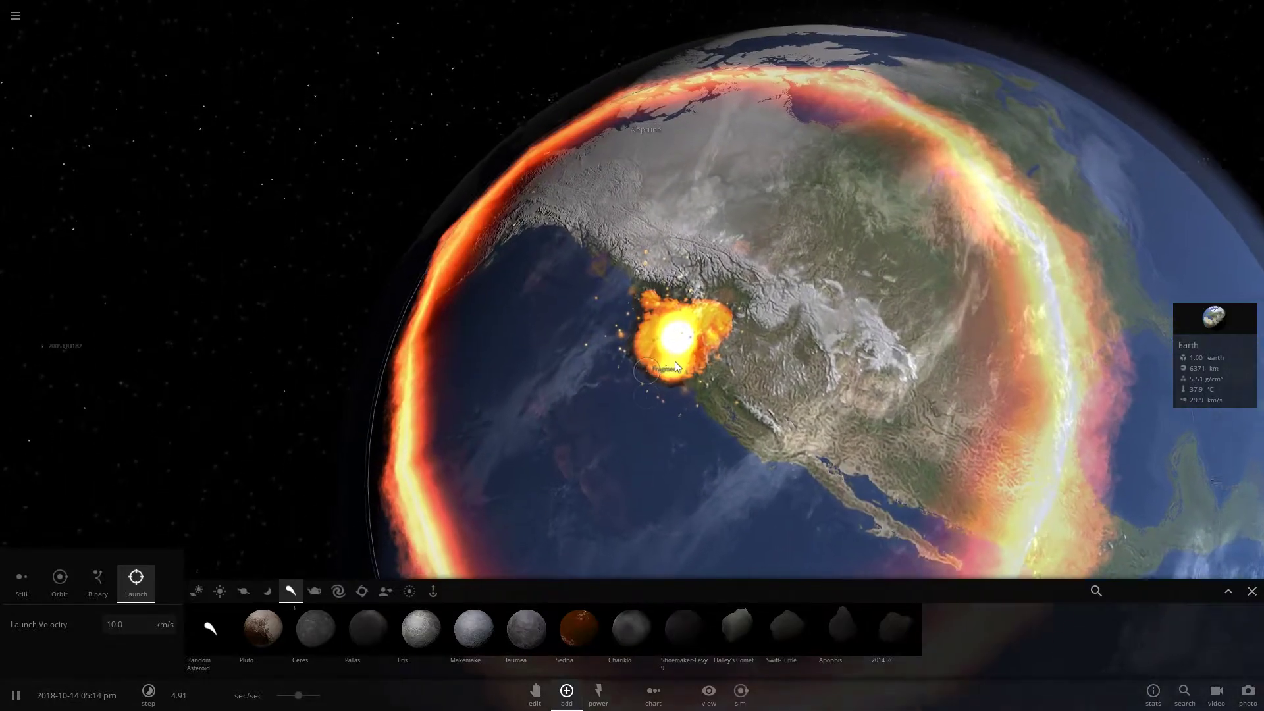
{"action": "scroll", "coordinate": [685, 375], "scroll_direction": "up", "scroll_amount": 5}
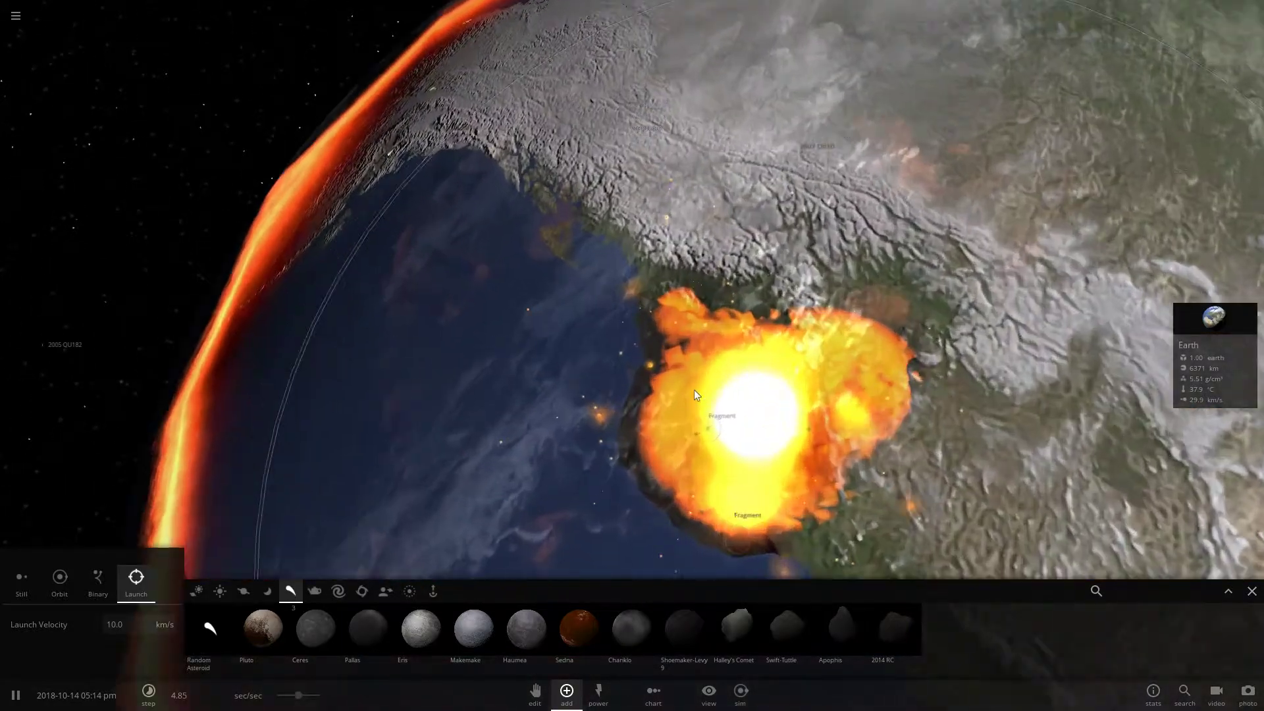
{"action": "scroll", "coordinate": [699, 394], "scroll_direction": "down", "scroll_amount": 7}
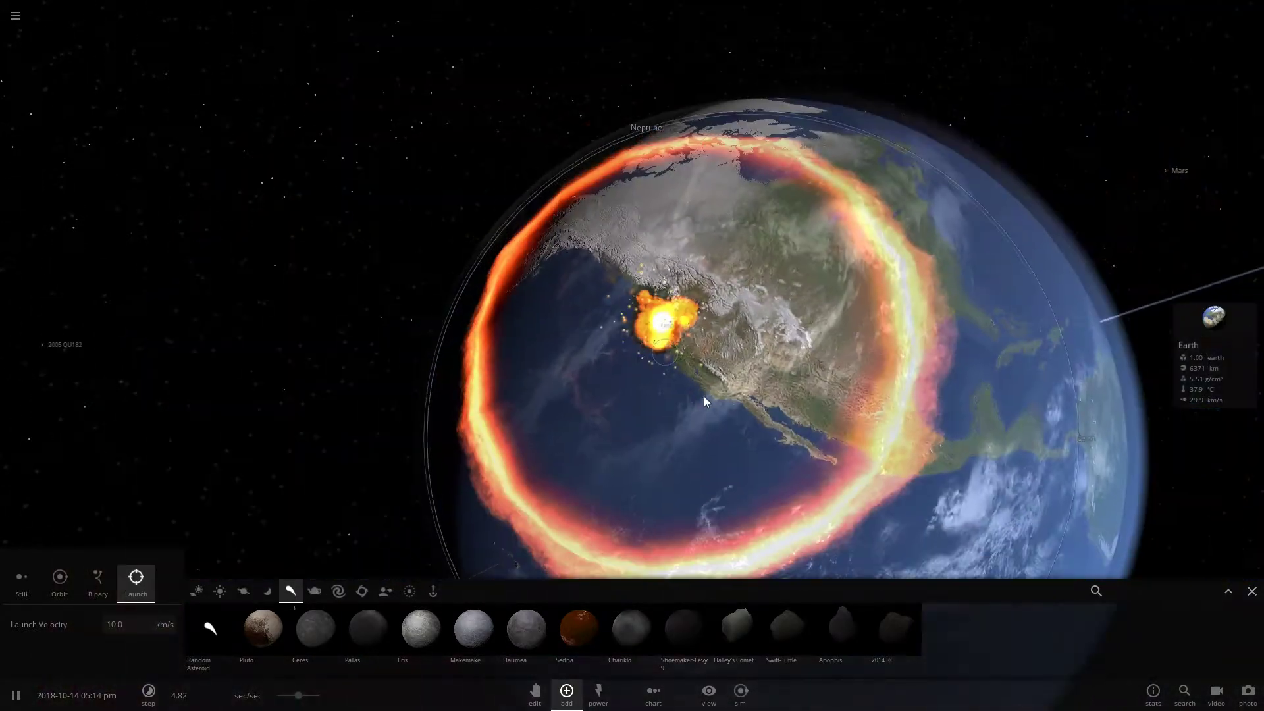
{"action": "scroll", "coordinate": [704, 396], "scroll_direction": "down", "scroll_amount": 5}
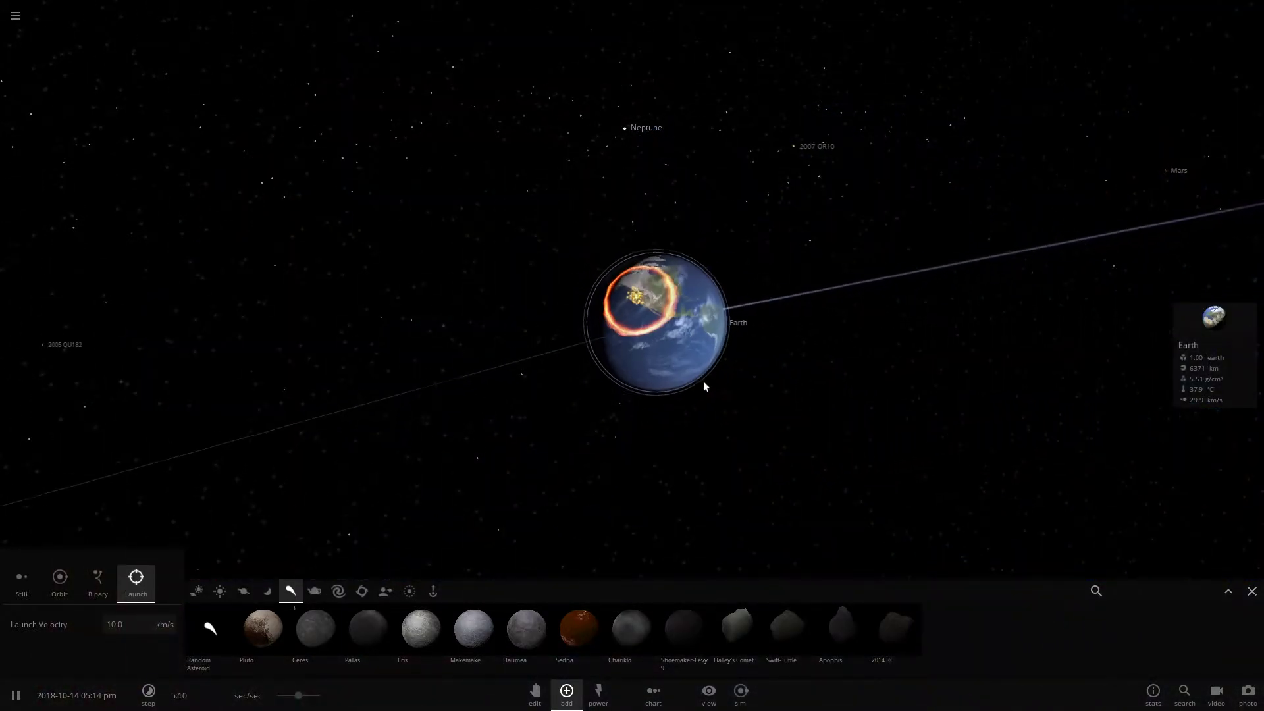
{"action": "scroll", "coordinate": [703, 381], "scroll_direction": "up", "scroll_amount": 6}
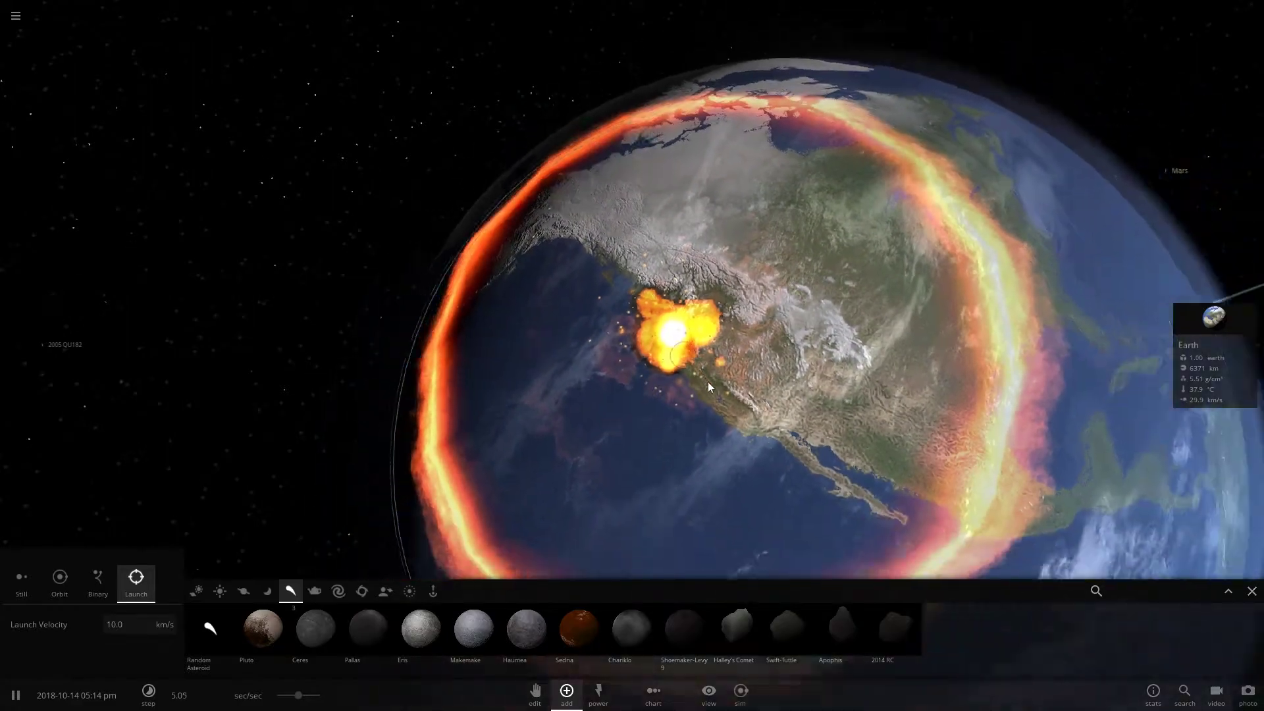
{"action": "scroll", "coordinate": [709, 381], "scroll_direction": "down", "scroll_amount": 3}
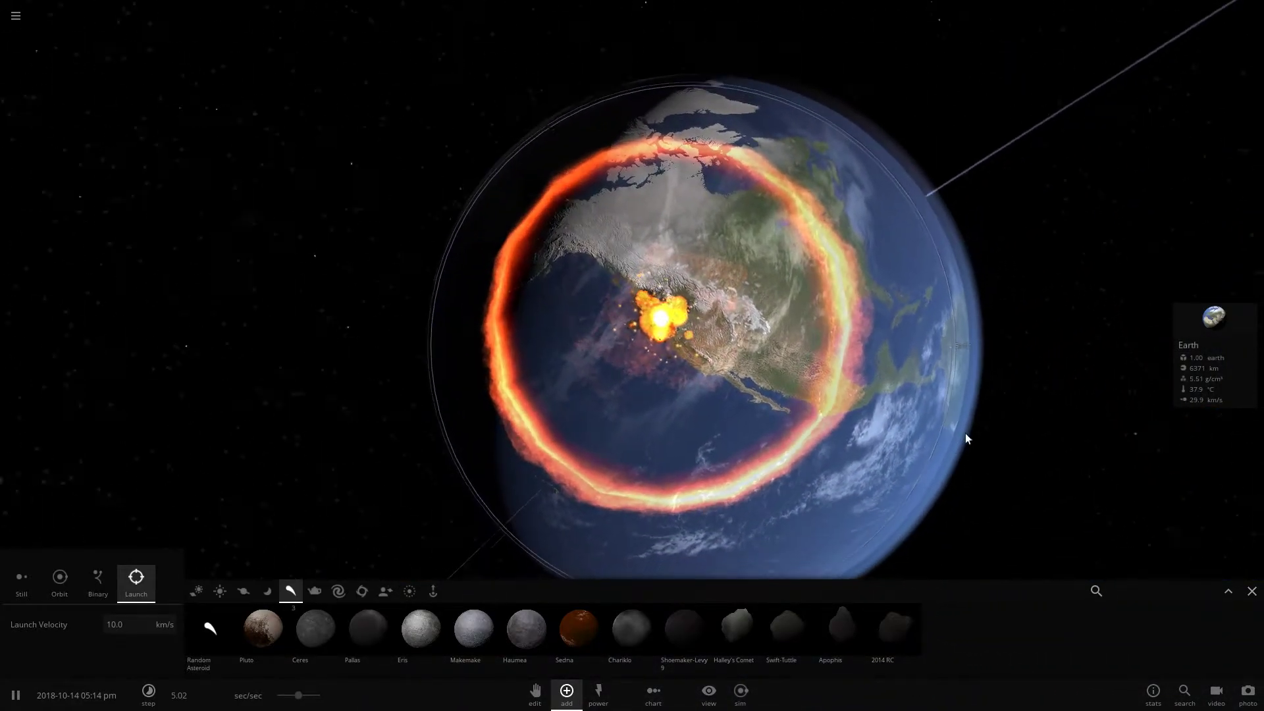
{"action": "scroll", "coordinate": [685, 365], "scroll_direction": "up", "scroll_amount": 5}
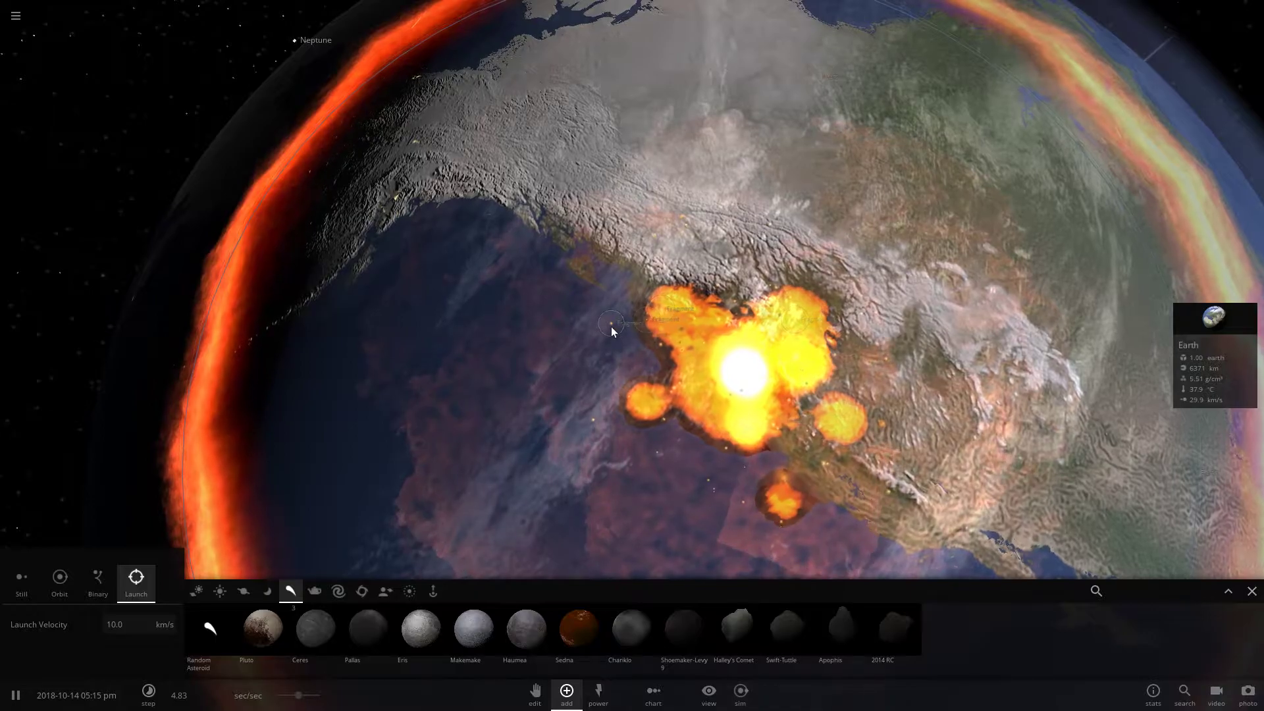
Select a small impact fragment and orbit around Earth back to the North American explosion
{"action": "left_click", "coordinate": [611, 325]}
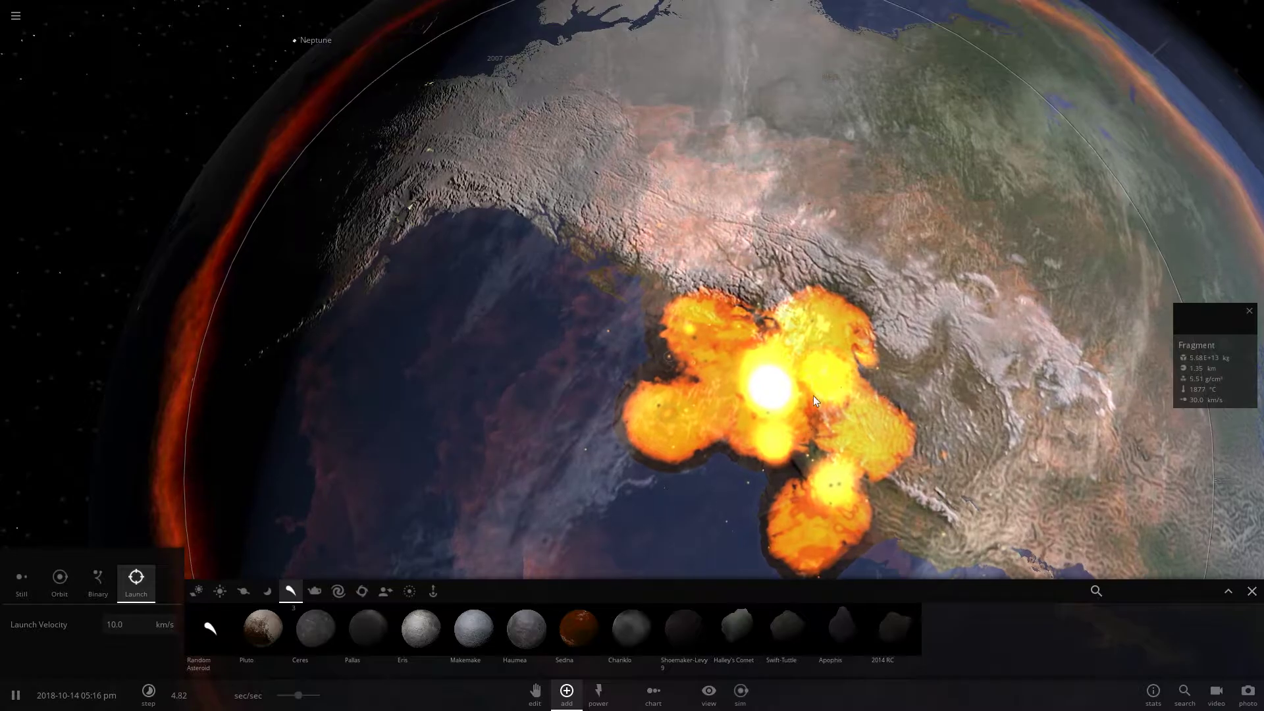
{"action": "scroll", "coordinate": [677, 221], "scroll_direction": "down", "scroll_amount": 10}
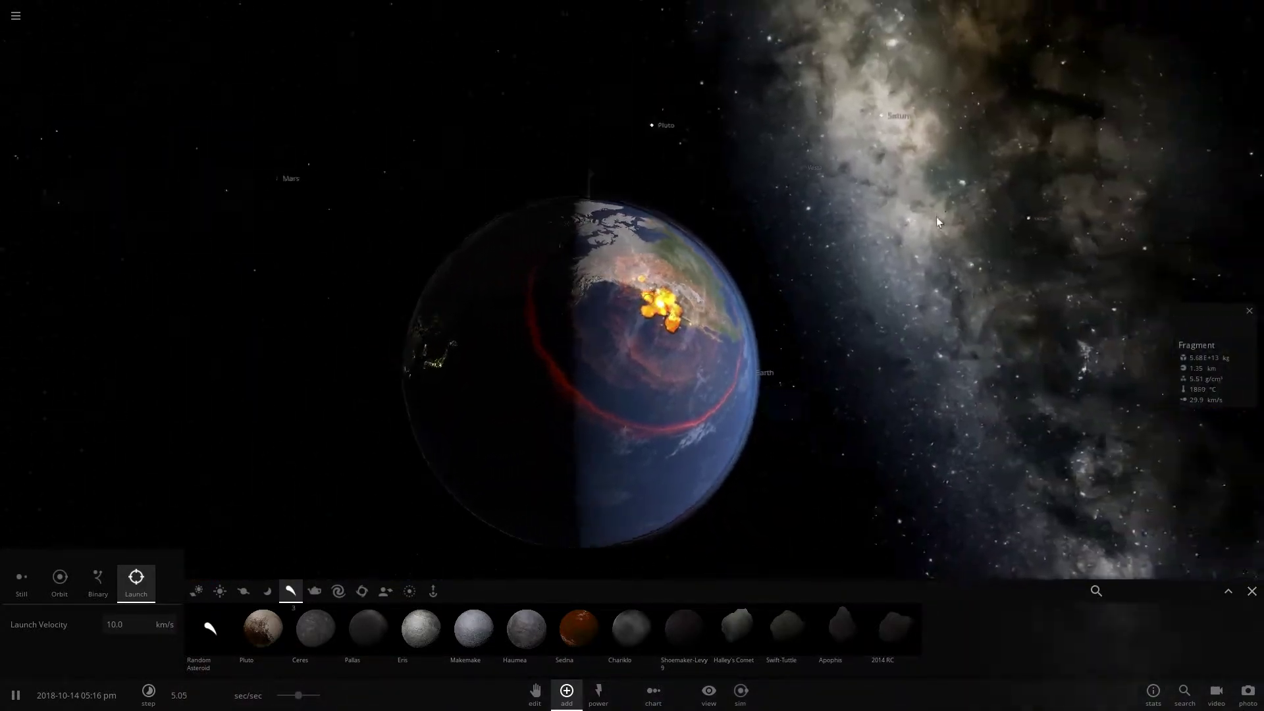
{"action": "right_click_drag", "start_coordinate": [936, 216], "coordinate": [634, 349]}
{"action": "scroll", "coordinate": [638, 346], "scroll_direction": "up", "scroll_amount": 2}
{"action": "scroll", "coordinate": [640, 345], "scroll_direction": "up", "scroll_amount": 5}
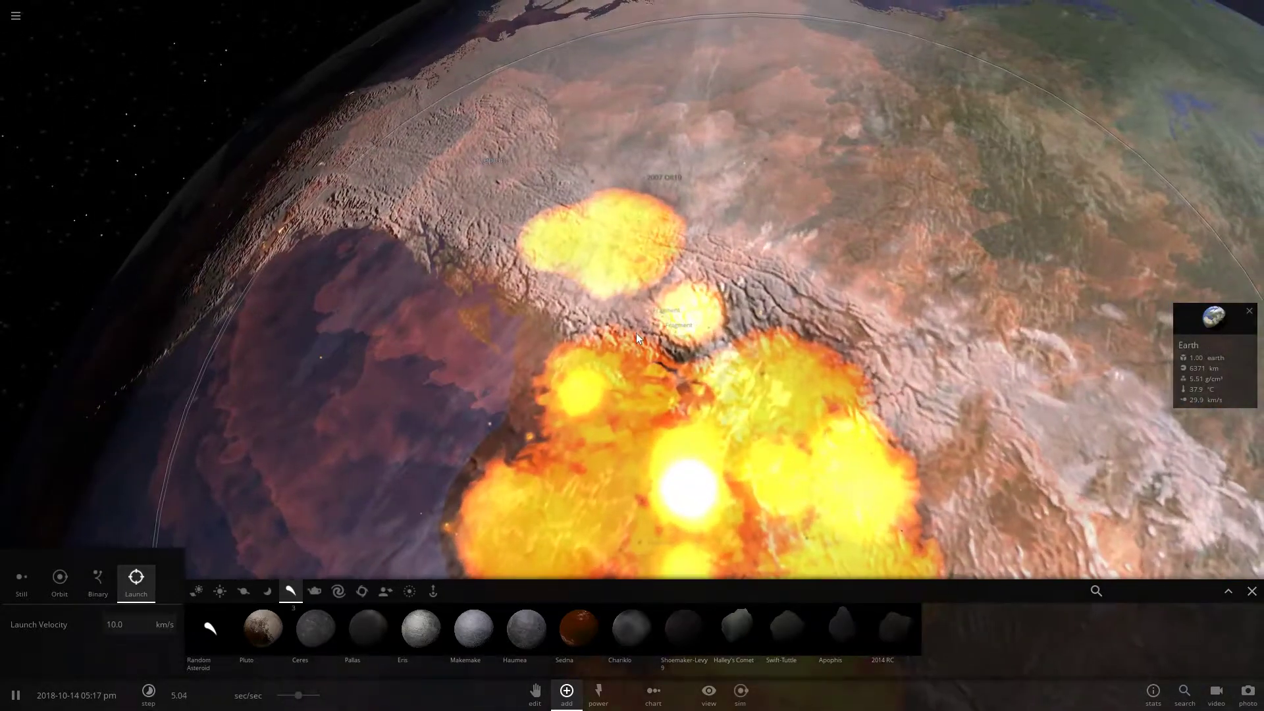
{"action": "scroll", "coordinate": [645, 327], "scroll_direction": "down", "scroll_amount": 4}
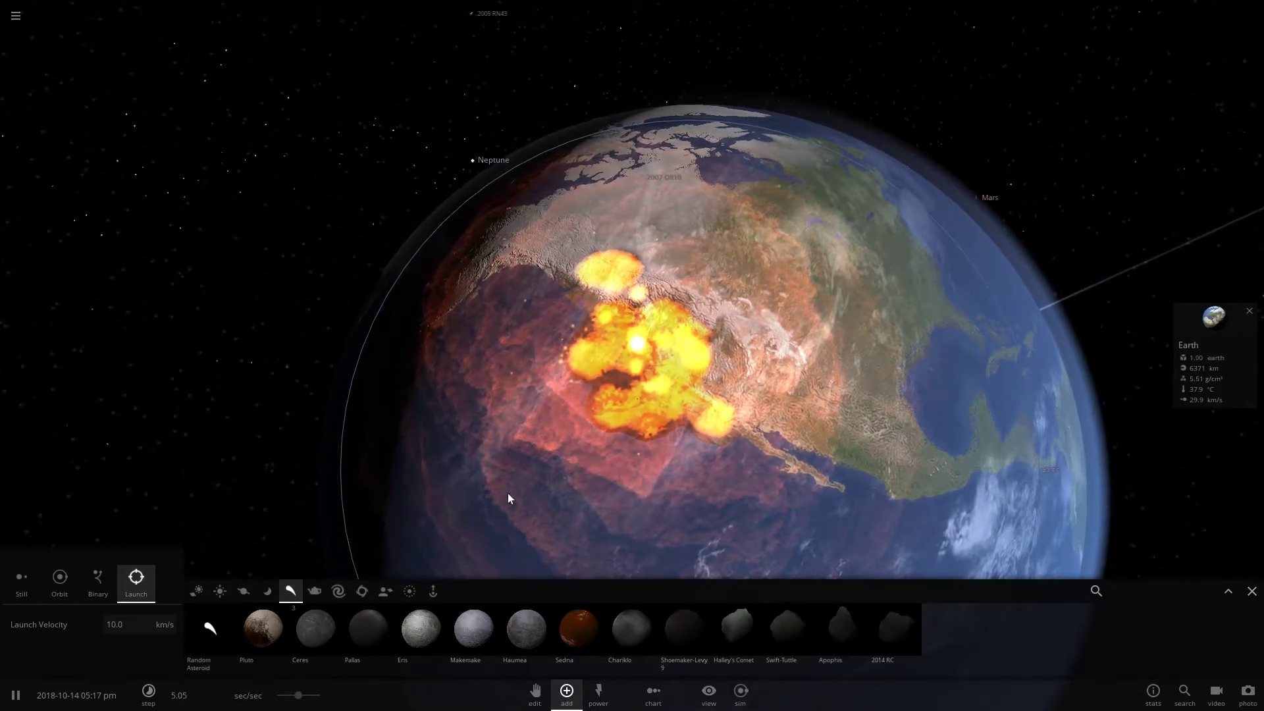
{"action": "mouse_move", "coordinate": [652, 448]}
{"action": "right_mouse_down"}
{"action": "mouse_move", "coordinate": [868, 231]}
{"action": "mouse_move", "coordinate": [784, 99]}
{"action": "mouse_move", "coordinate": [686, 376]}
{"action": "mouse_move", "coordinate": [514, 500]}
{"action": "mouse_move", "coordinate": [555, 535]}
{"action": "right_mouse_up"}
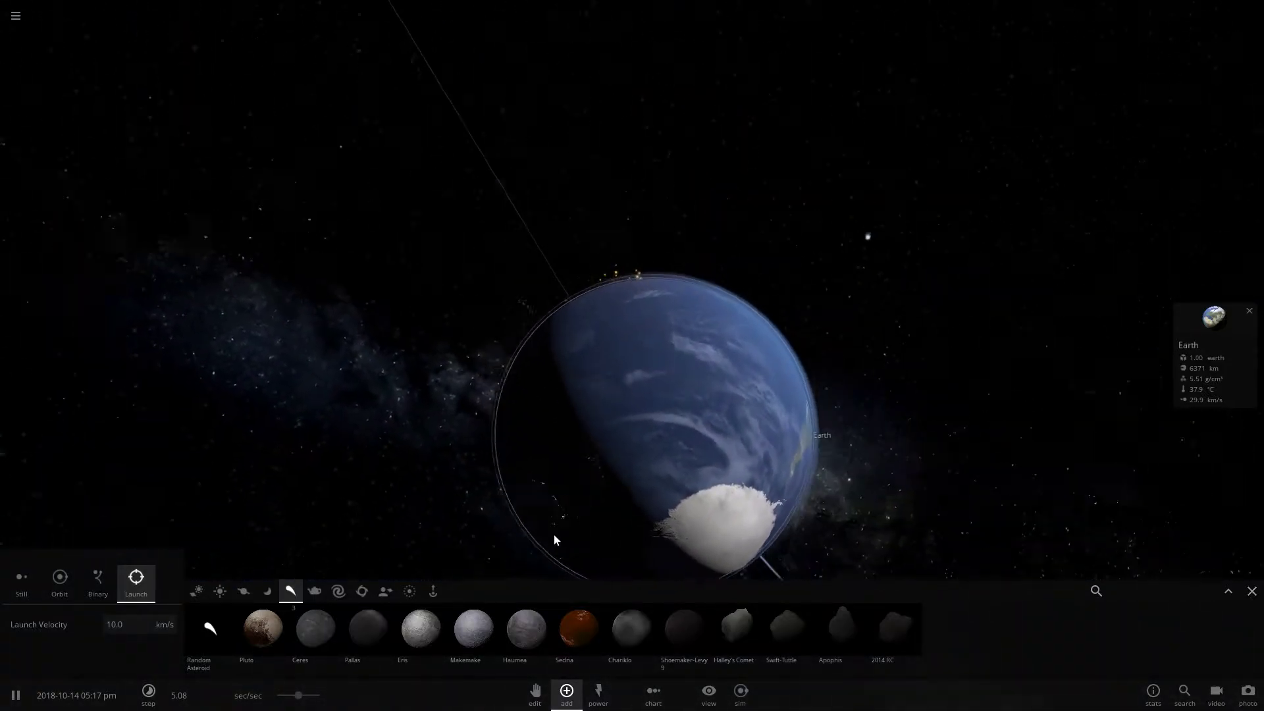
{"action": "right_click_drag", "start_coordinate": [553, 640], "coordinate": [399, 683]}
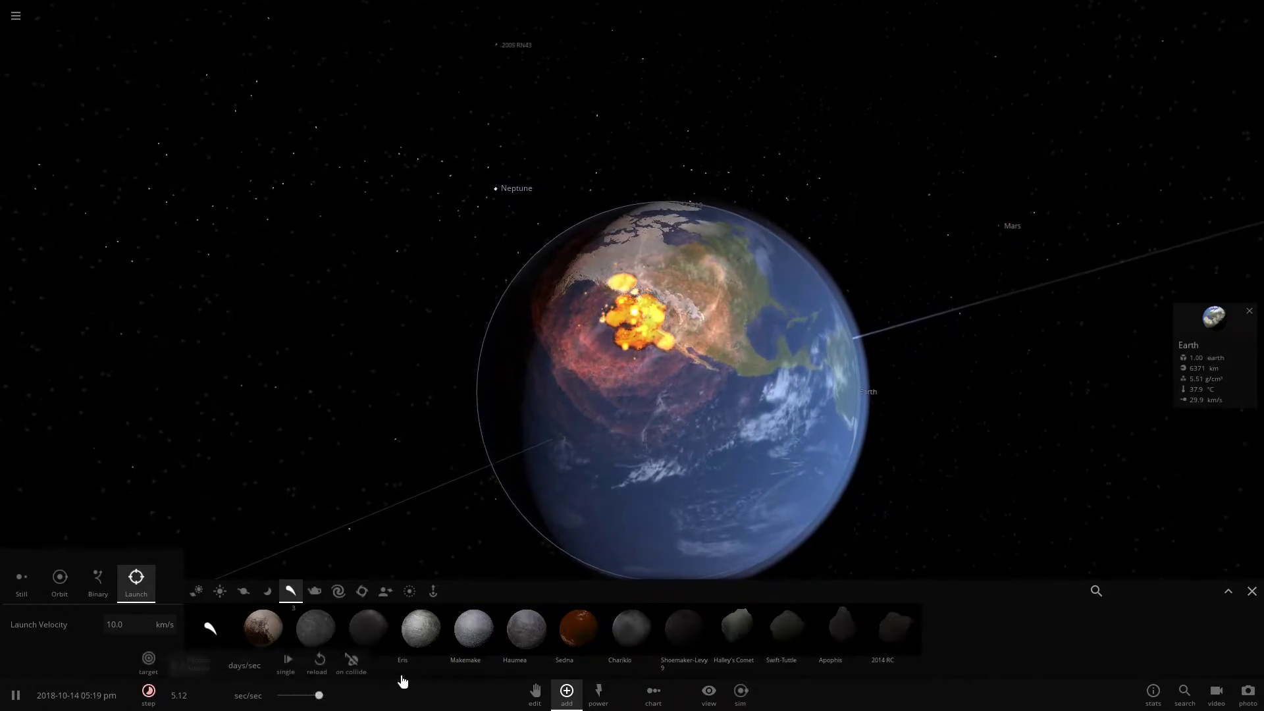
Slow the time step, then raise it to 2.57 mins/sec
{"action": "left_click_drag", "start_coordinate": [409, 677], "coordinate": [148, 698]}
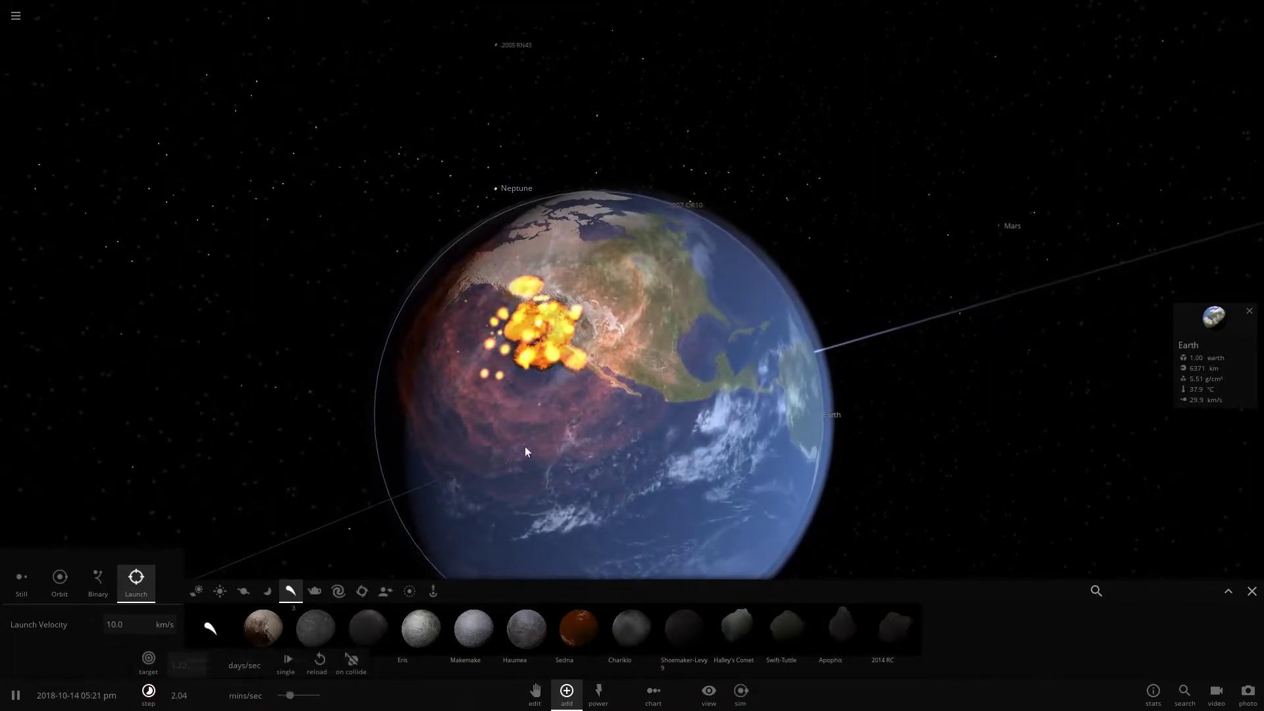
{"action": "scroll", "coordinate": [653, 401], "scroll_direction": "down", "scroll_amount": 4}
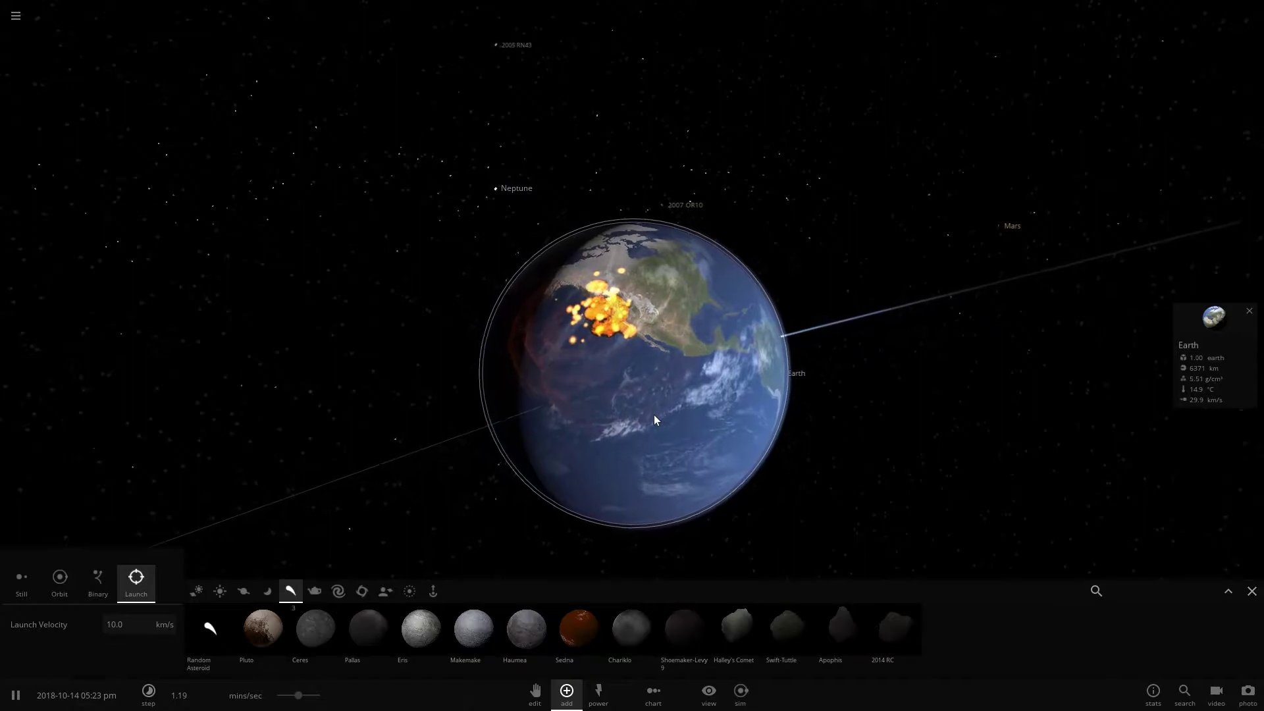
{"action": "scroll", "coordinate": [694, 328], "scroll_direction": "up", "scroll_amount": 3}
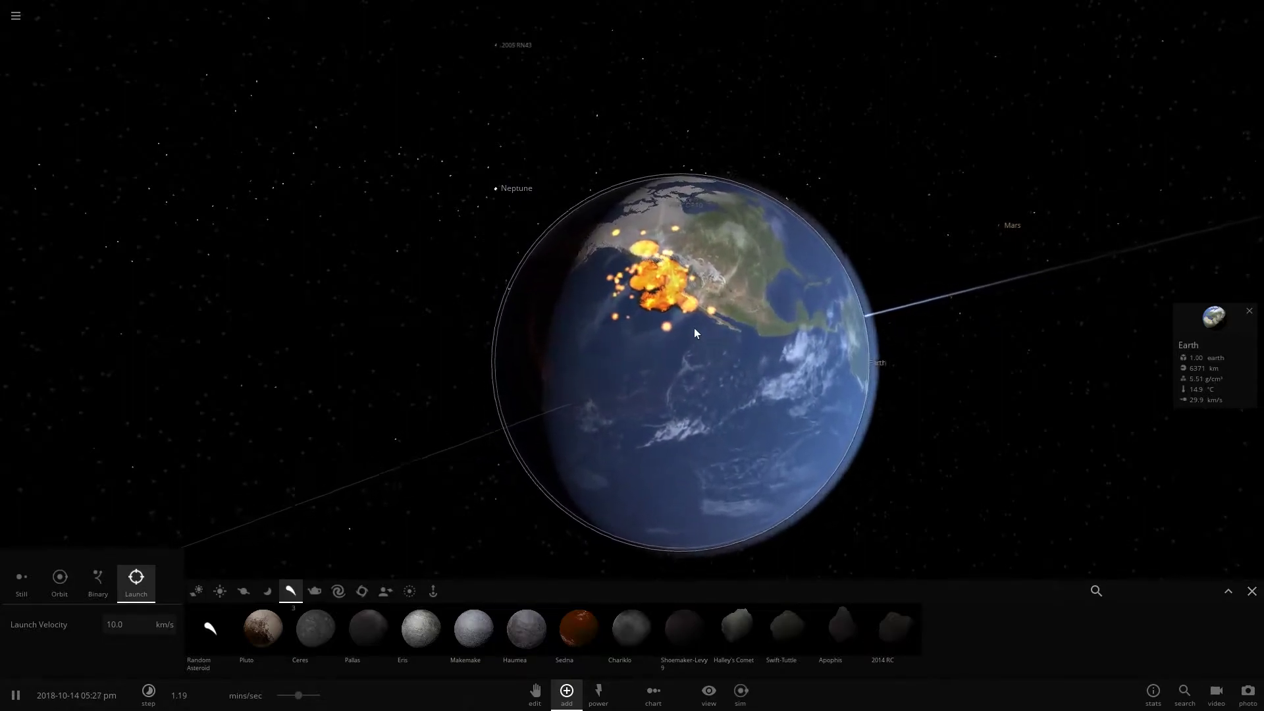
{"action": "scroll", "coordinate": [694, 333], "scroll_direction": "down", "scroll_amount": 5}
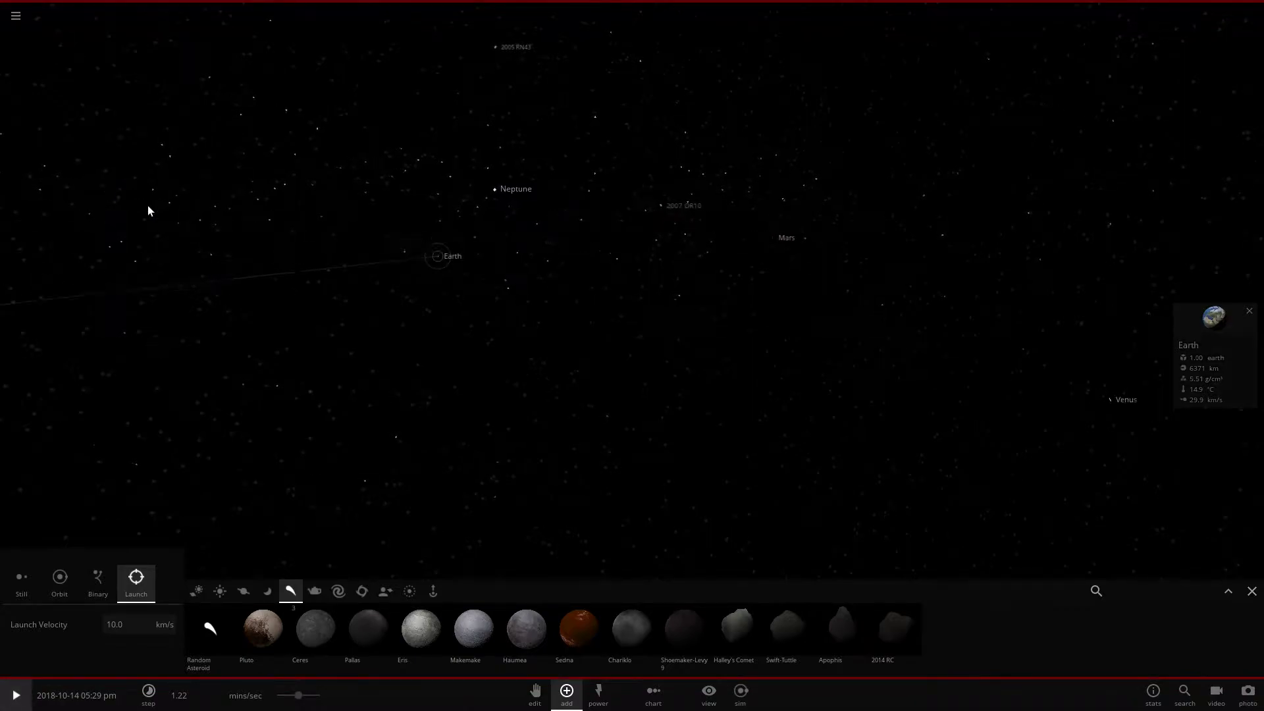
{"action": "scroll", "coordinate": [729, 348], "scroll_direction": "up", "scroll_amount": 5}
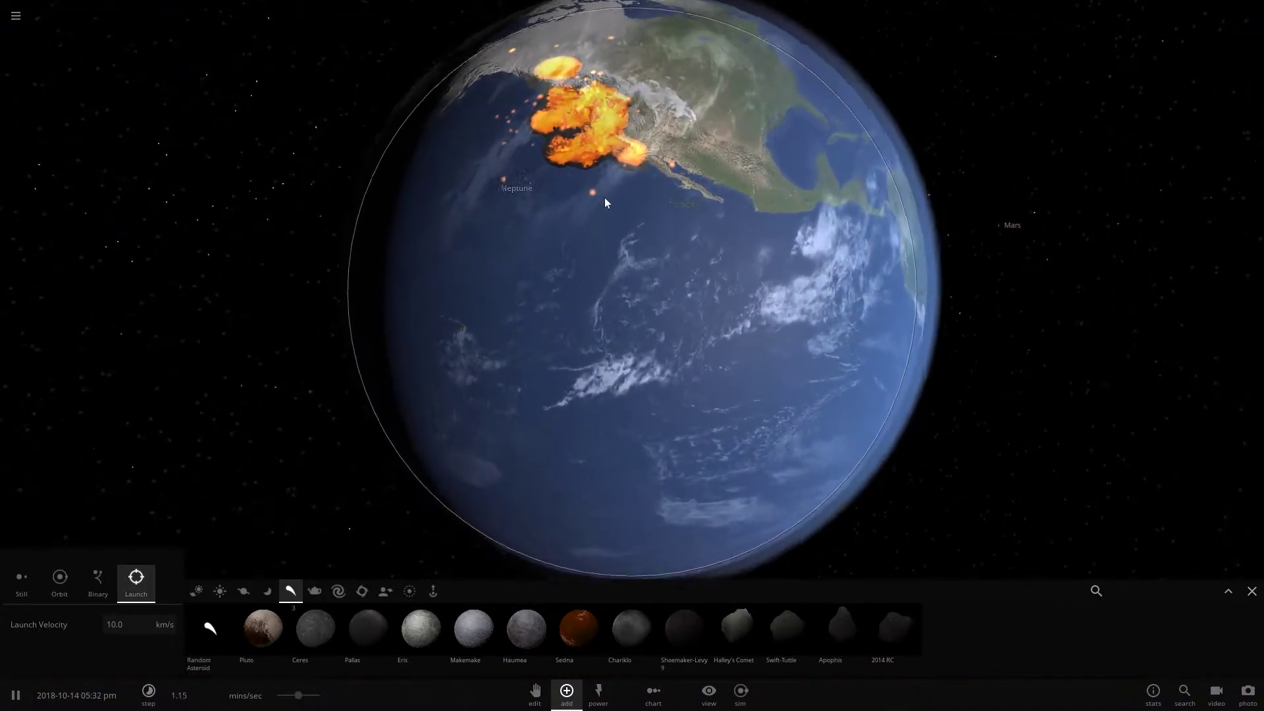
{"action": "scroll", "coordinate": [612, 217], "scroll_direction": "down", "scroll_amount": 2}
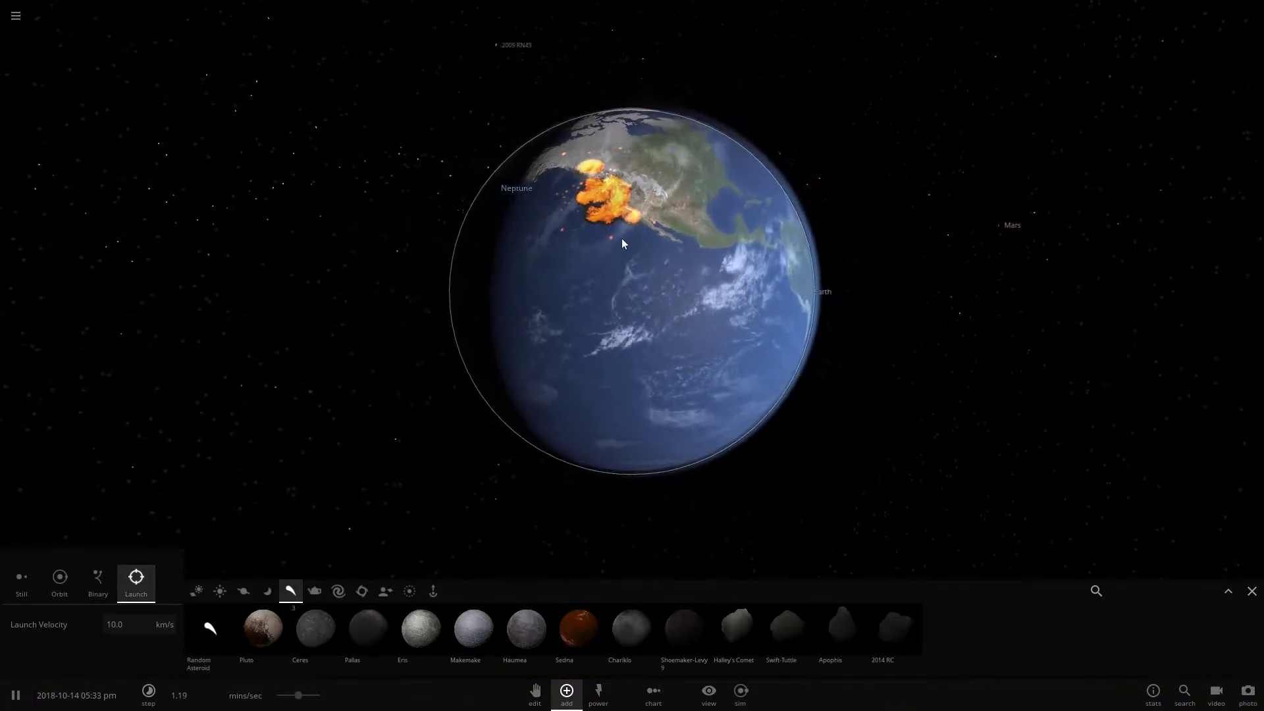
{"action": "scroll", "coordinate": [643, 304], "scroll_direction": "up", "scroll_amount": 4}
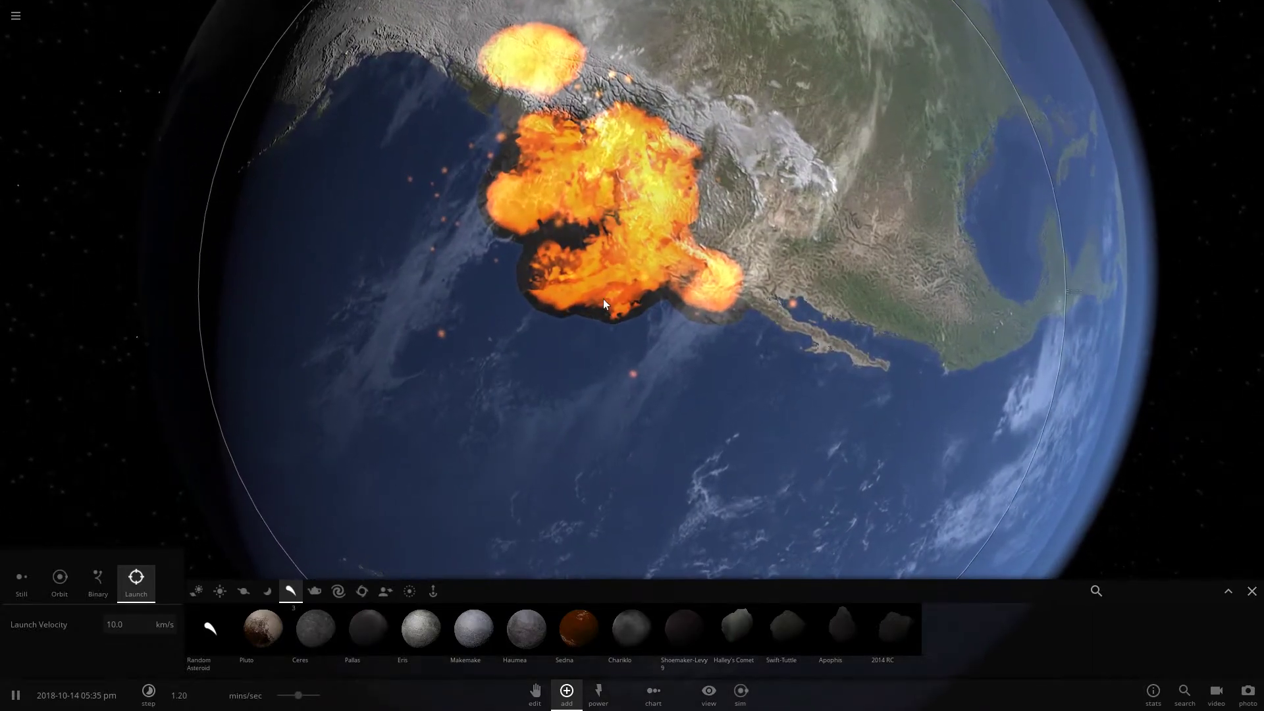
{"action": "left_click_drag", "start_coordinate": [299, 698], "coordinate": [319, 696]}
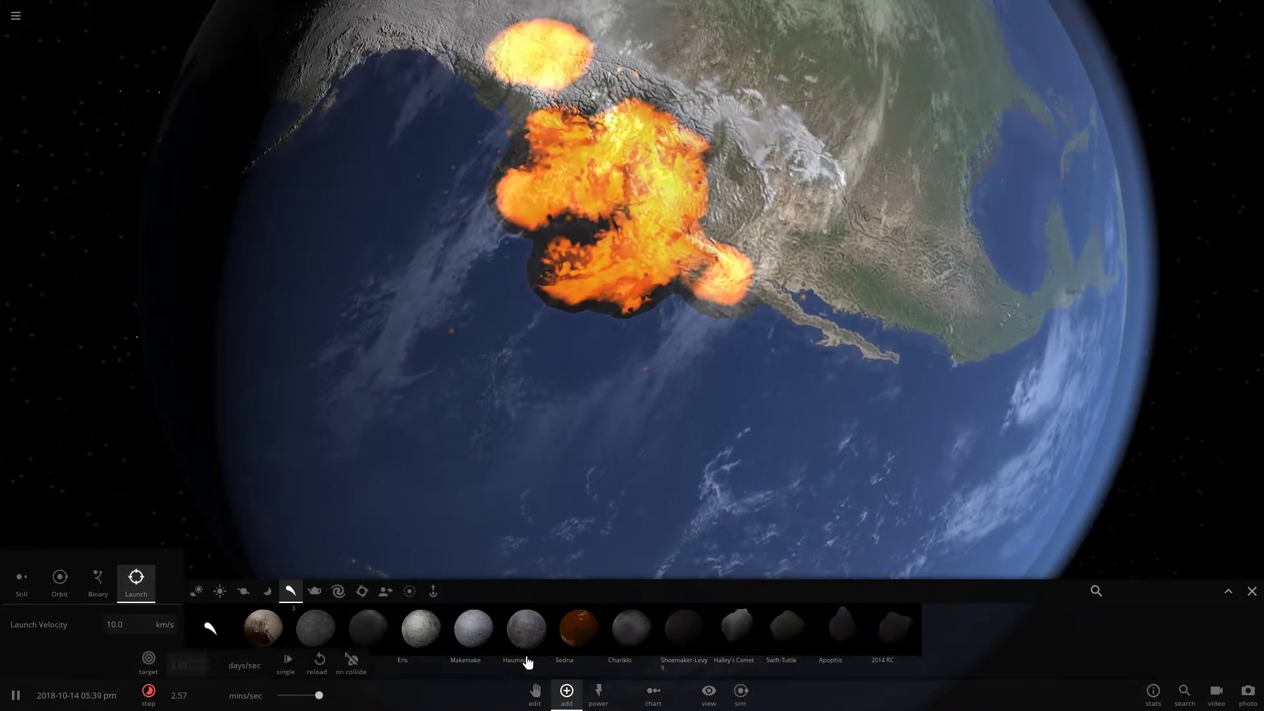
Speed time to hours per second, orbit to North America's fireballs while paused, then resume at 1.86 hours/sec
{"action": "left_click_drag", "start_coordinate": [603, 603], "coordinate": [492, 224]}
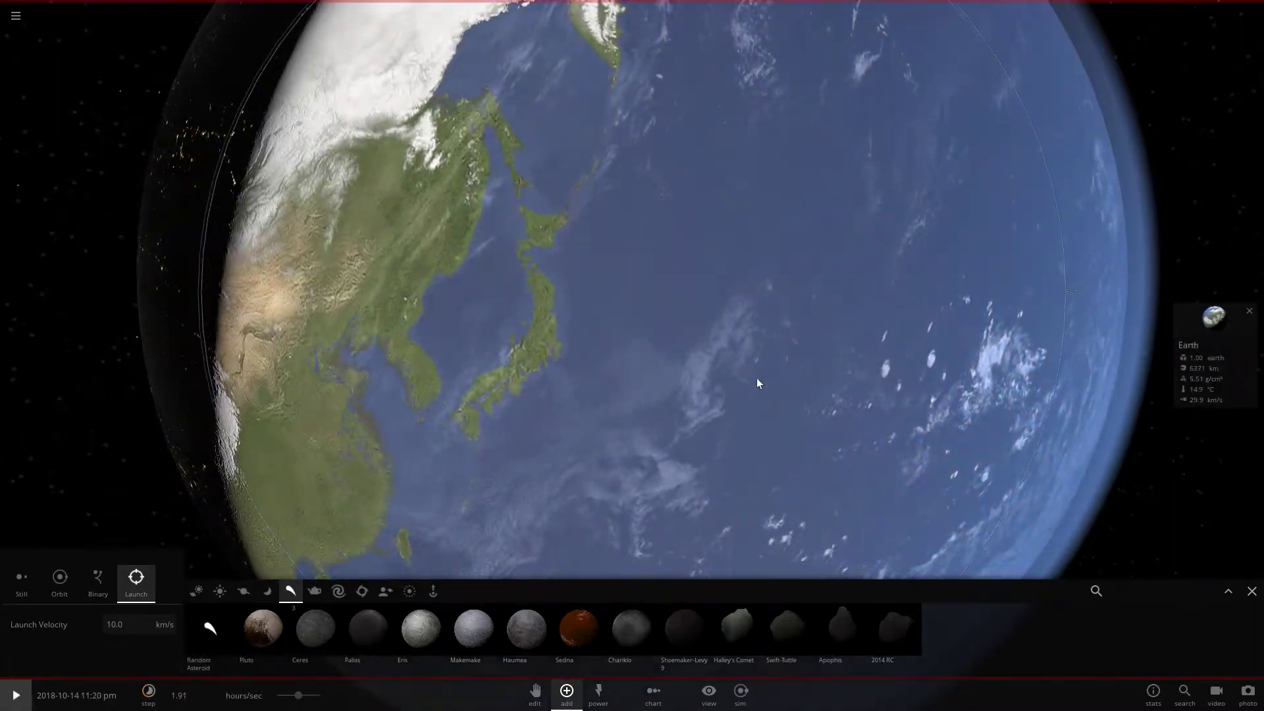
{"action": "key", "text": "space"}
{"action": "right_click_drag", "start_coordinate": [634, 418], "coordinate": [559, 494]}
{"action": "key", "text": "space"}
{"action": "key", "text": "space"}
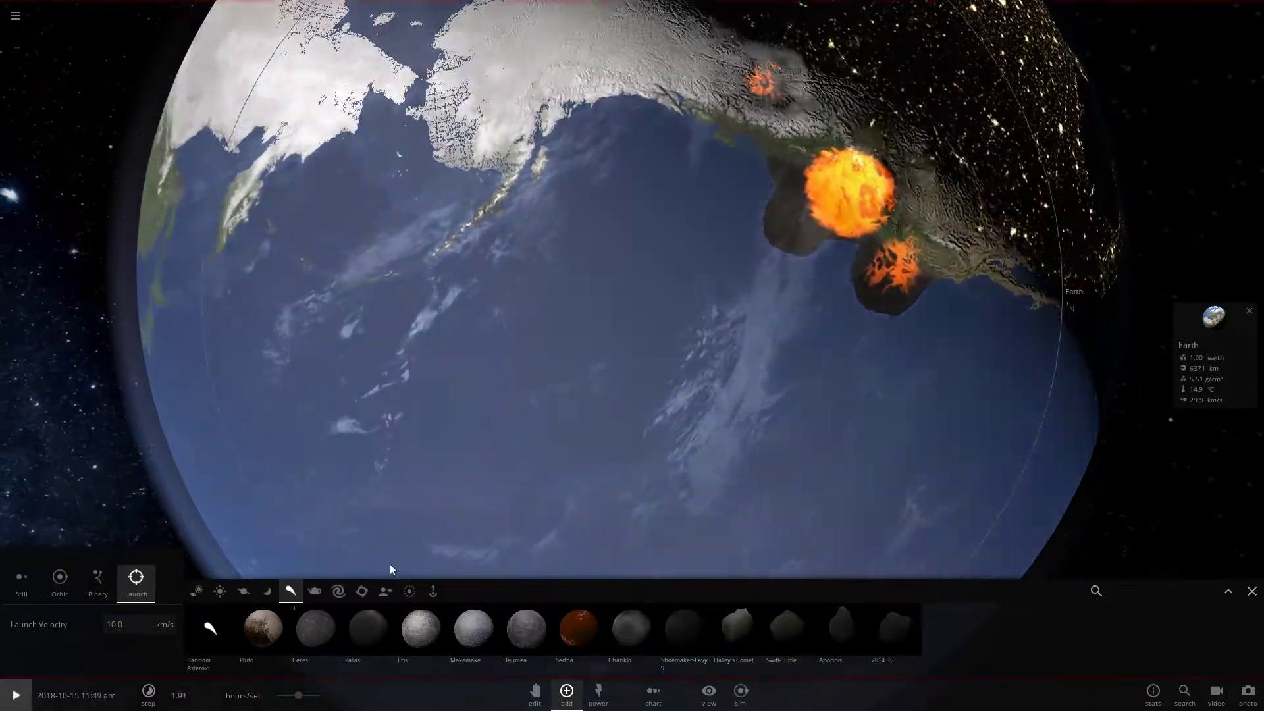
{"action": "scroll", "coordinate": [682, 219], "scroll_direction": "down", "scroll_amount": 5}
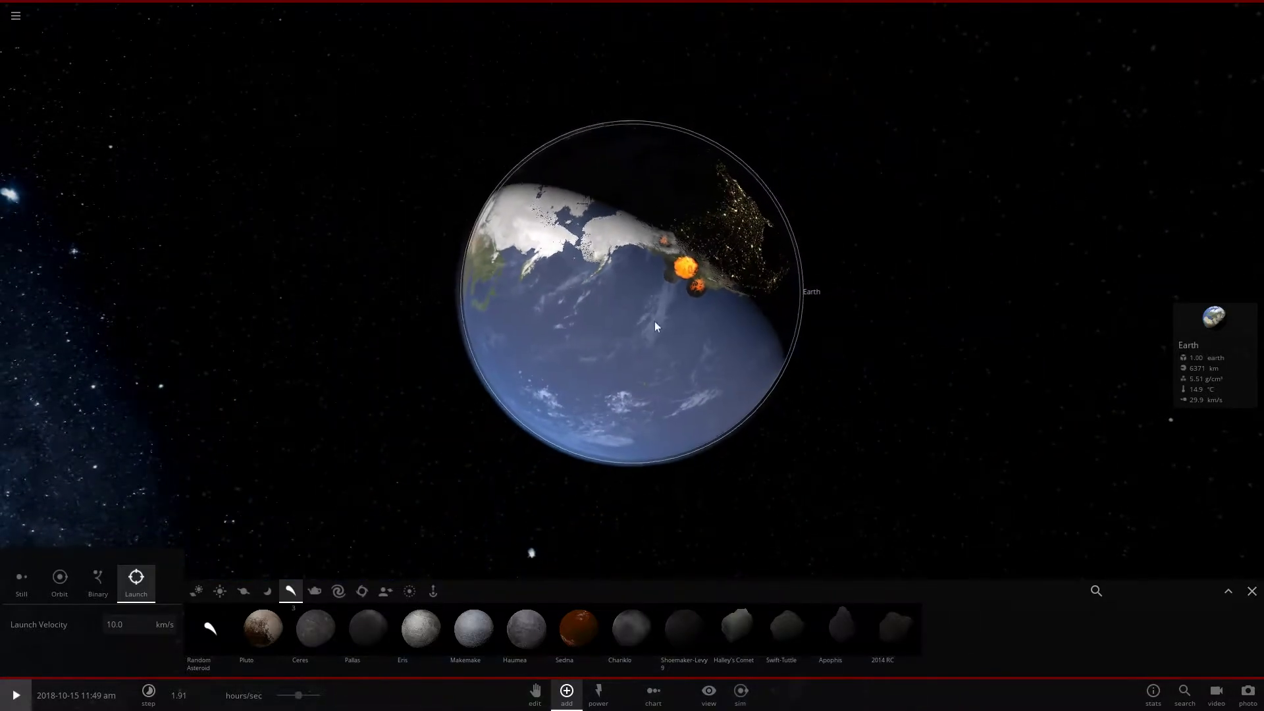
{"action": "right_click_drag", "start_coordinate": [530, 553], "coordinate": [772, 100]}
{"action": "right_click_drag", "start_coordinate": [734, 235], "coordinate": [517, 396]}
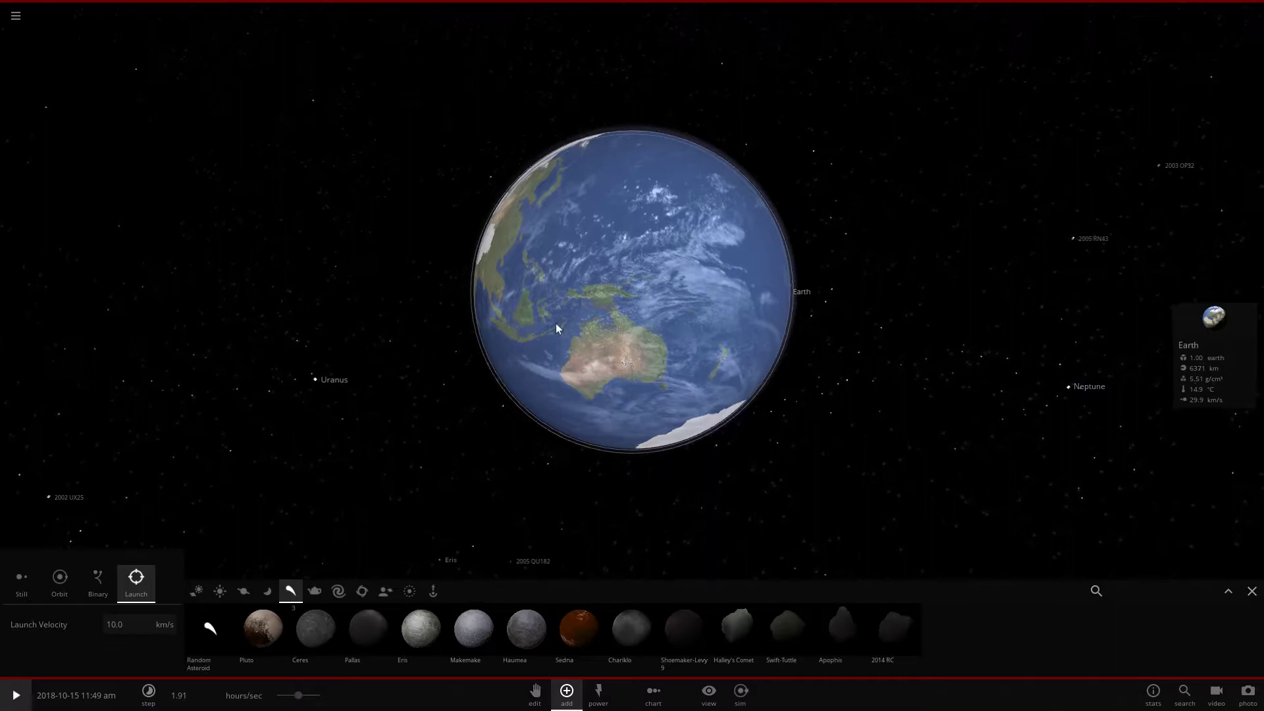
{"action": "right_click_drag", "start_coordinate": [632, 280], "coordinate": [427, 448]}
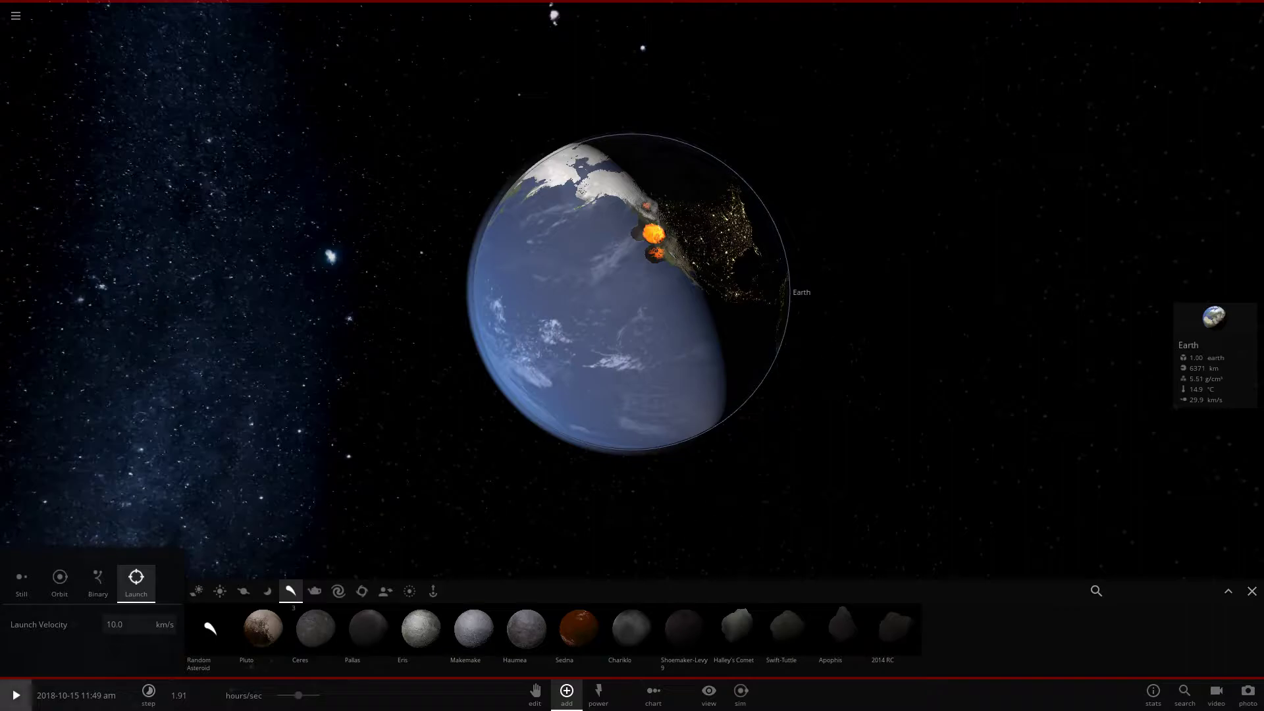
{"action": "left_click", "coordinate": [16, 695]}
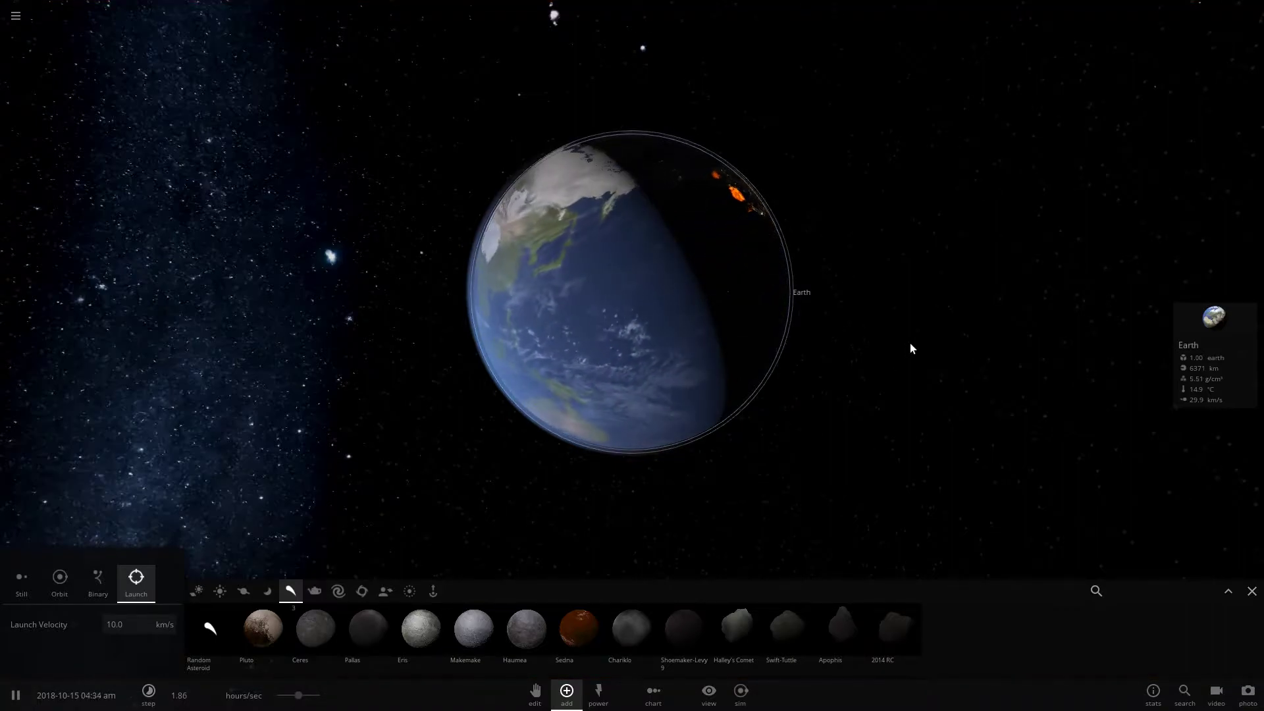
Orbit around Earth and set the time rate to 5.25 mins/sec as the clock reaches 2019-03-05
{"action": "right_click_drag", "start_coordinate": [709, 206], "coordinate": [862, 93]}
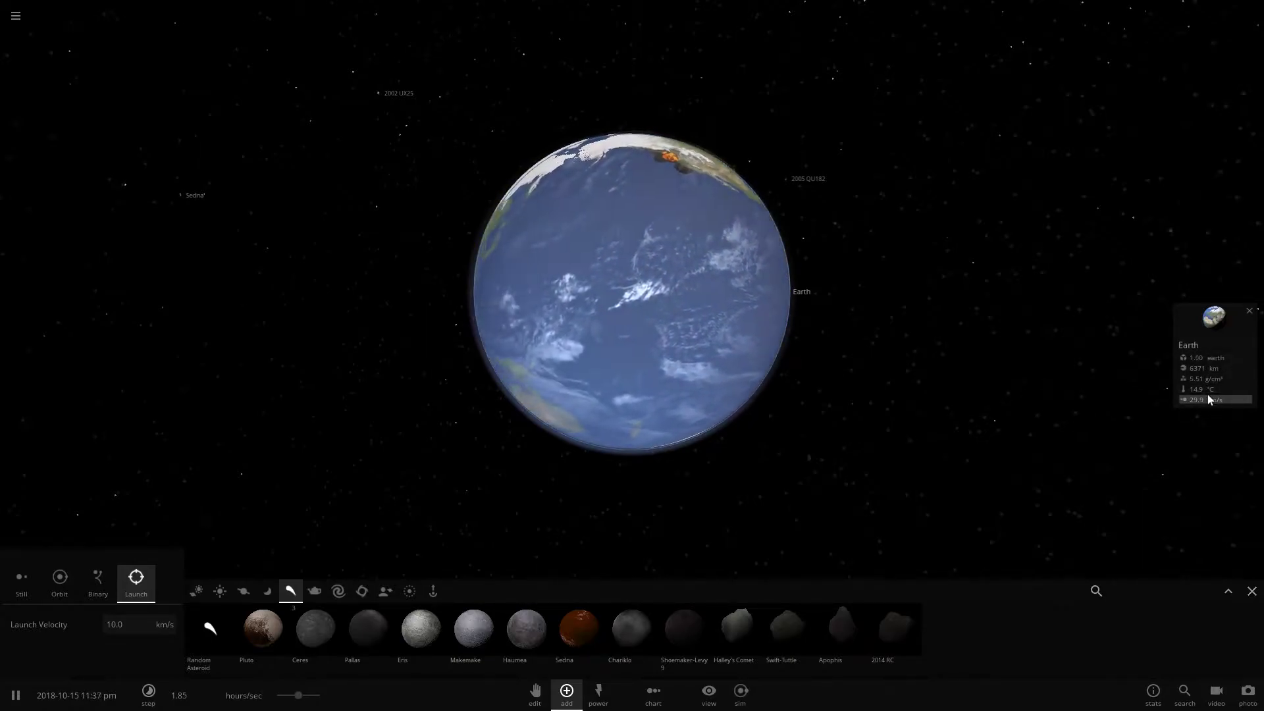
{"action": "right_click_drag", "start_coordinate": [576, 336], "coordinate": [596, 227]}
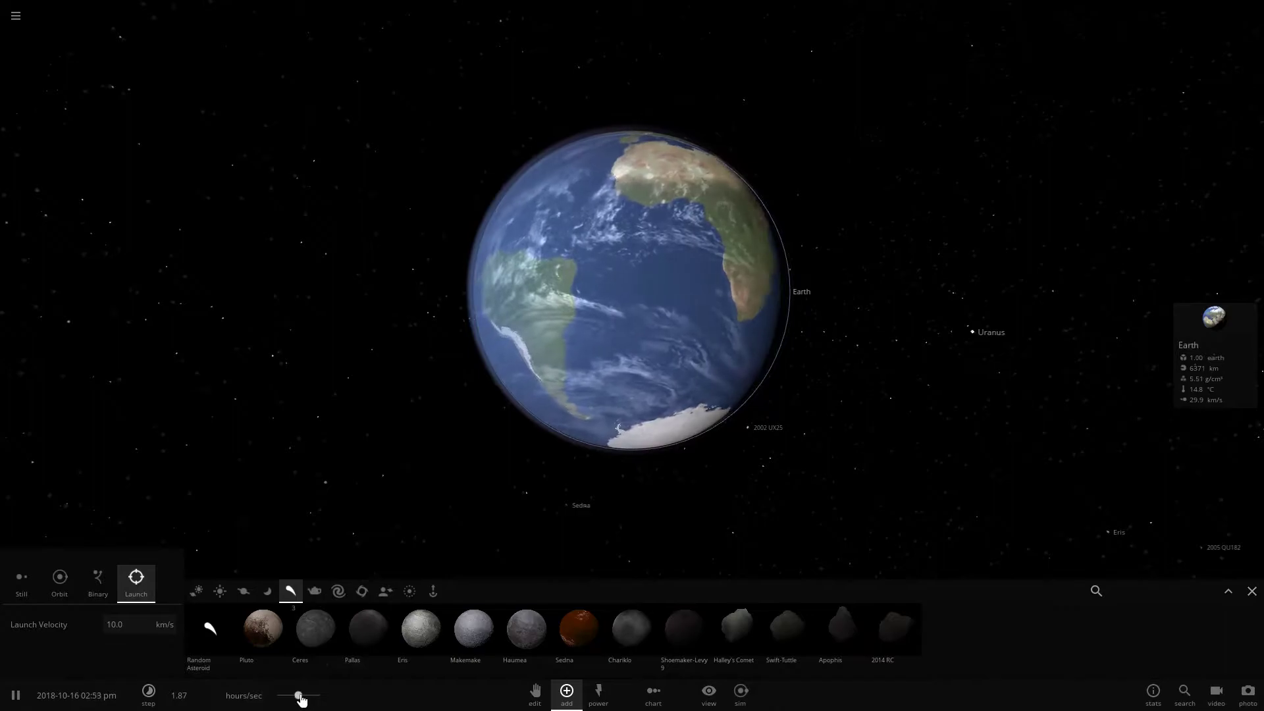
{"action": "left_click_drag", "start_coordinate": [298, 695], "coordinate": [319, 696]}
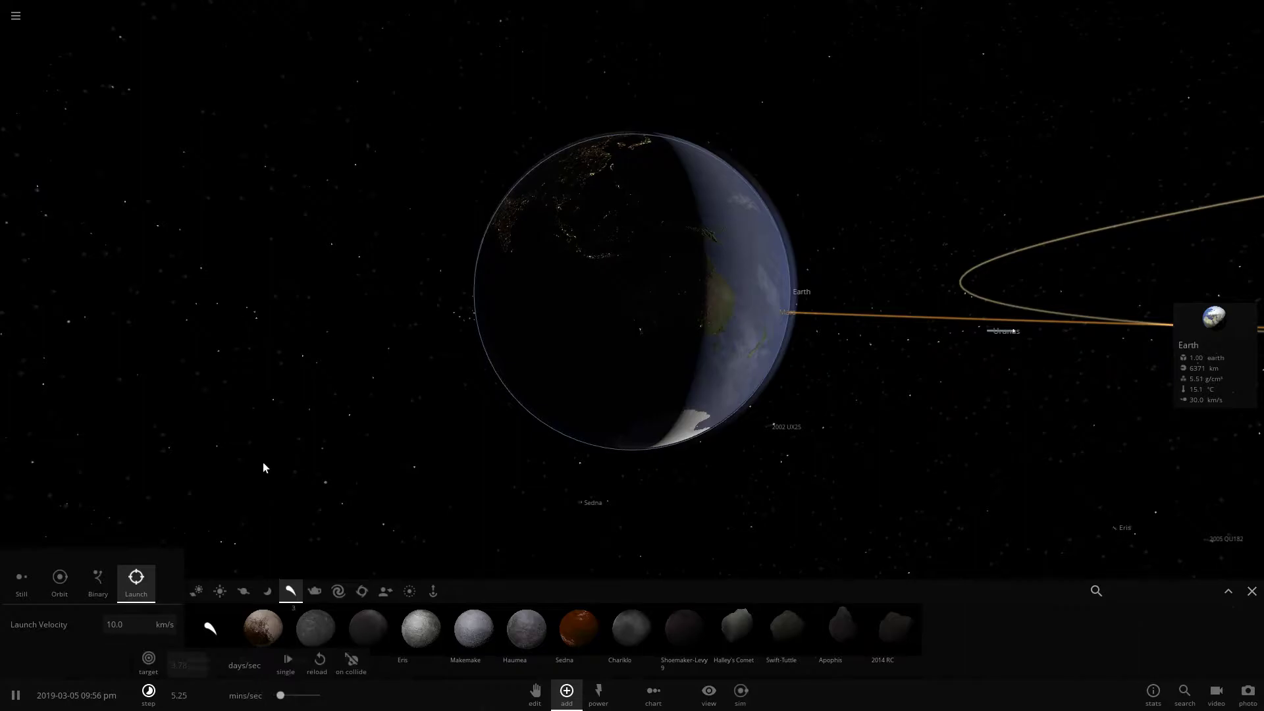
{"action": "right_click_drag", "start_coordinate": [527, 354], "coordinate": [366, 319]}
{"action": "scroll", "coordinate": [487, 303], "scroll_direction": "up", "scroll_amount": 5}
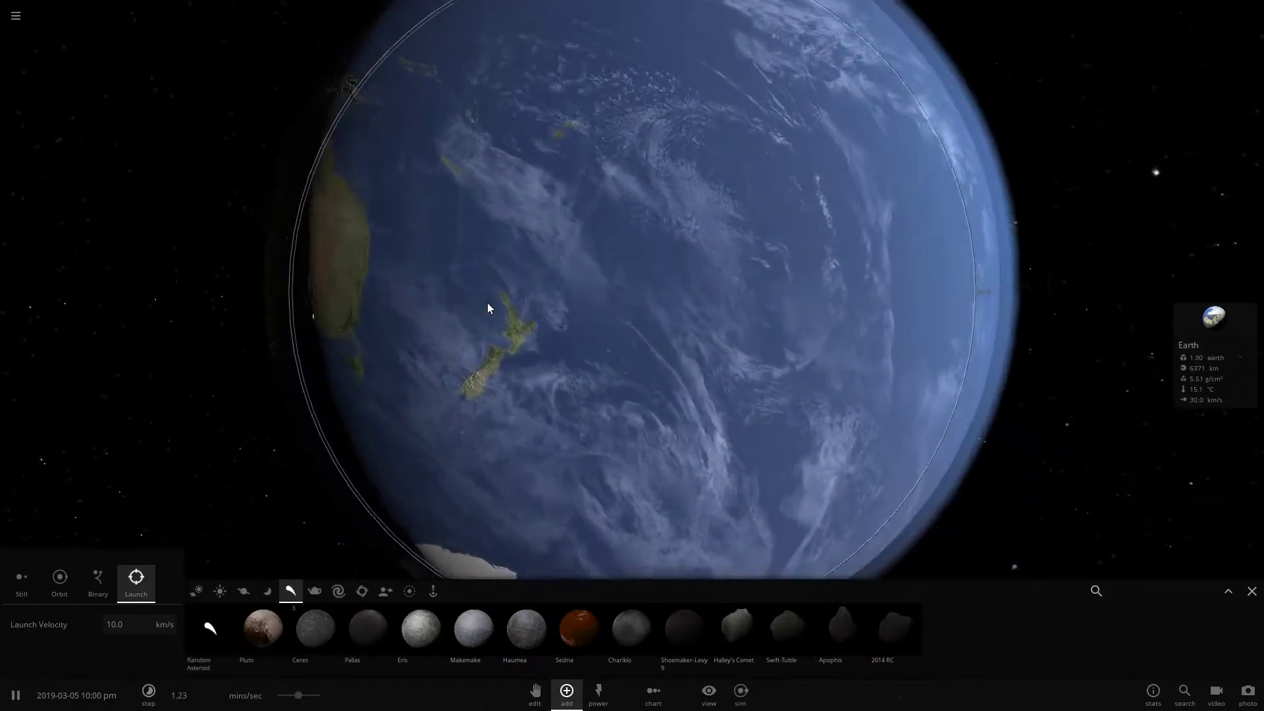
{"action": "right_click_drag", "start_coordinate": [487, 307], "coordinate": [455, 438]}
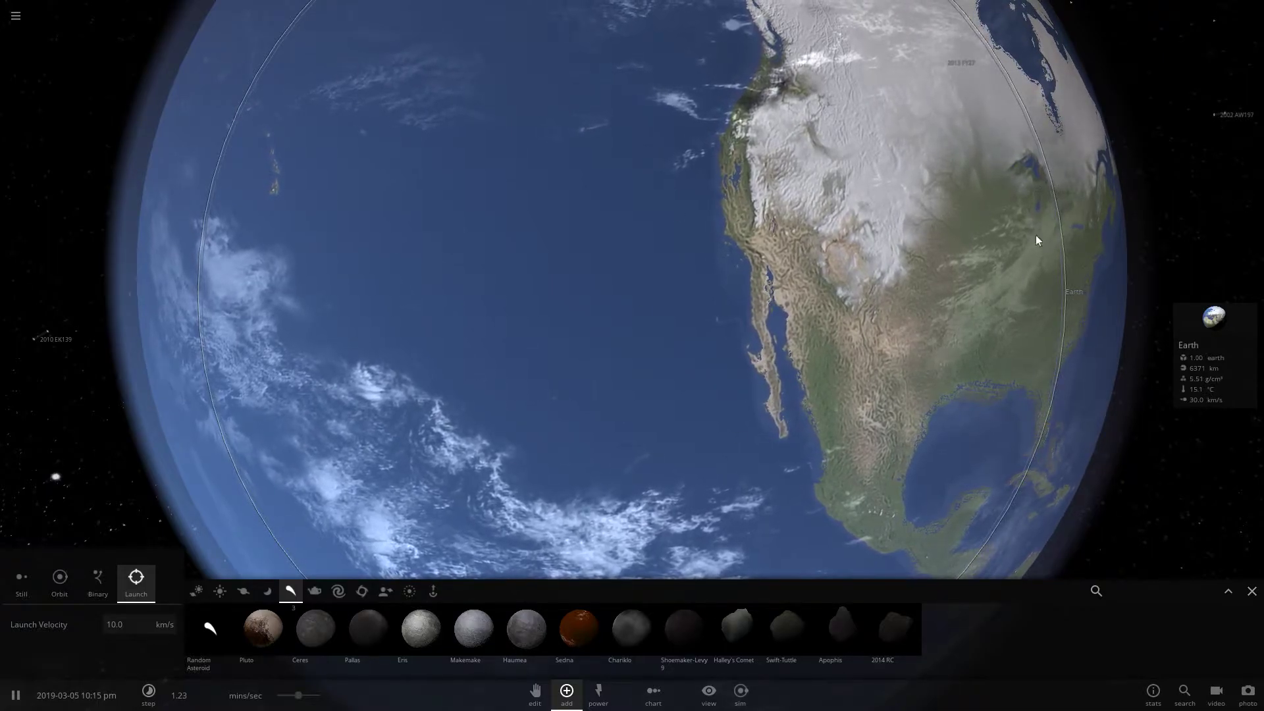
{"action": "scroll", "coordinate": [687, 145], "scroll_direction": "down", "scroll_amount": 5}
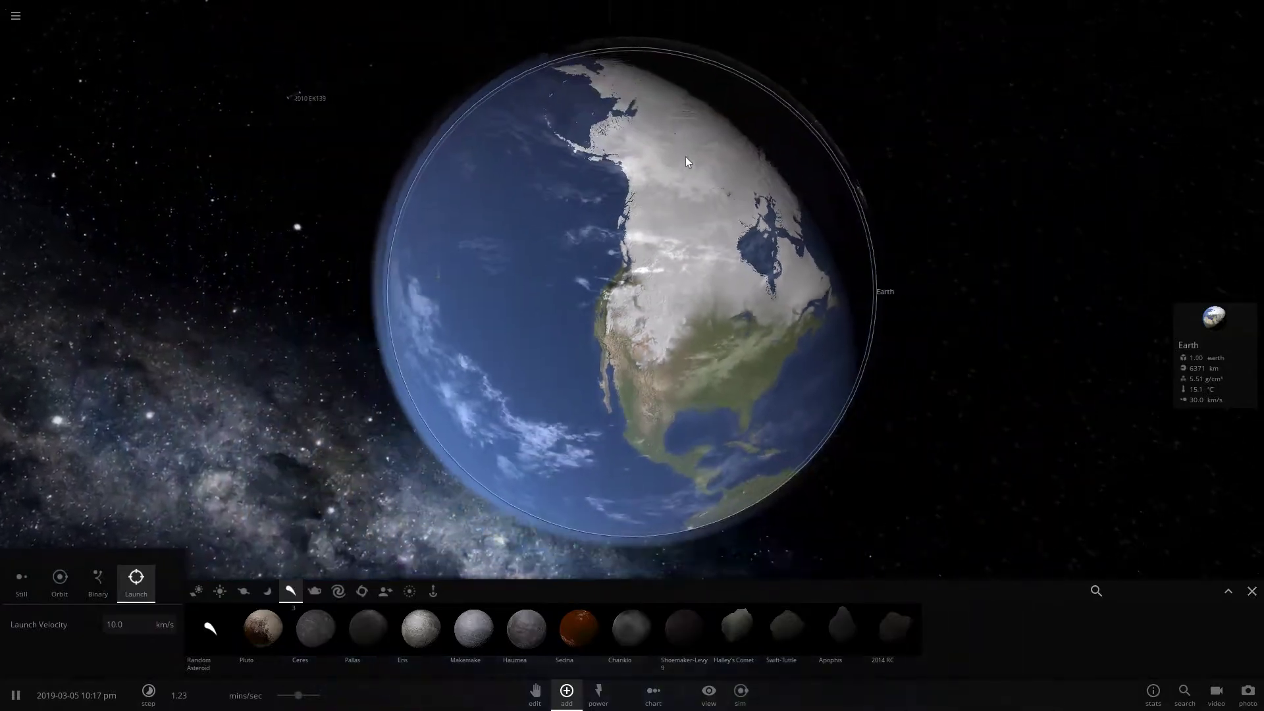
{"action": "right_click_drag", "start_coordinate": [728, 267], "coordinate": [880, 208]}
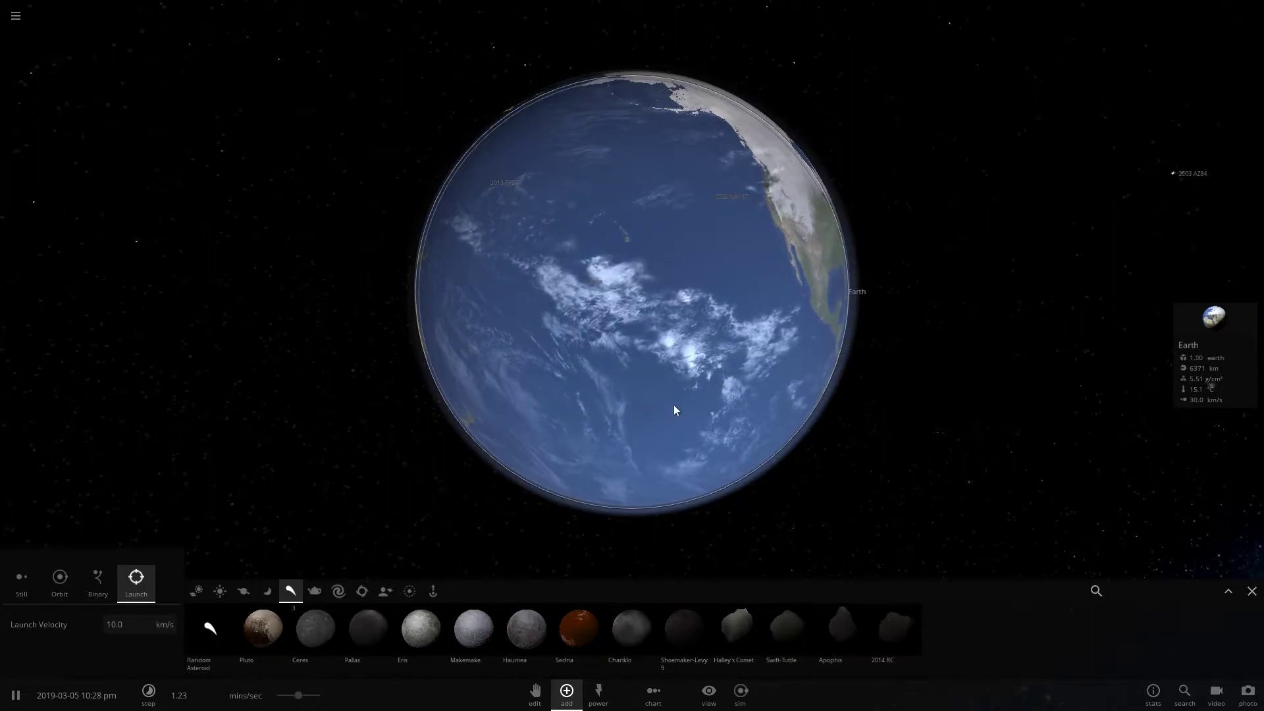
Open Earth's Materials properties and lower its water with the minus button
{"action": "left_click", "coordinate": [1241, 401]}
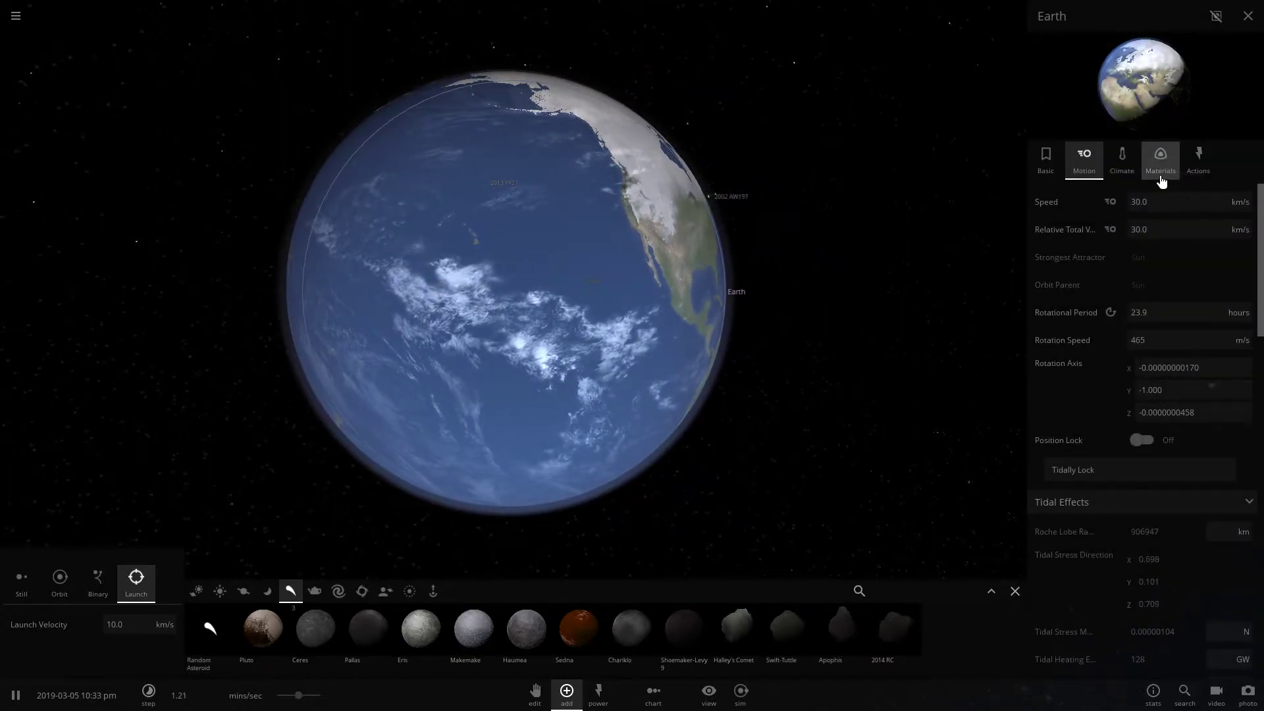
{"action": "left_click", "coordinate": [1162, 181]}
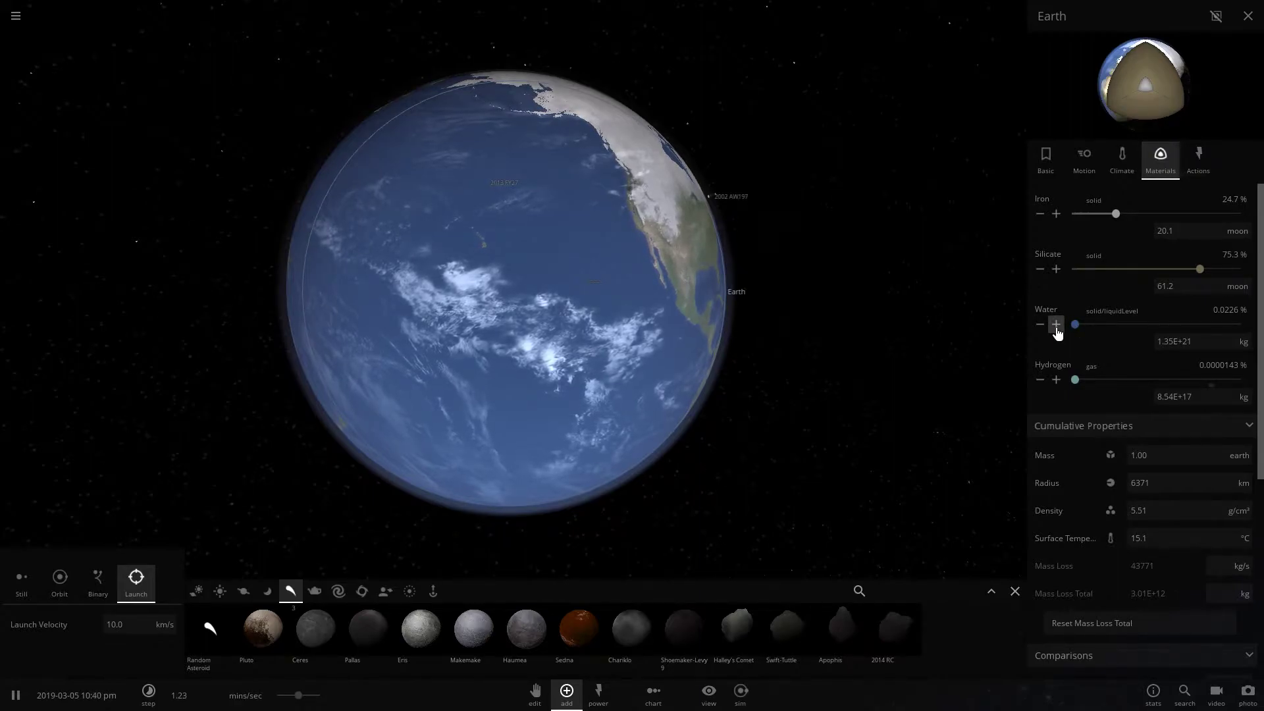
{"action": "left_click_drag", "start_coordinate": [833, 294], "coordinate": [638, 285]}
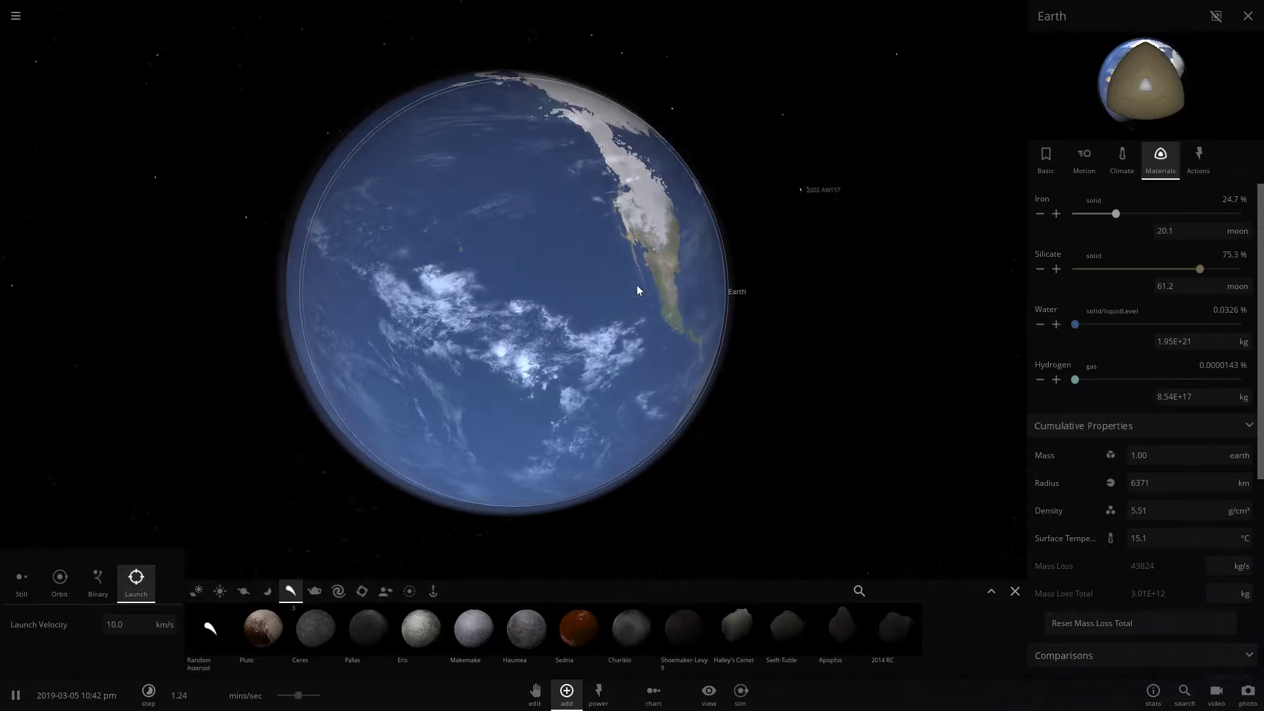
{"action": "left_click", "coordinate": [1041, 325]}
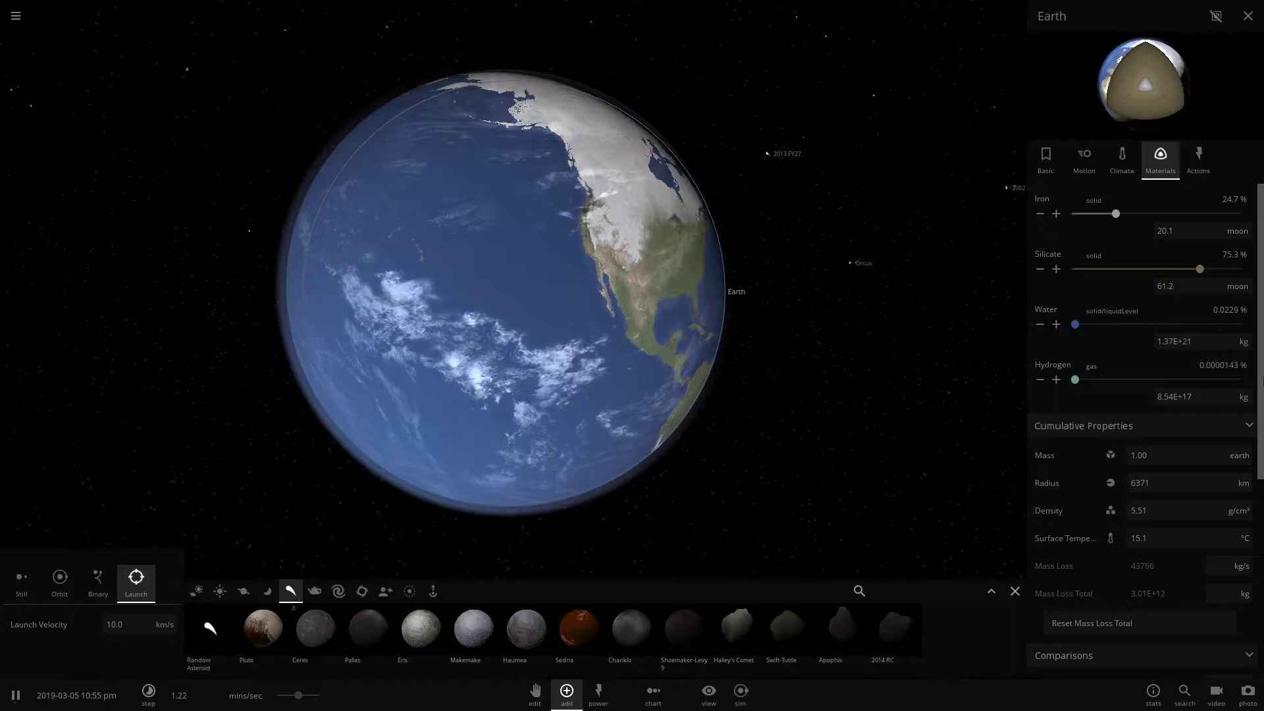
{"action": "scroll", "coordinate": [485, 158], "scroll_direction": "up", "scroll_amount": 5}
{"action": "right_click_drag", "start_coordinate": [621, 274], "coordinate": [351, 295]}
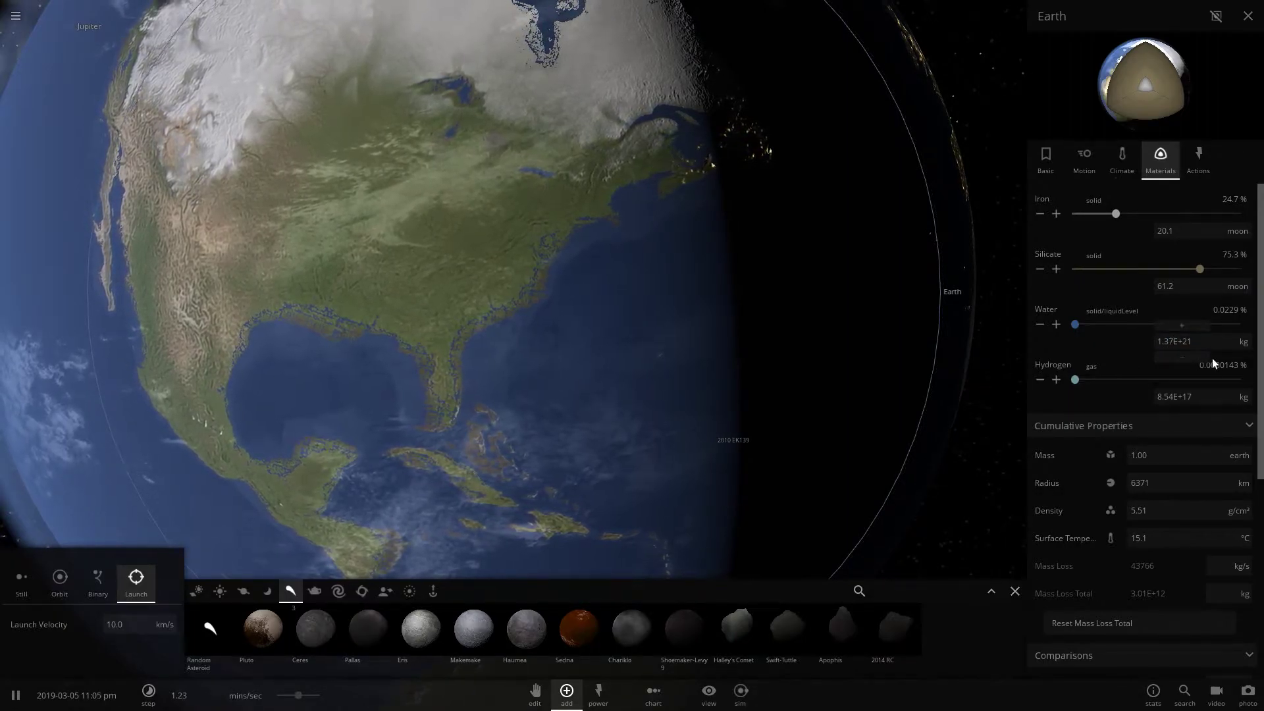
Enter 9 in the Water mass field, then nudge the water up and back down to 0.0283 % (1.69E+21 kg)
{"action": "type", "text": "9"}
{"action": "key", "text": "Return"}
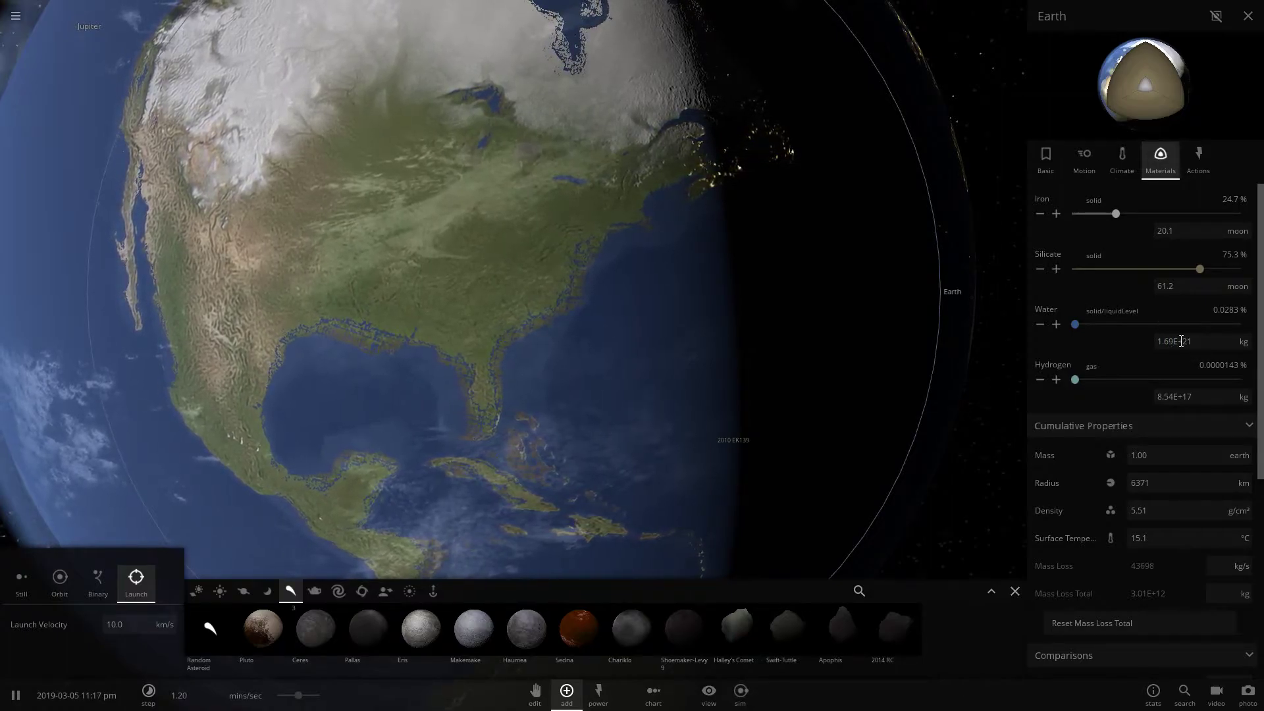
{"action": "left_click", "coordinate": [1059, 325]}
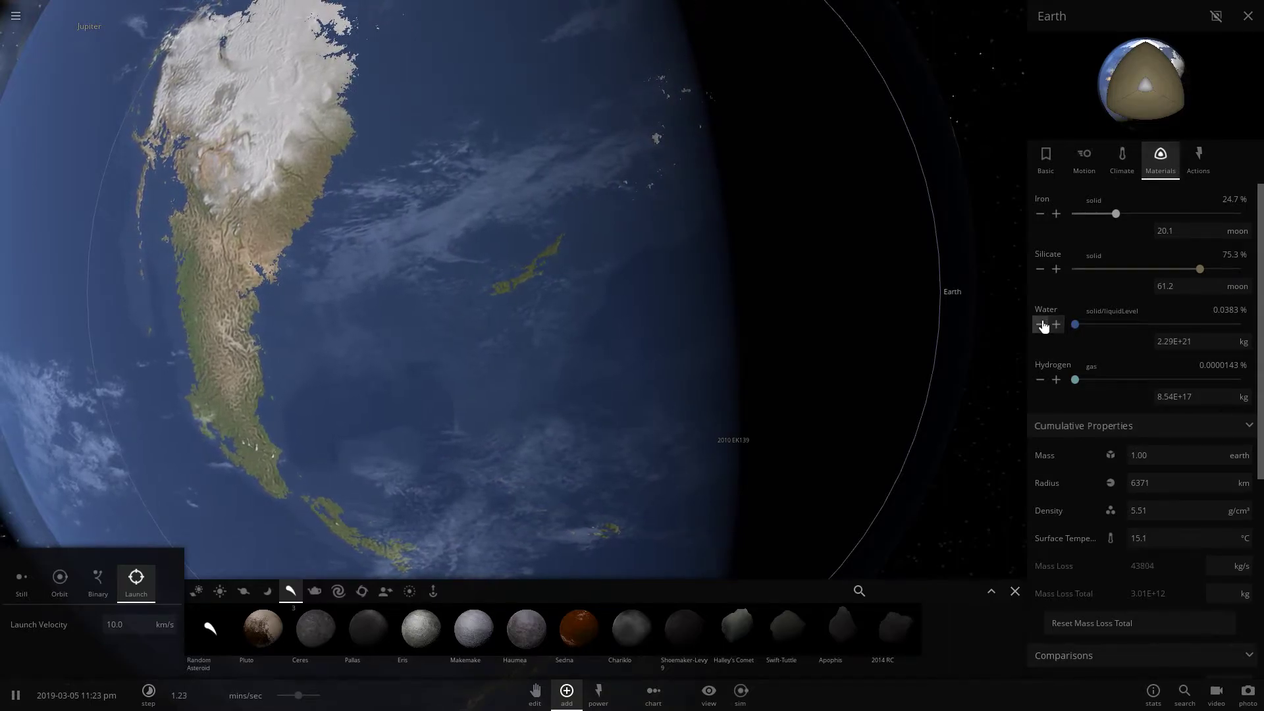
{"action": "left_click", "coordinate": [1041, 324]}
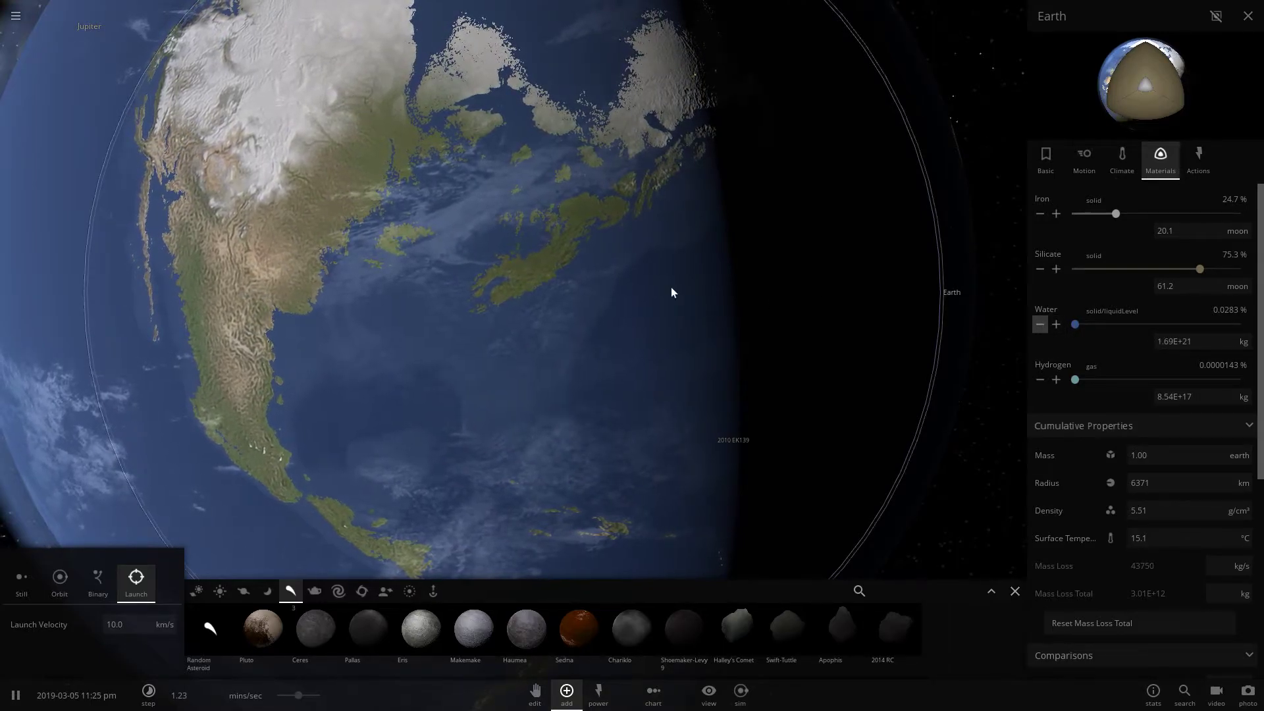
{"action": "right_click_drag", "start_coordinate": [672, 292], "coordinate": [613, 274]}
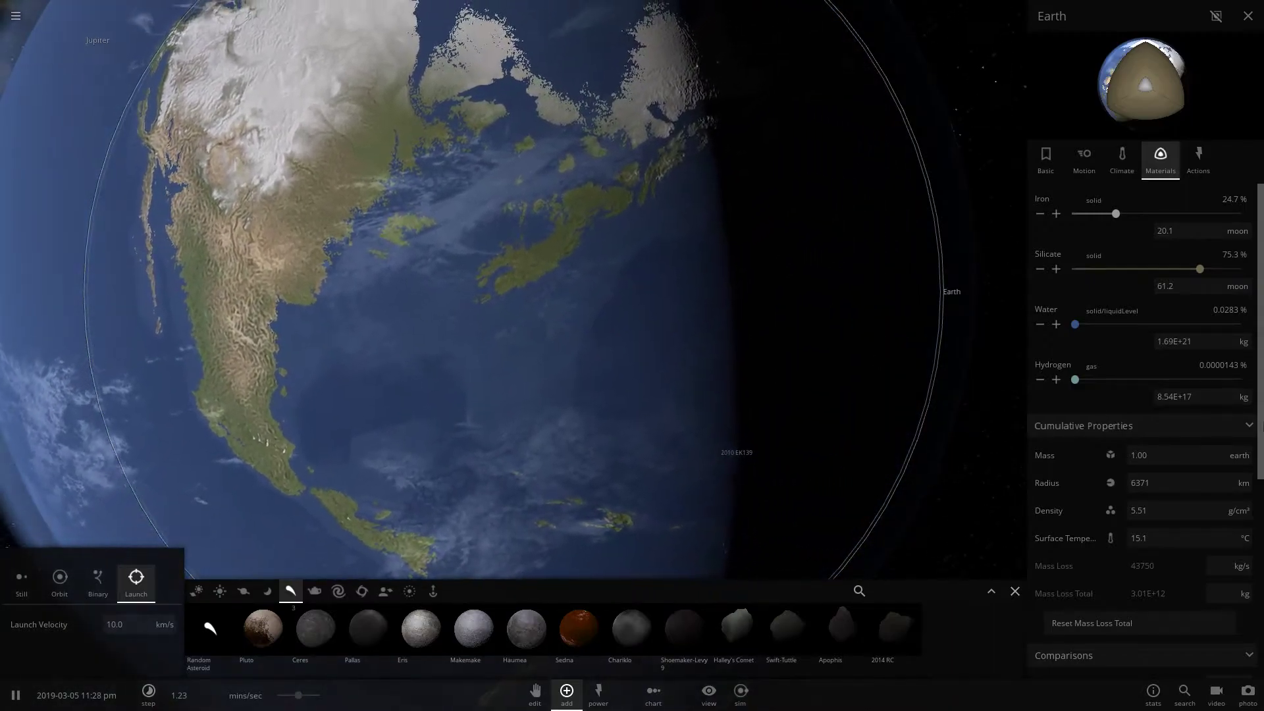
{"action": "left_click_drag", "start_coordinate": [579, 270], "coordinate": [311, 329]}
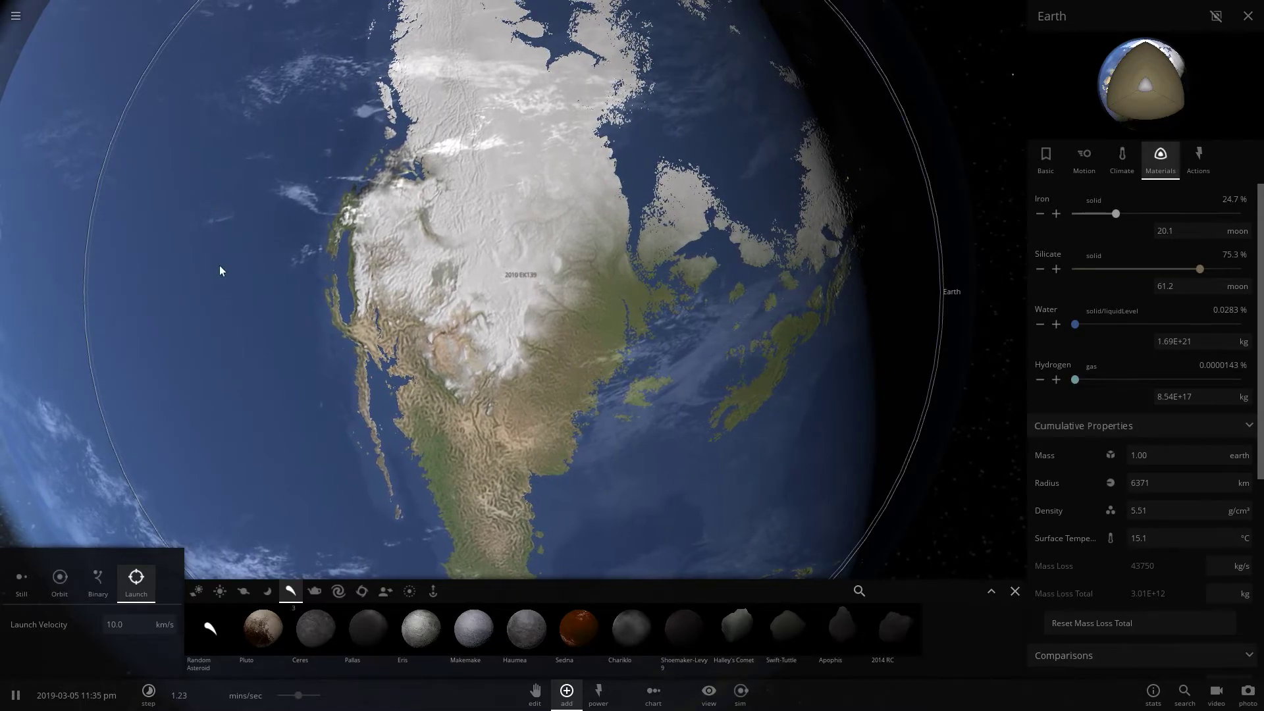
{"action": "scroll", "coordinate": [220, 266], "scroll_direction": "down", "scroll_amount": 5}
{"action": "right_click_drag", "start_coordinate": [345, 299], "coordinate": [736, 224]}
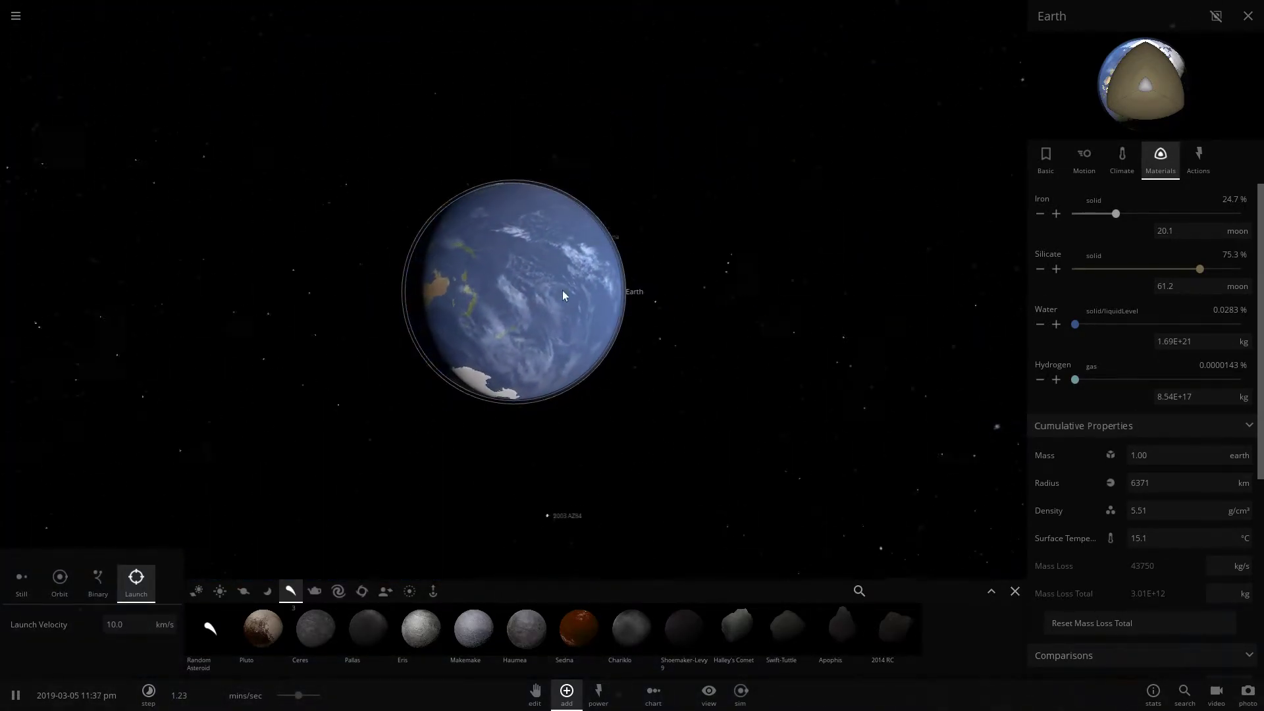
Orbit and zoom around Earth, turning from Australia to the Americas
{"action": "left_click_drag", "start_coordinate": [562, 291], "coordinate": [286, 330]}
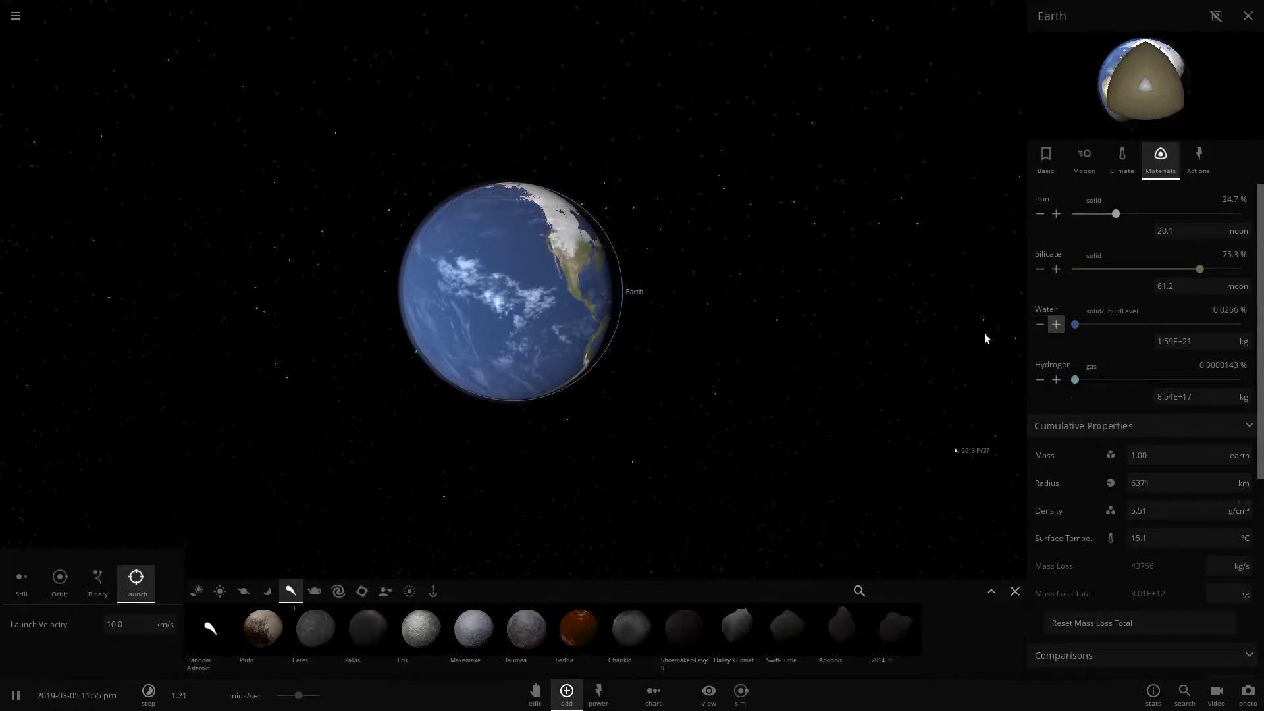
{"action": "scroll", "coordinate": [356, 310], "scroll_direction": "up", "scroll_amount": 5}
{"action": "right_click_drag", "start_coordinate": [355, 310], "coordinate": [879, 298]}
{"action": "scroll", "coordinate": [428, 307], "scroll_direction": "down", "scroll_amount": 4}
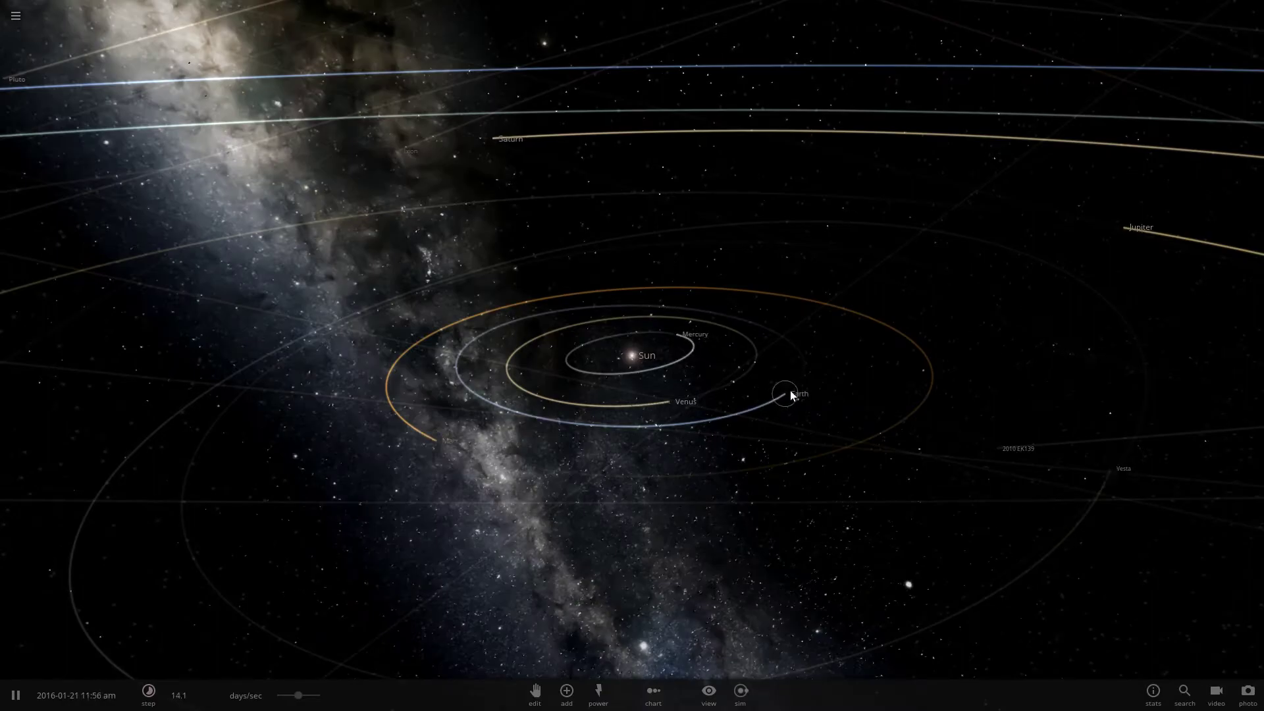
Follow Earth up close, slow time to about 1.5 minutes per second, and open Earth's Materials properties
{"action": "double_click", "coordinate": [791, 395]}
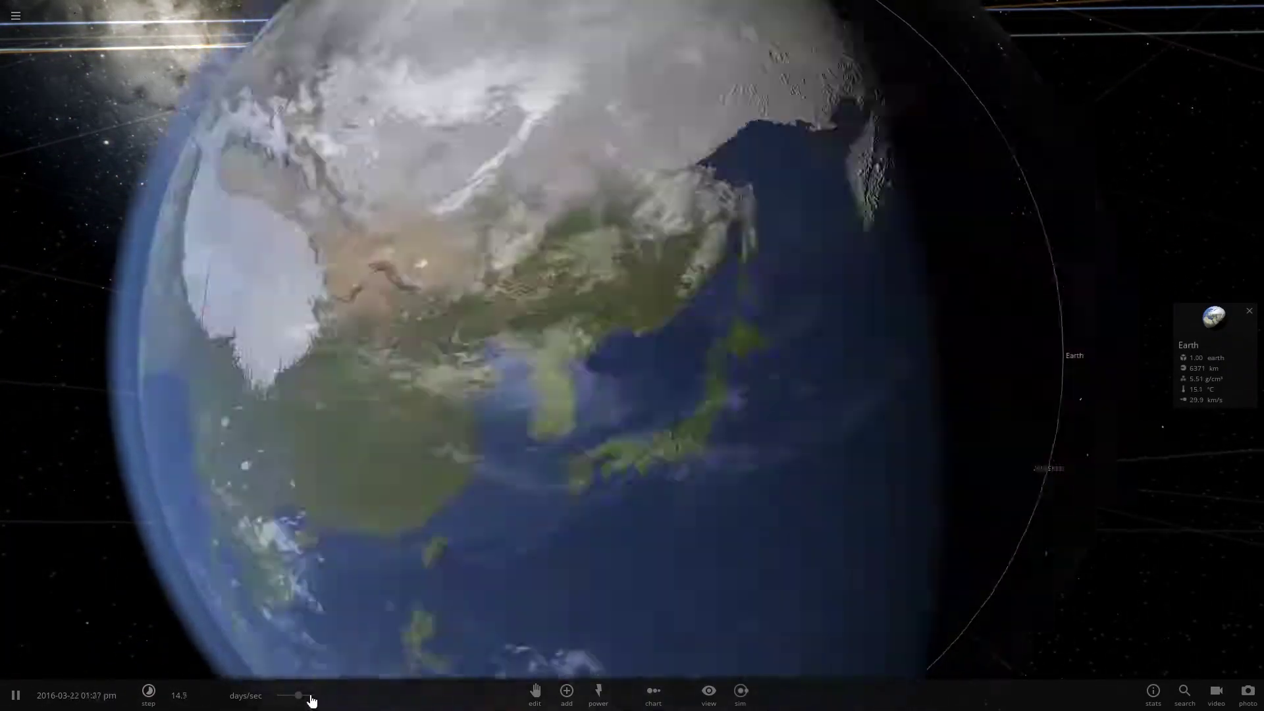
{"action": "left_click_drag", "start_coordinate": [312, 700], "coordinate": [278, 697]}
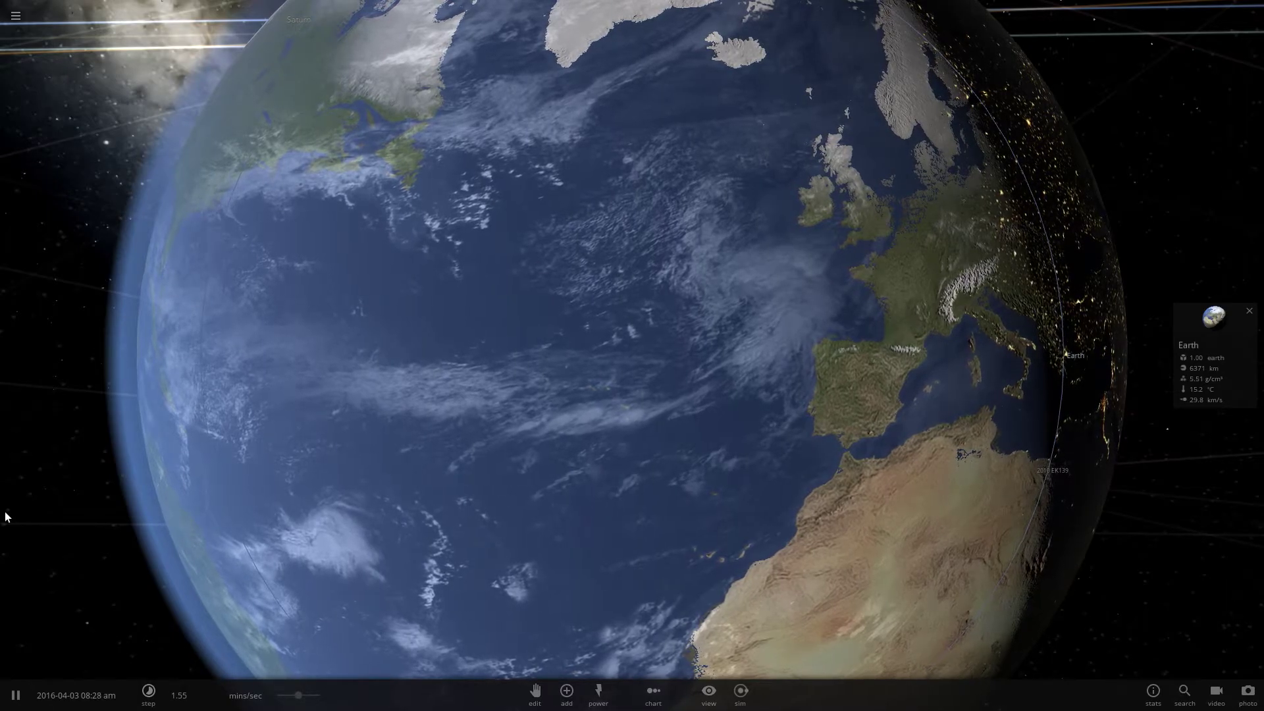
{"action": "left_click_drag", "start_coordinate": [378, 439], "coordinate": [934, 269]}
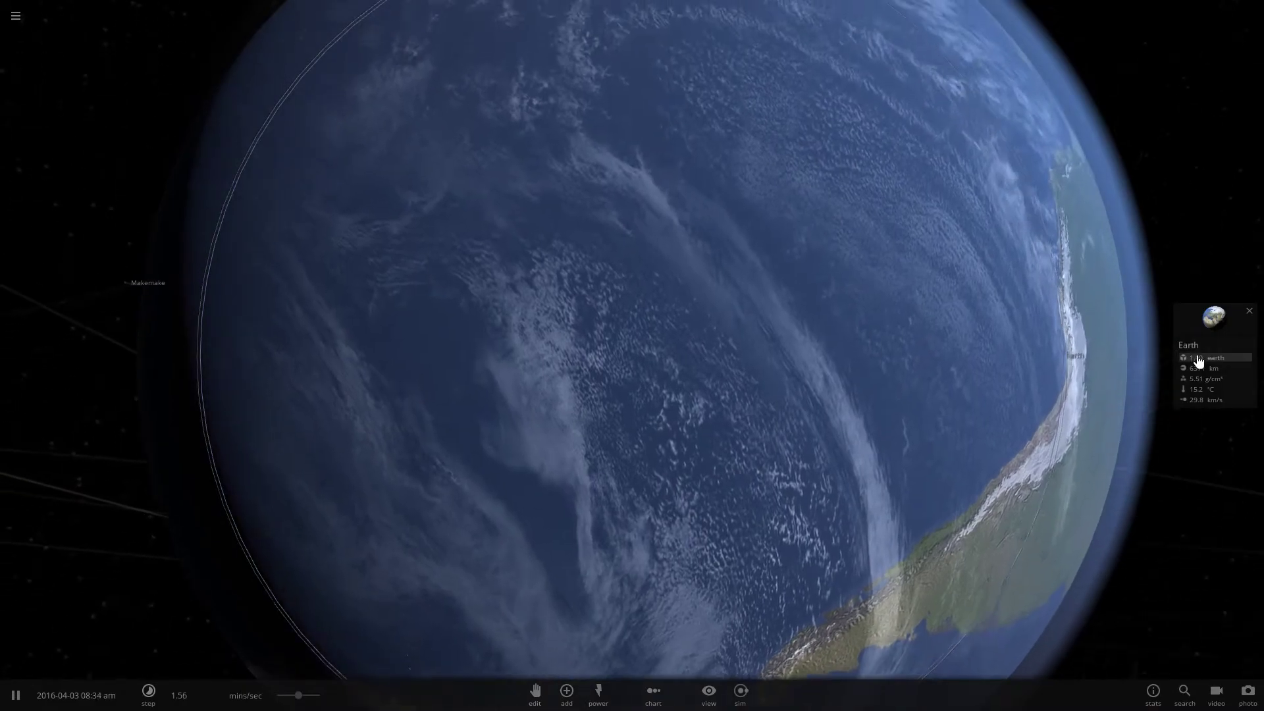
{"action": "left_click", "coordinate": [1200, 381]}
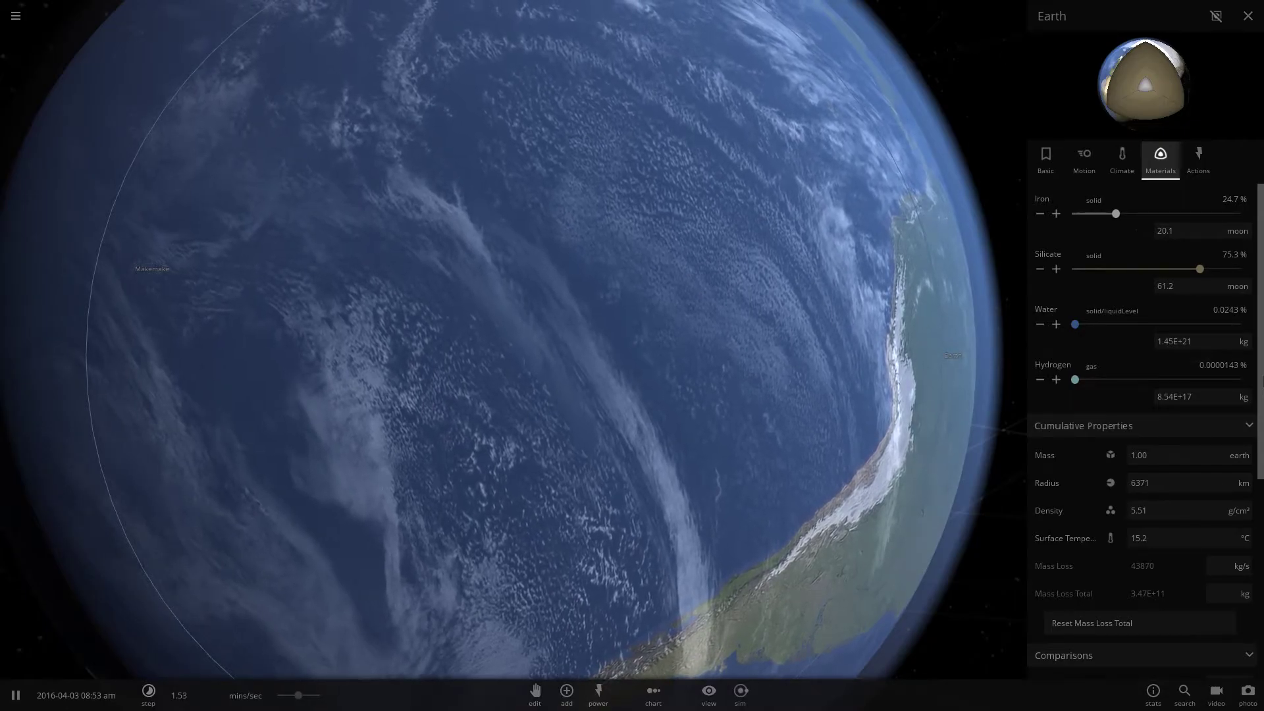
Orbit the view over South America, the Great Lakes and Earth's night side
{"action": "left_click_drag", "start_coordinate": [594, 396], "coordinate": [425, 539]}
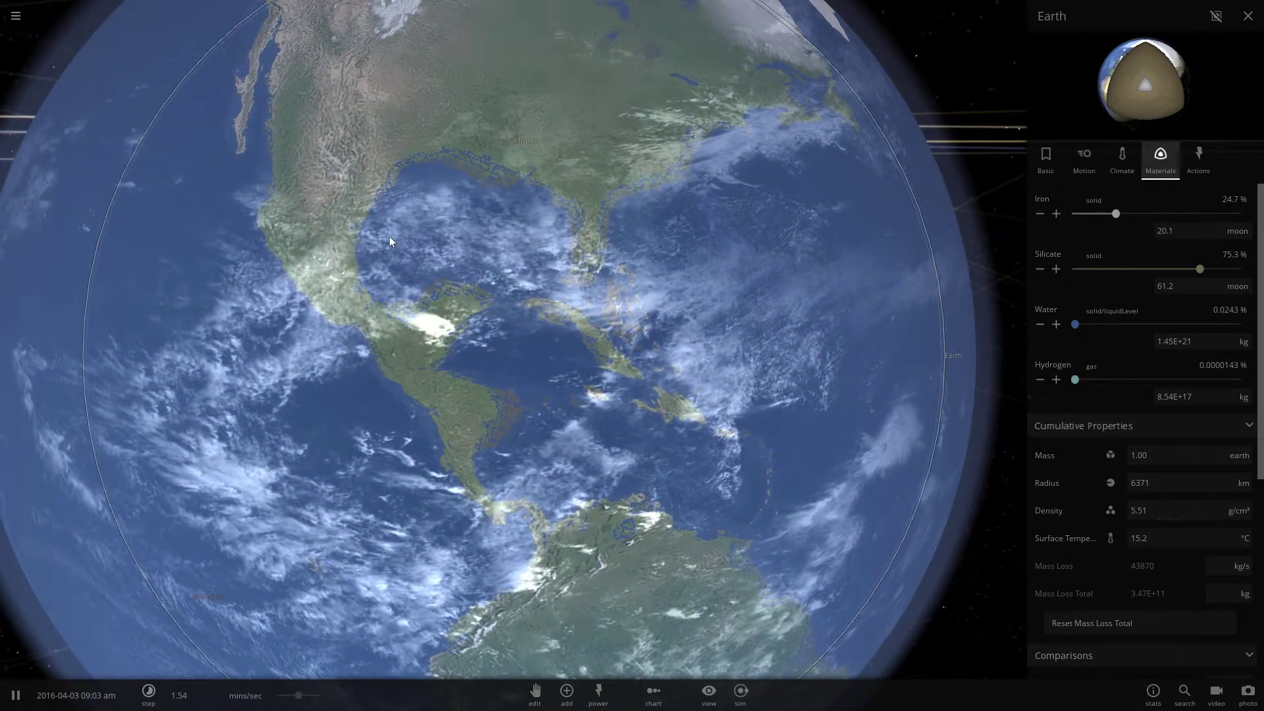
{"action": "left_click_drag", "start_coordinate": [558, 252], "coordinate": [936, 126]}
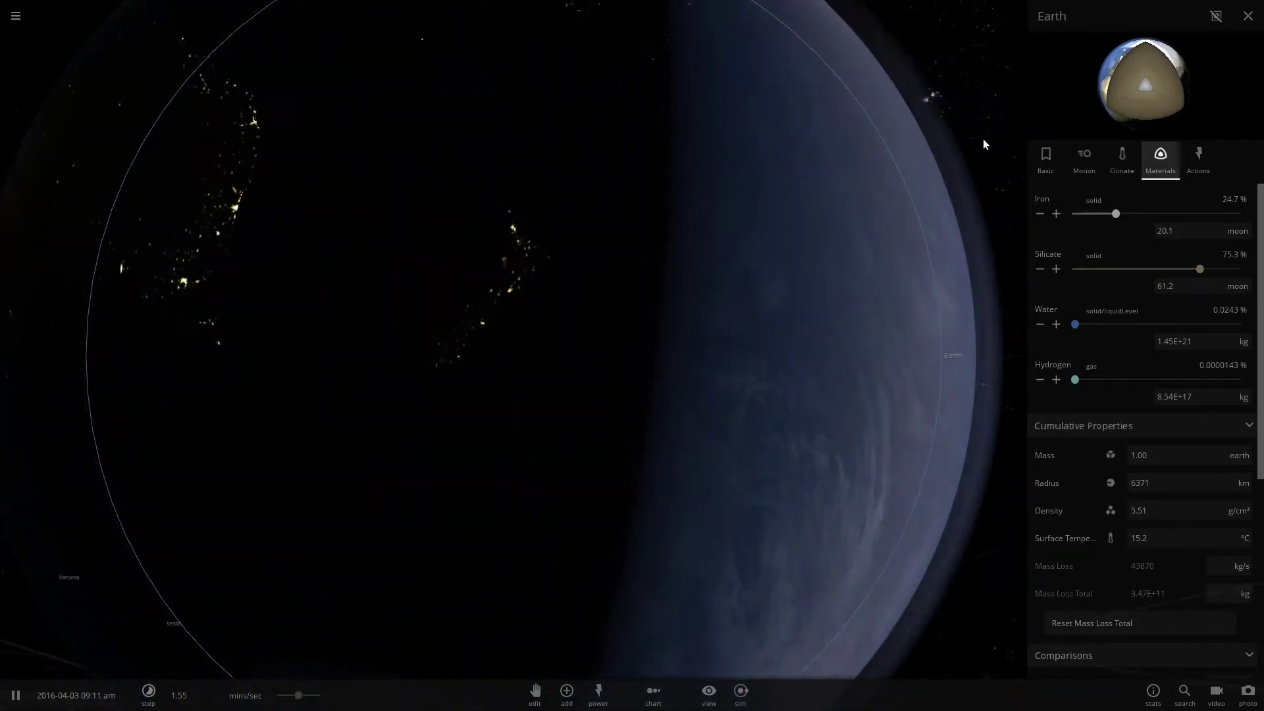
{"action": "left_click_drag", "start_coordinate": [644, 158], "coordinate": [739, 176]}
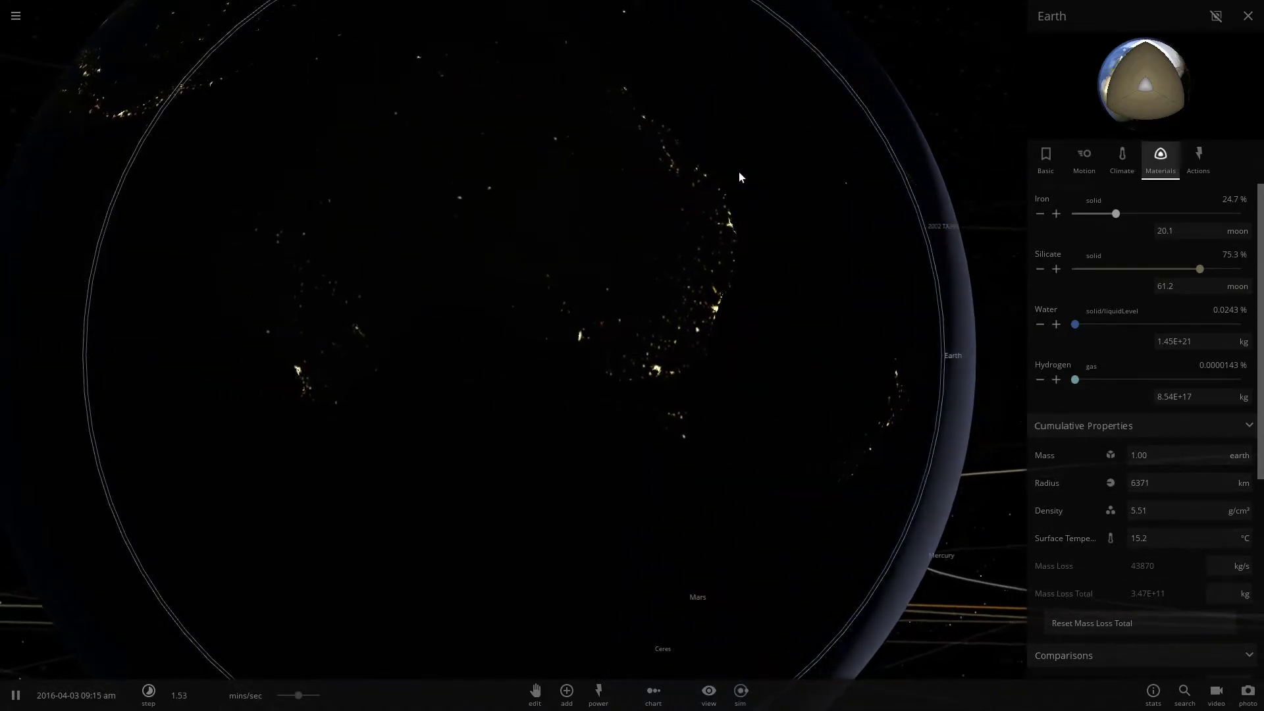
{"action": "left_click_drag", "start_coordinate": [637, 239], "coordinate": [366, 293]}
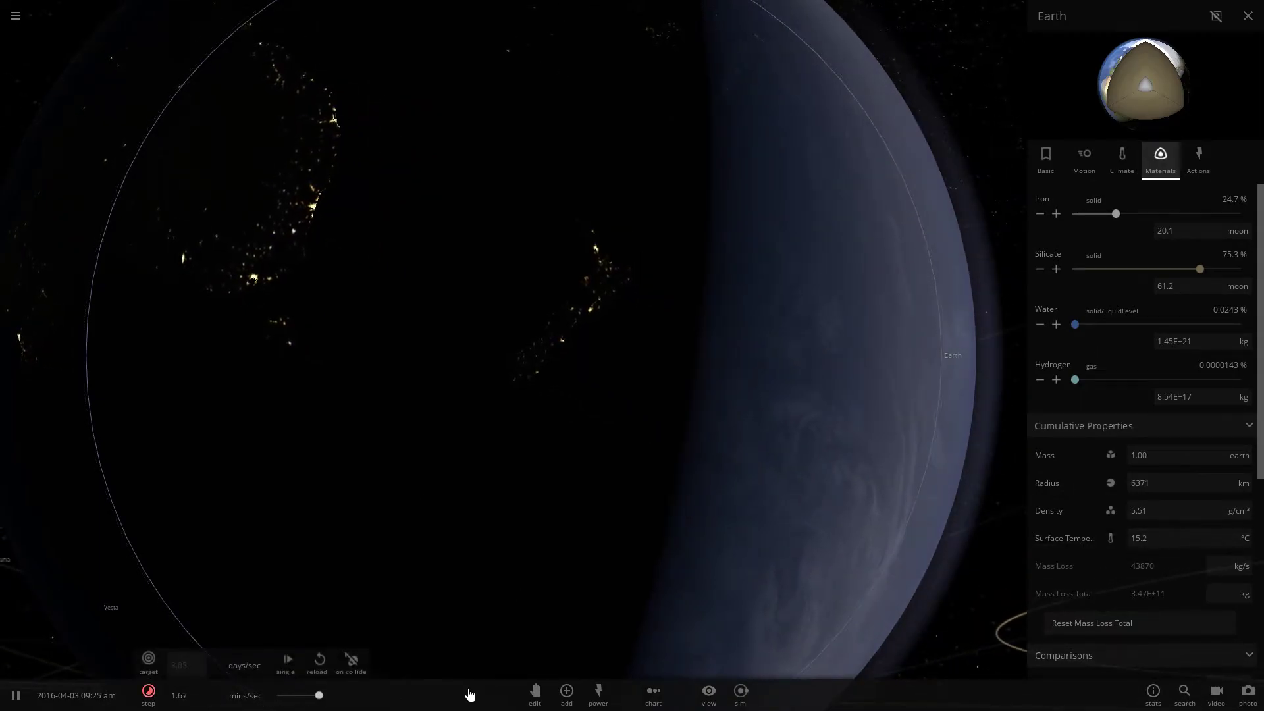
Set time to about 15 minutes per second and orbit toward New Zealand and Australia
{"action": "left_click_drag", "start_coordinate": [368, 688], "coordinate": [291, 695]}
{"action": "left_click_drag", "start_coordinate": [892, 306], "coordinate": [841, 299]}
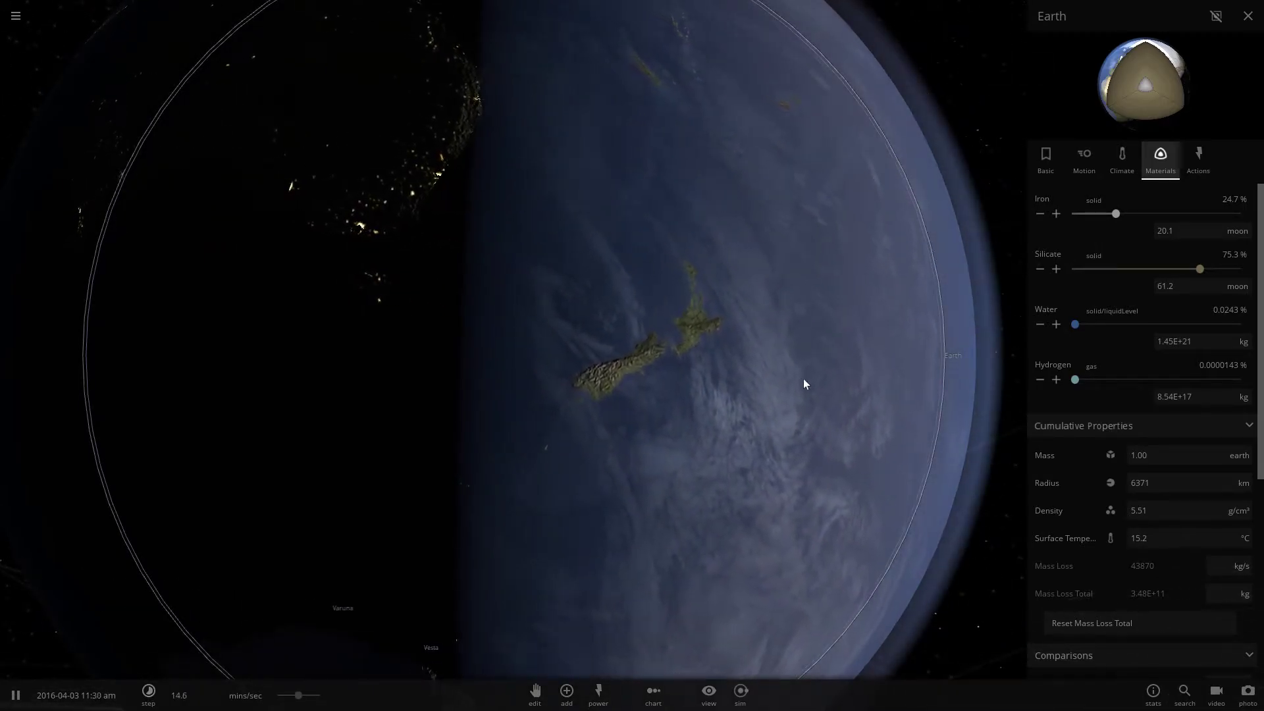
{"action": "left_click_drag", "start_coordinate": [815, 386], "coordinate": [738, 389]}
Pause, orbit to New Guinea, then resume and orbit over the Pacific, Asia and India
{"action": "key", "text": "space"}
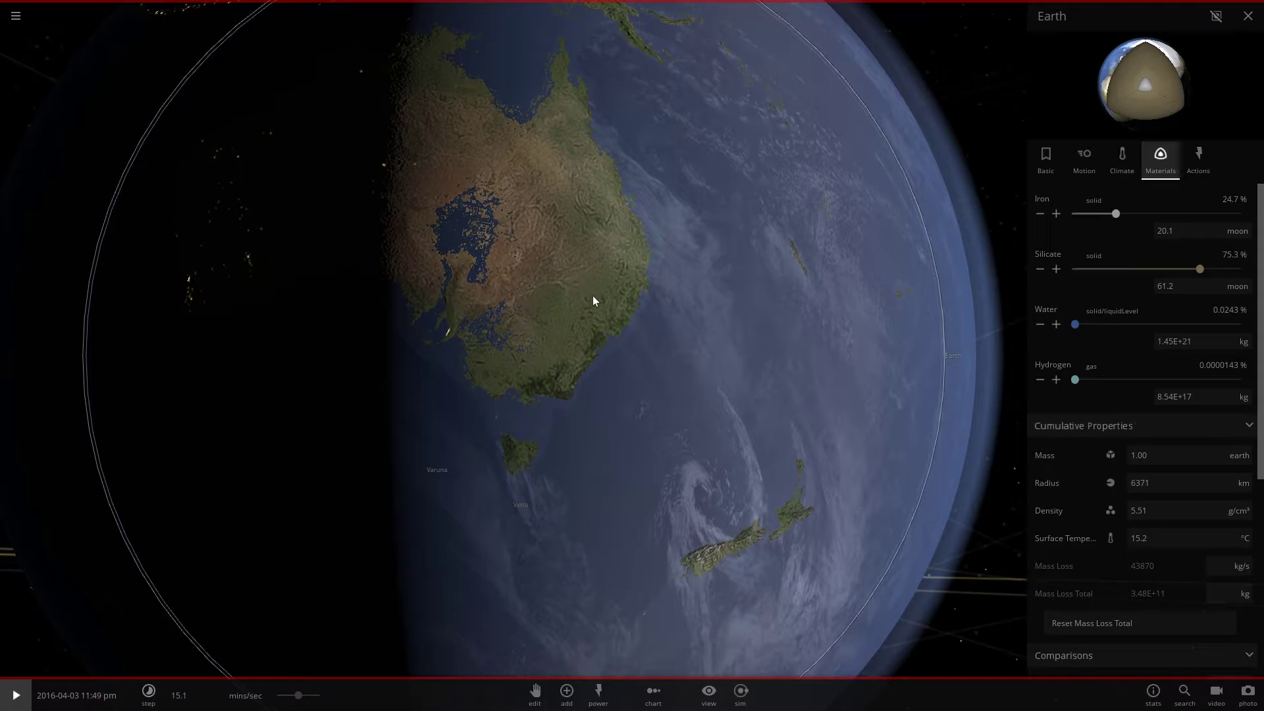
{"action": "left_click_drag", "start_coordinate": [555, 316], "coordinate": [582, 415]}
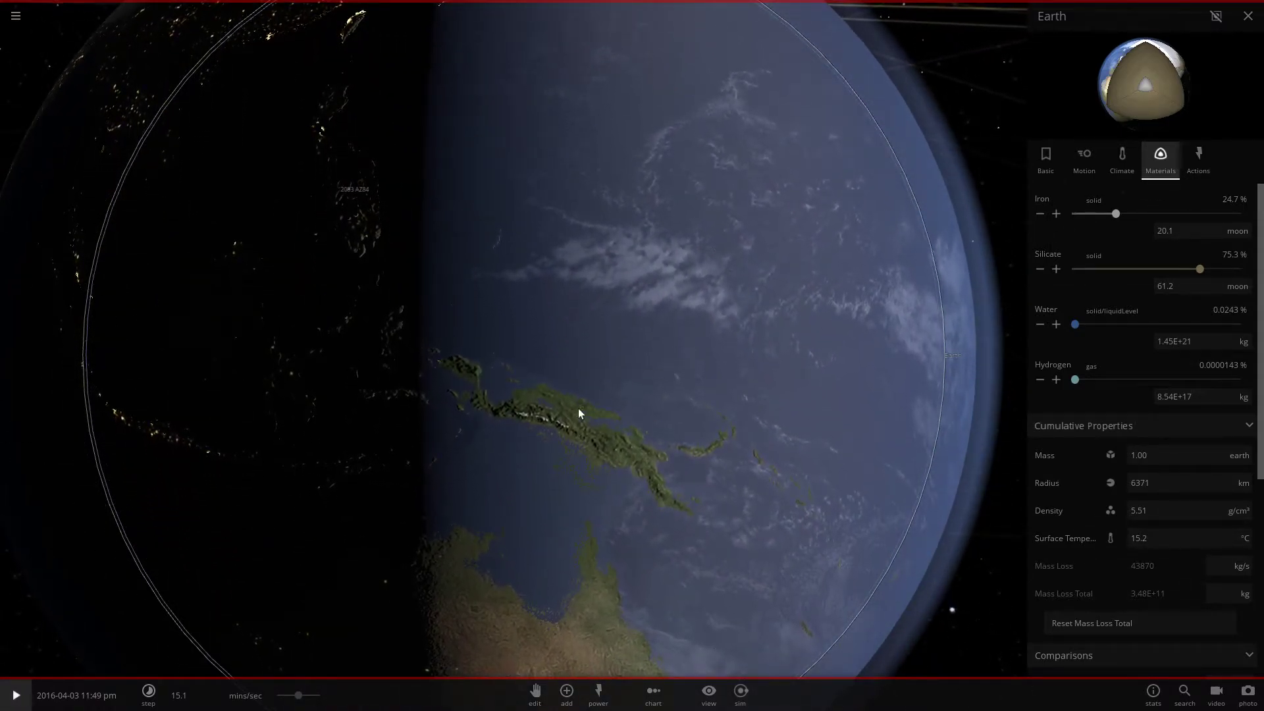
{"action": "key", "text": "space"}
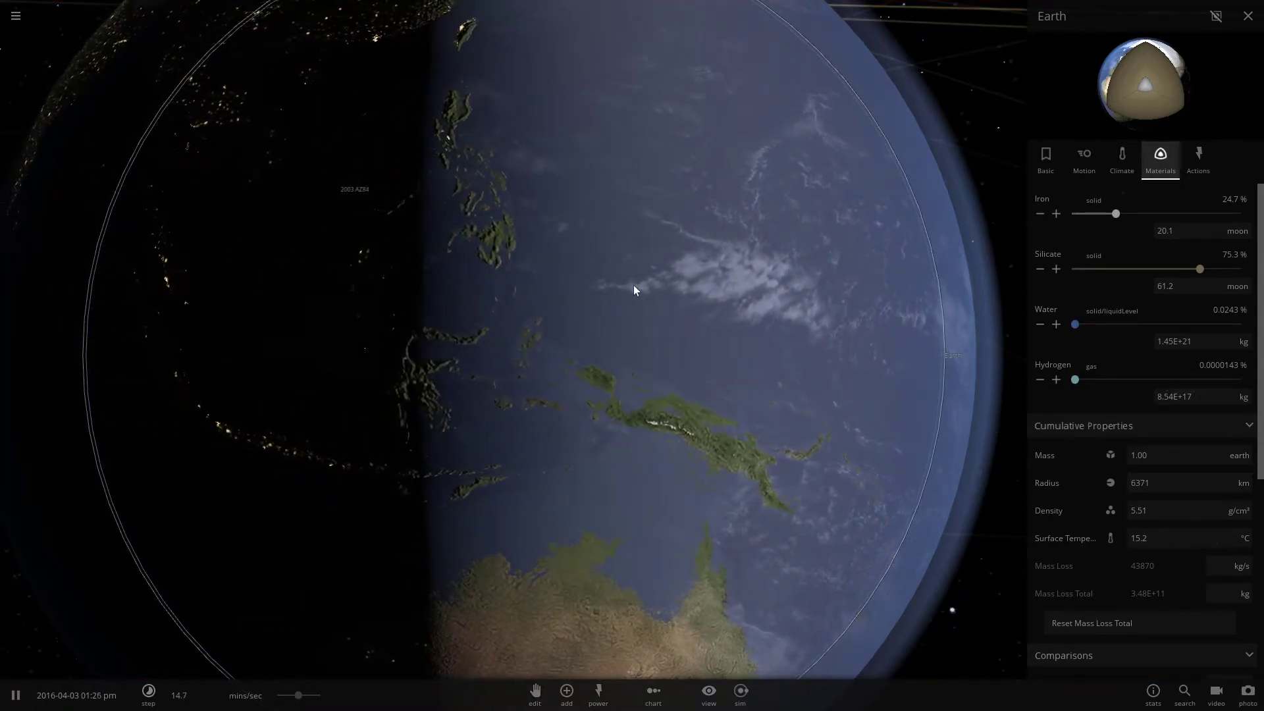
{"action": "left_click_drag", "start_coordinate": [633, 285], "coordinate": [654, 209]}
{"action": "left_click_drag", "start_coordinate": [693, 256], "coordinate": [890, 335]}
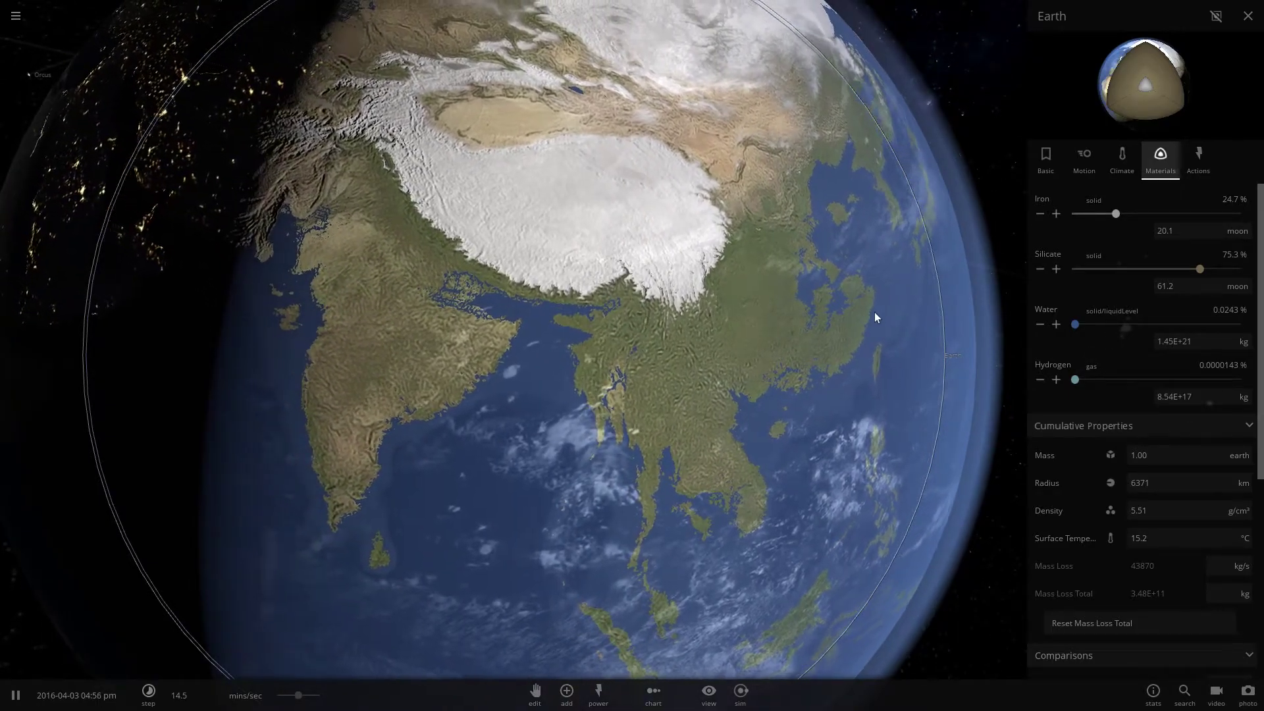
{"action": "left_click_drag", "start_coordinate": [555, 350], "coordinate": [648, 306]}
Pause the simulation and orbit past Scandinavia and Antarctica back to Australia
{"action": "key", "text": "space"}
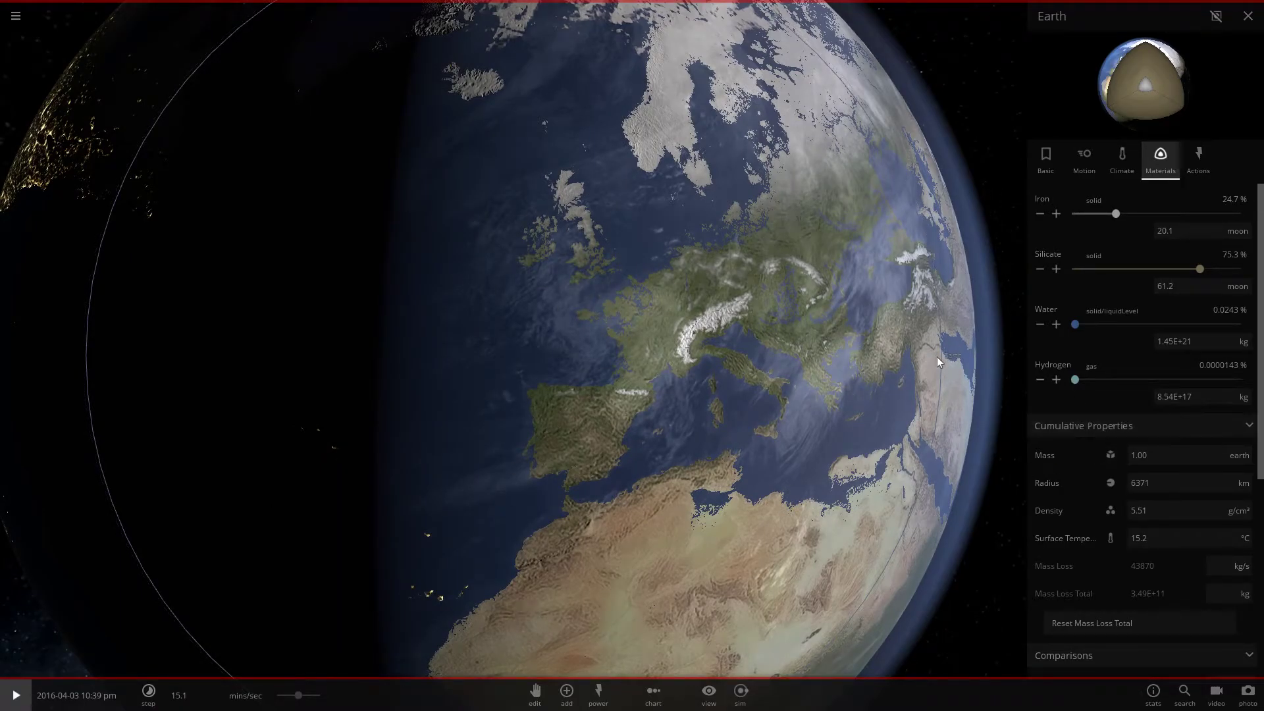
{"action": "left_click_drag", "start_coordinate": [938, 356], "coordinate": [686, 128]}
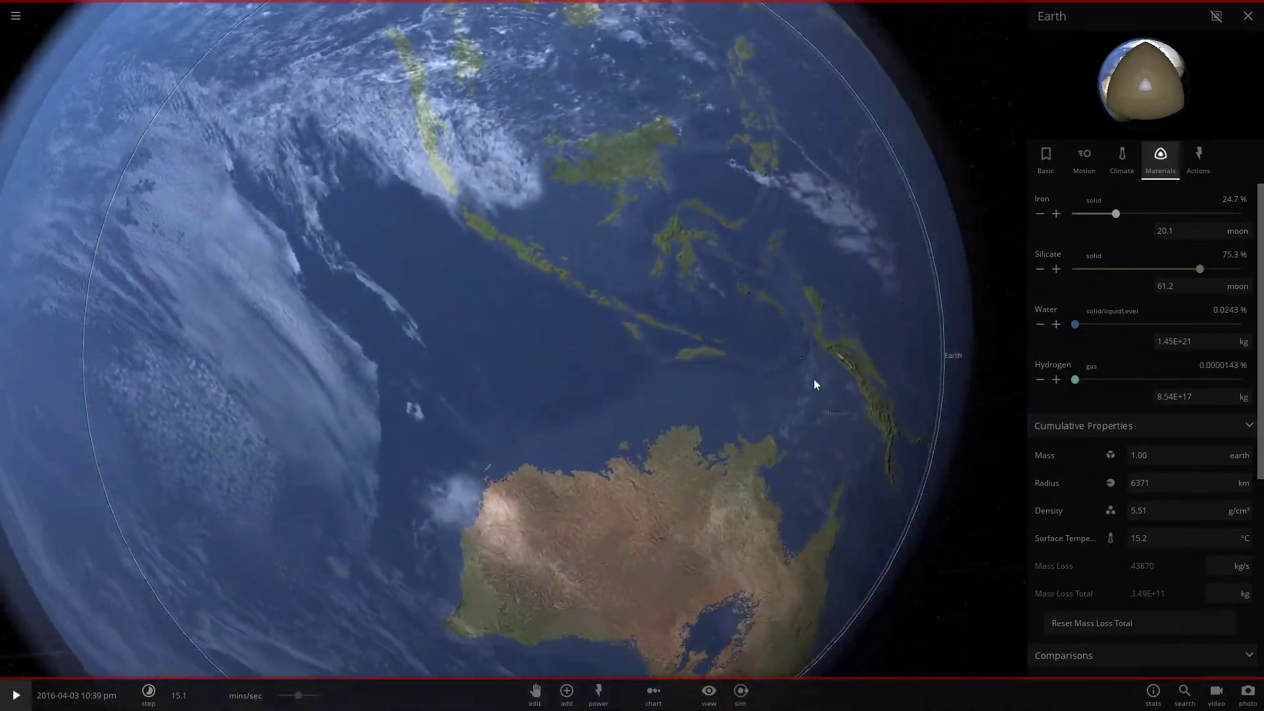
{"action": "left_click_drag", "start_coordinate": [814, 385], "coordinate": [610, 248]}
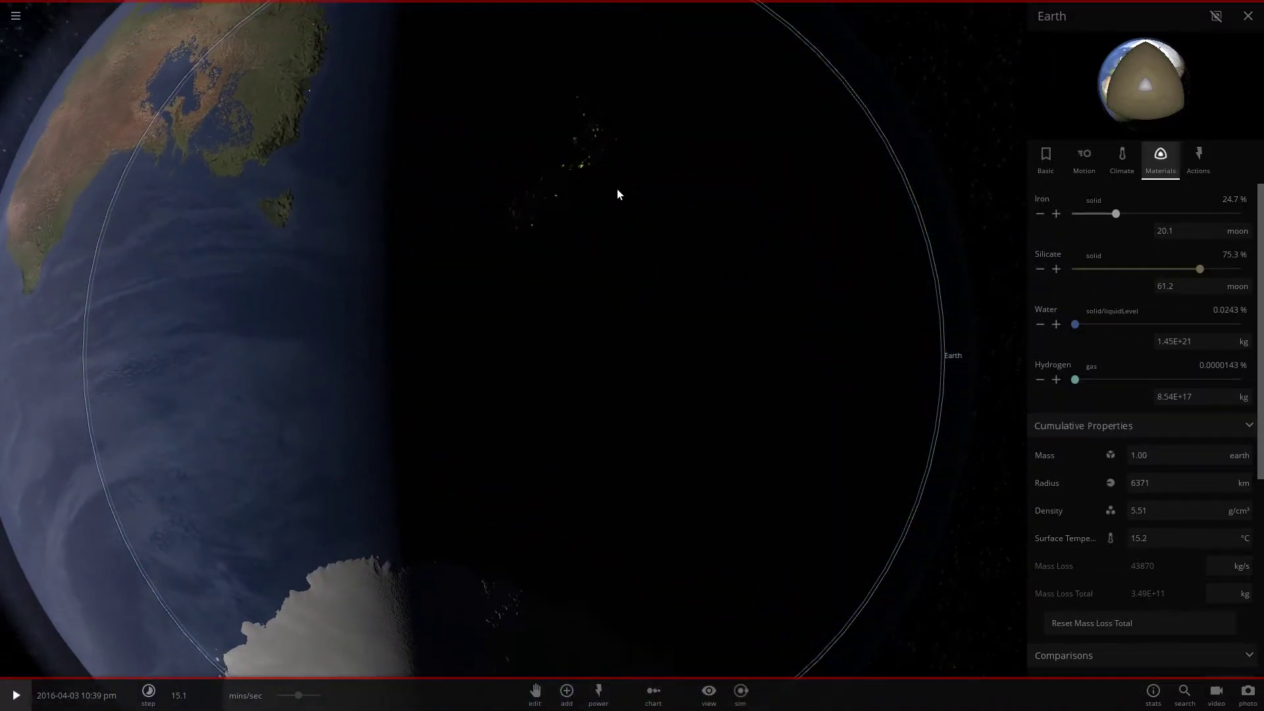
{"action": "left_click_drag", "start_coordinate": [618, 194], "coordinate": [804, 443]}
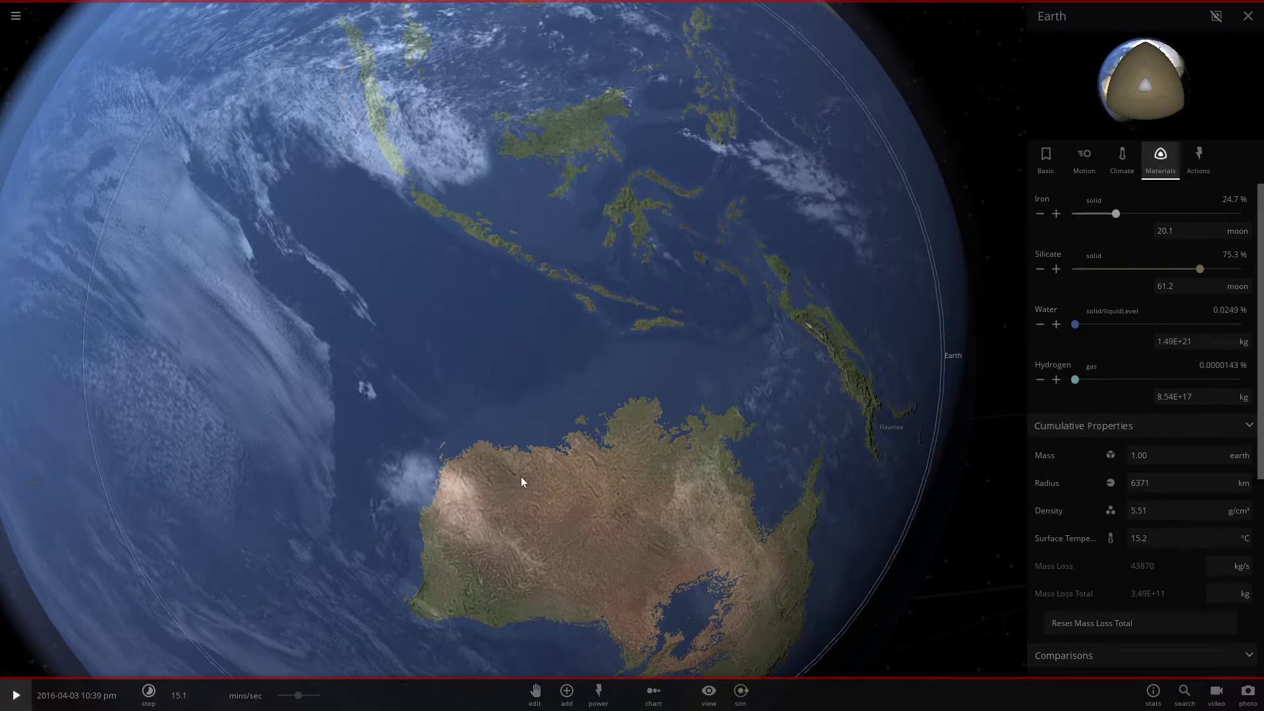
Centre Australia in view and briefly run, then pause, the simulation
{"action": "right_click_drag", "start_coordinate": [521, 478], "coordinate": [465, 434]}
{"action": "left_click", "coordinate": [9, 706]}
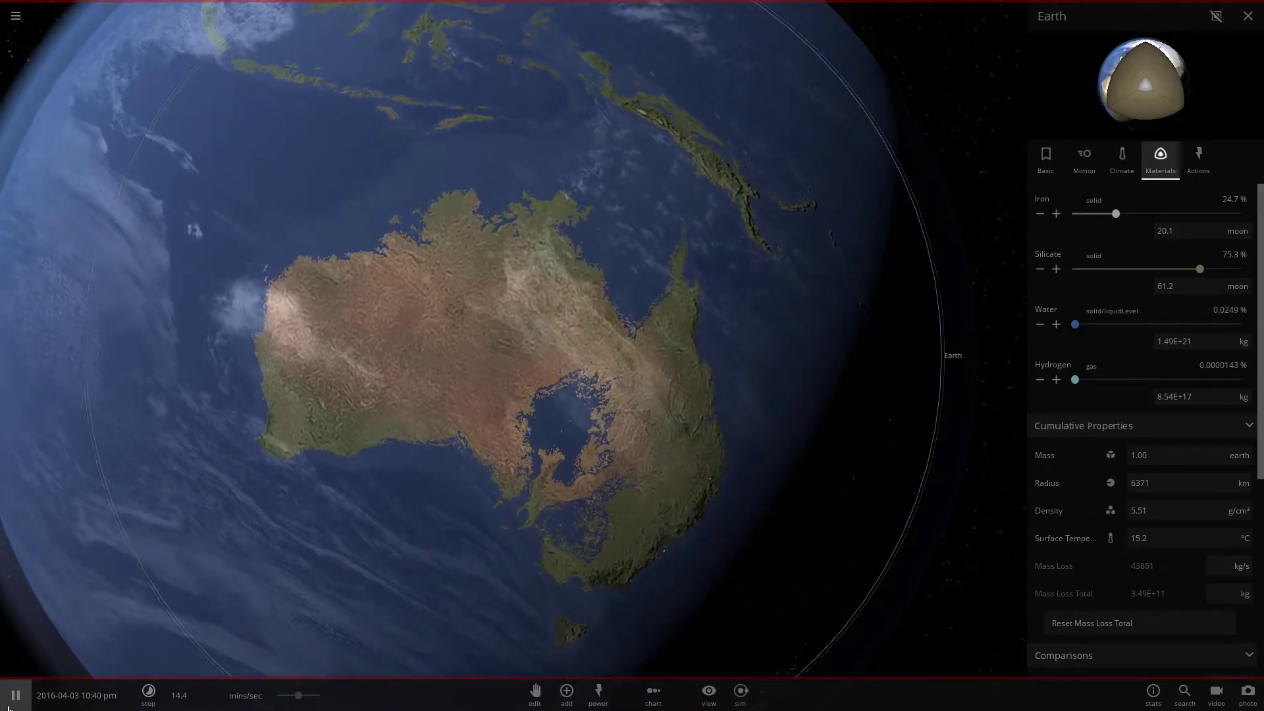
{"action": "left_click", "coordinate": [8, 709]}
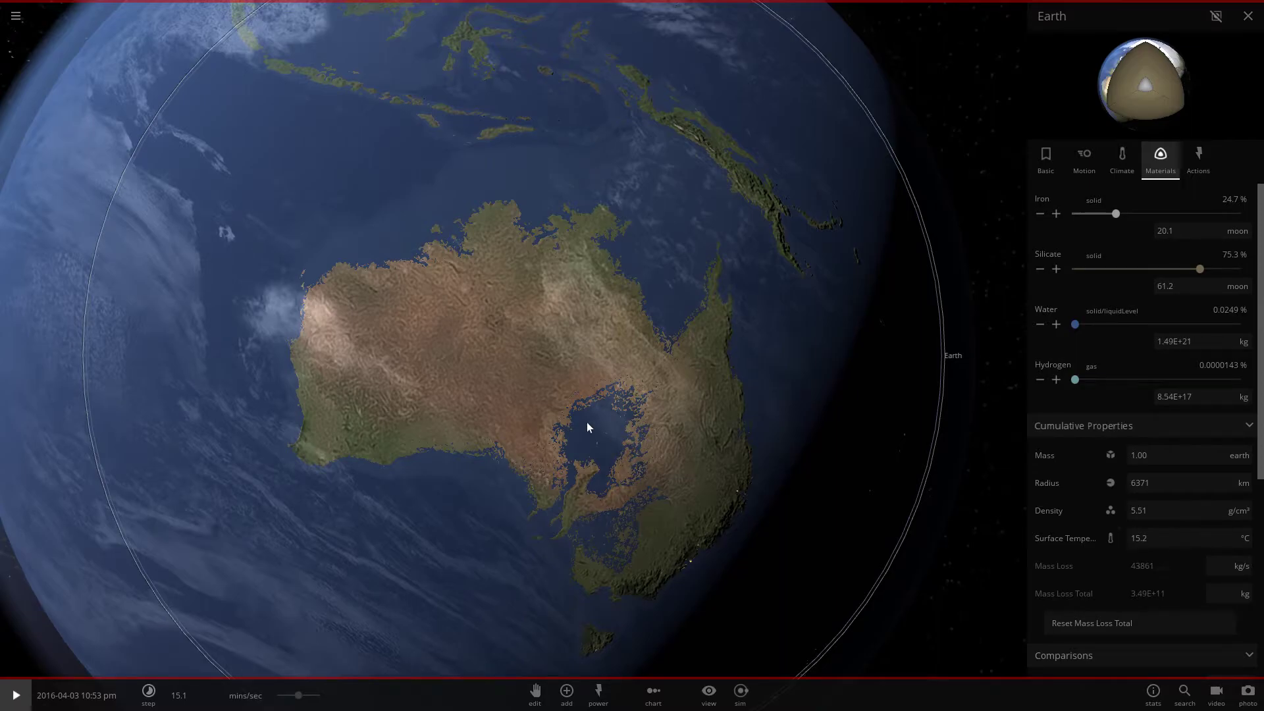
Orbit from Southeast Asia across Asia to Europe, Africa and the Middle East
{"action": "left_click_drag", "start_coordinate": [588, 428], "coordinate": [607, 574]}
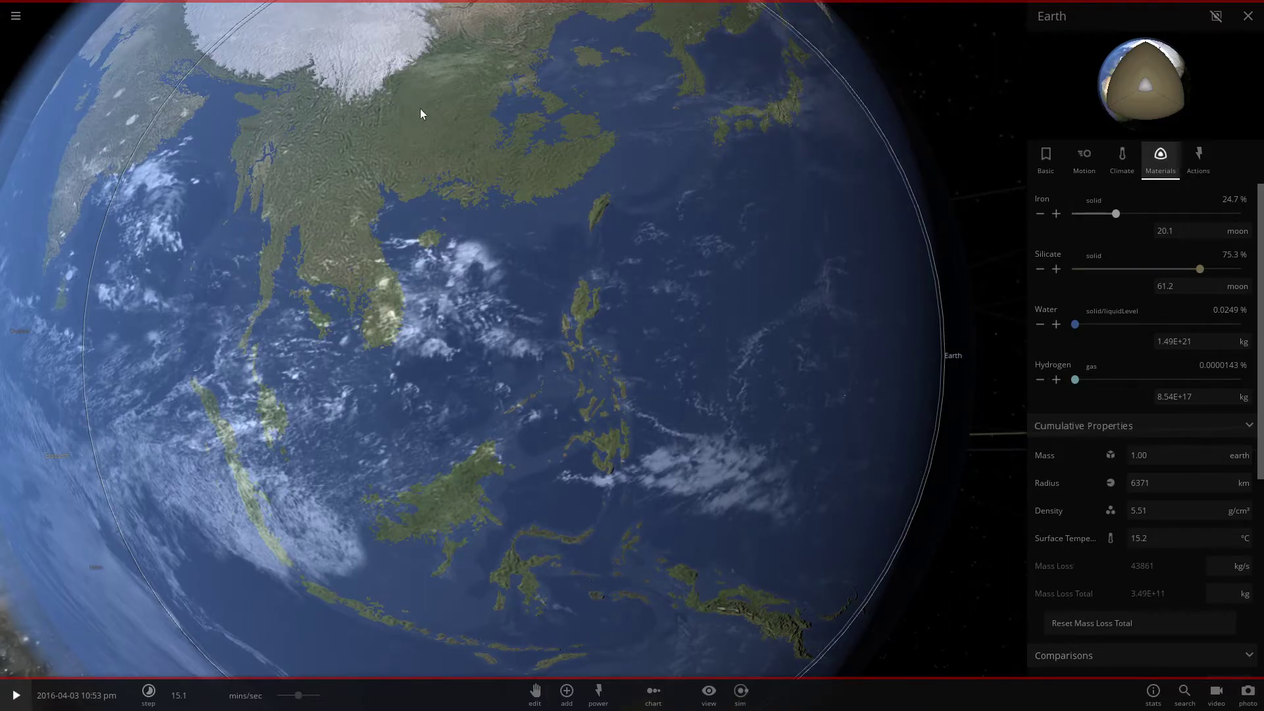
{"action": "left_click_drag", "start_coordinate": [422, 113], "coordinate": [720, 367]}
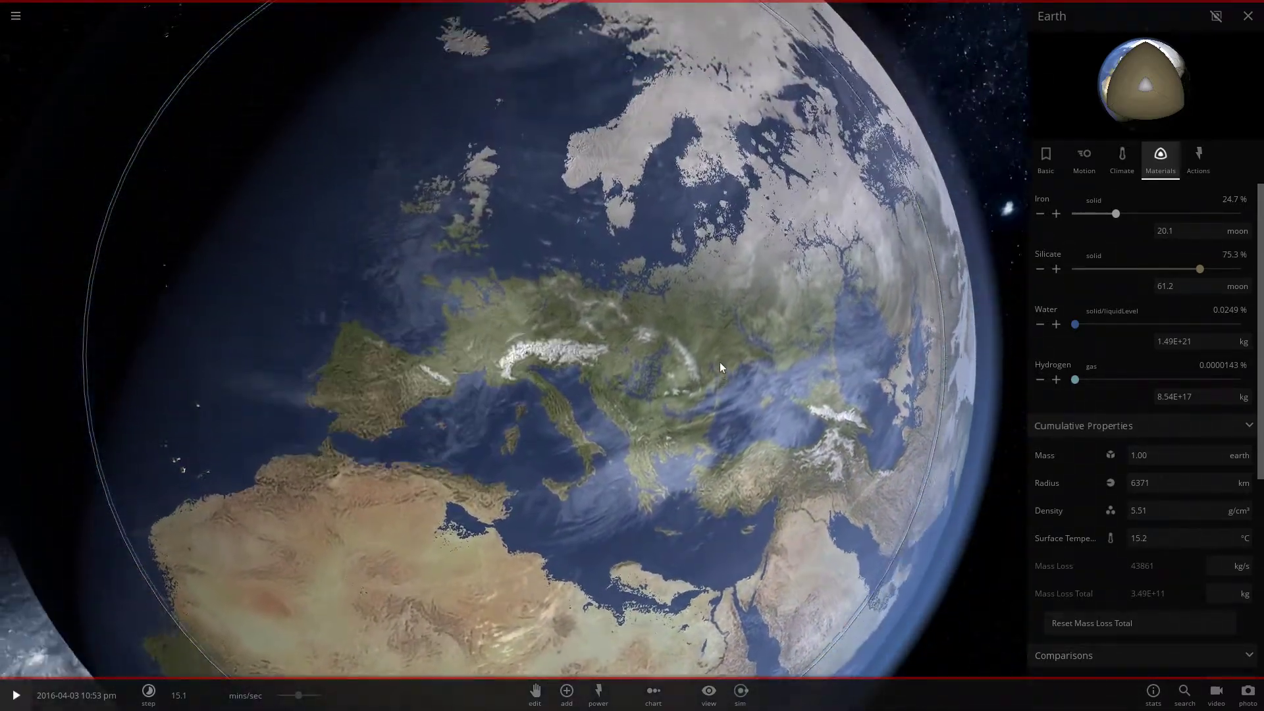
{"action": "left_click_drag", "start_coordinate": [610, 321], "coordinate": [537, 271]}
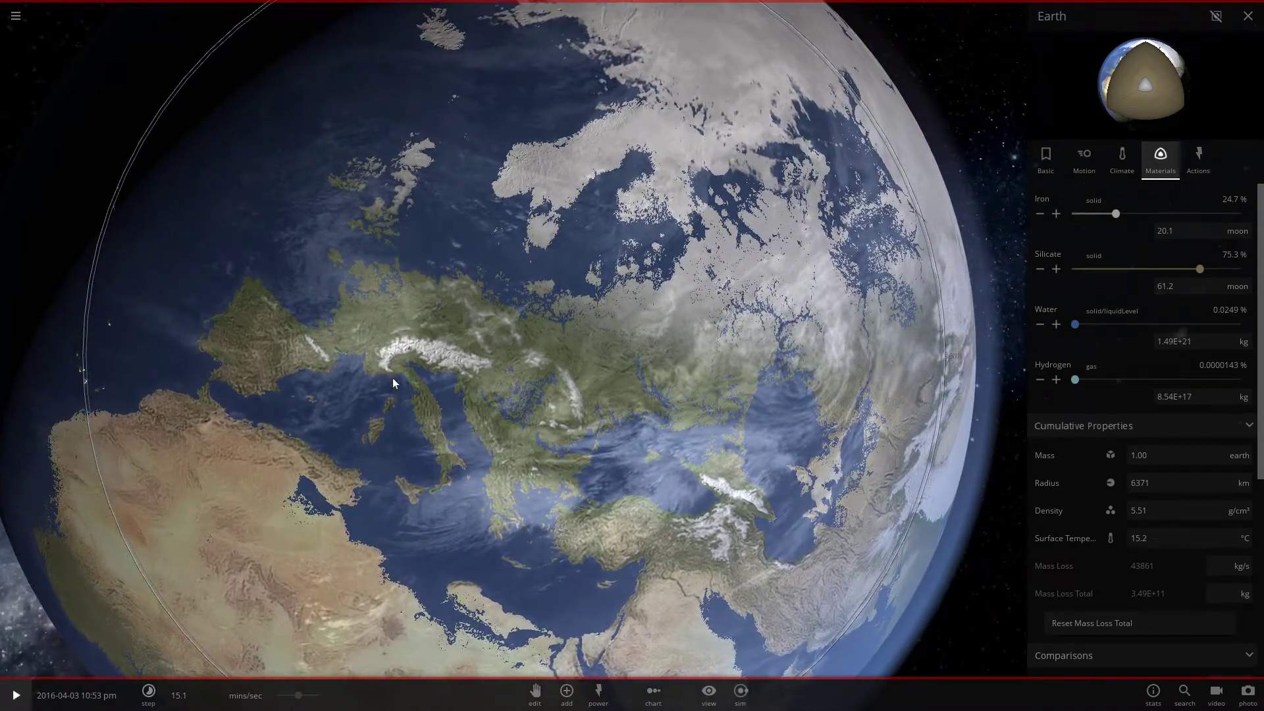
{"action": "left_click_drag", "start_coordinate": [624, 511], "coordinate": [588, 197]}
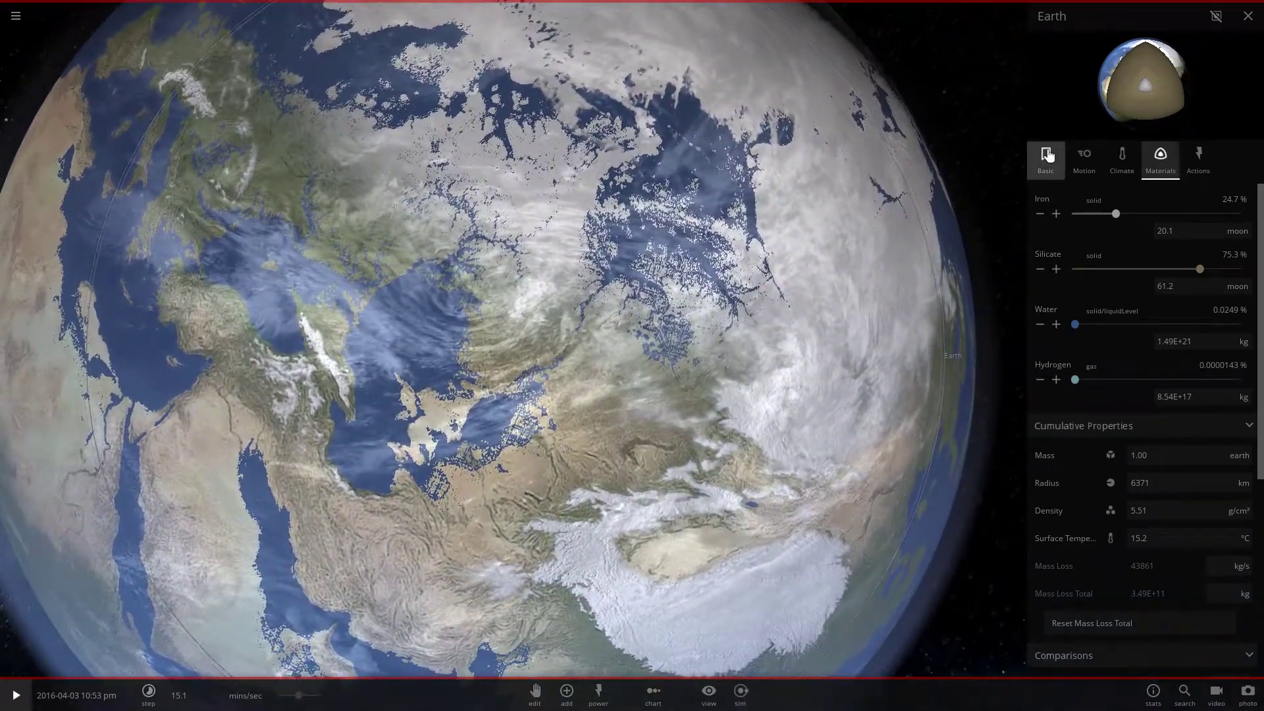
Set Earth's surface temperature to 26 °C in the Basic tab, then orbit over the Arctic and southern ocean
{"action": "left_click", "coordinate": [1048, 156]}
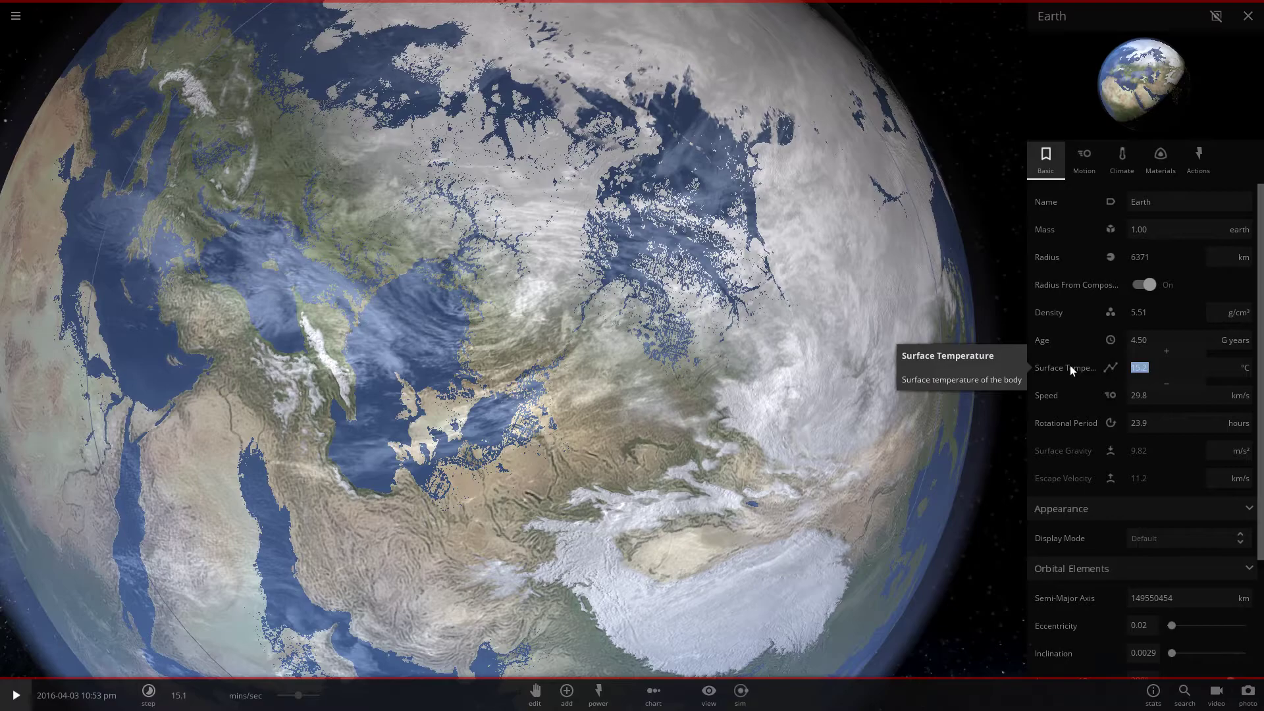
{"action": "type", "text": "256"}
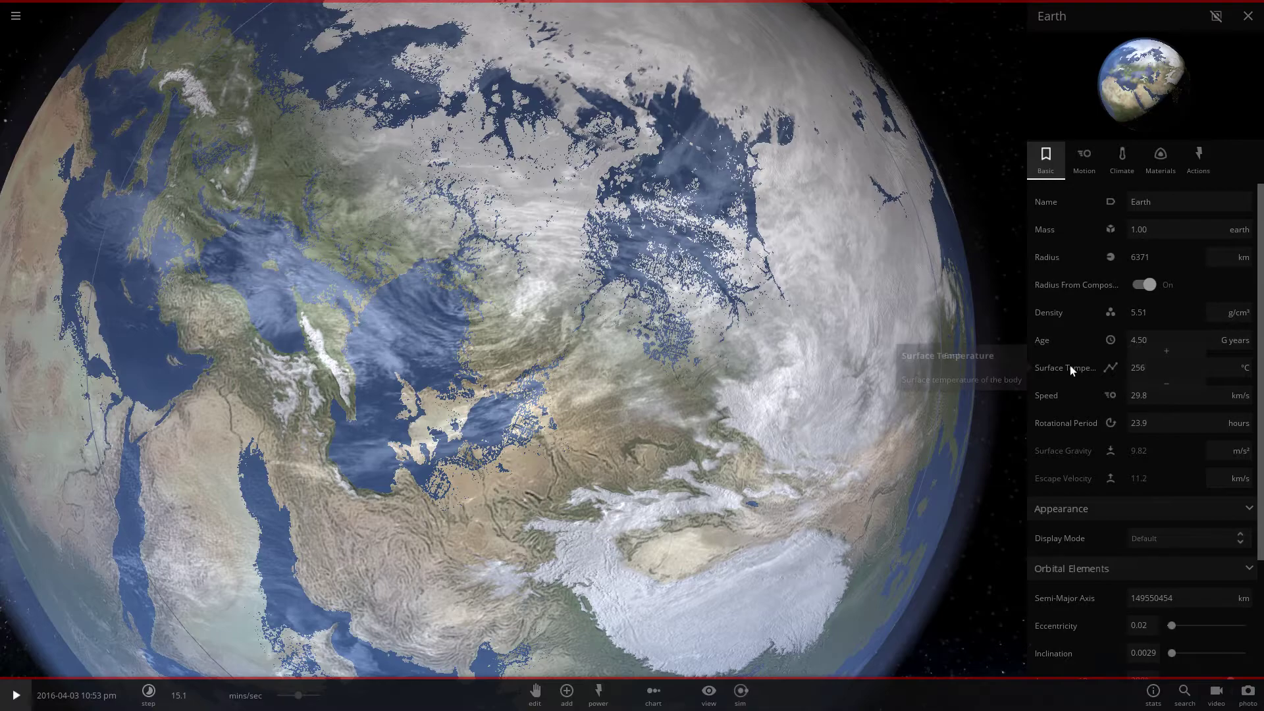
{"action": "key", "text": "BackSpace"}
{"action": "key", "text": "BackSpace"}
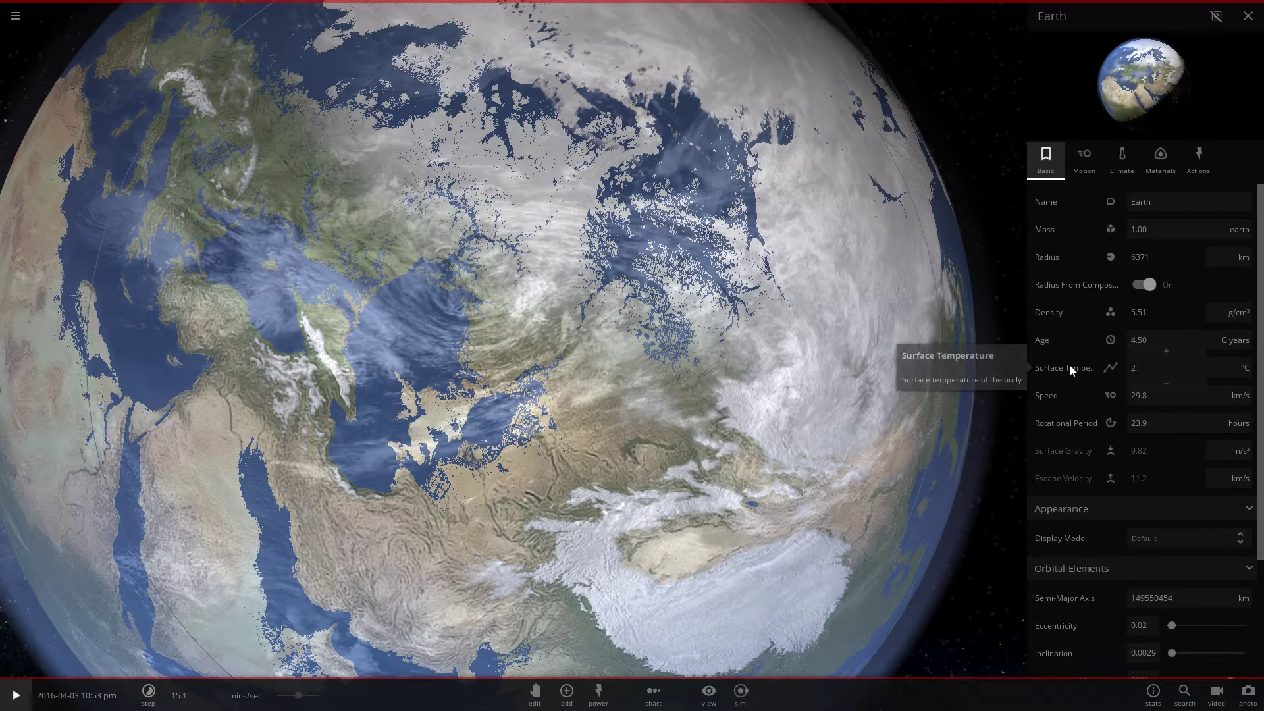
{"action": "type", "text": "6"}
{"action": "key", "text": "Return"}
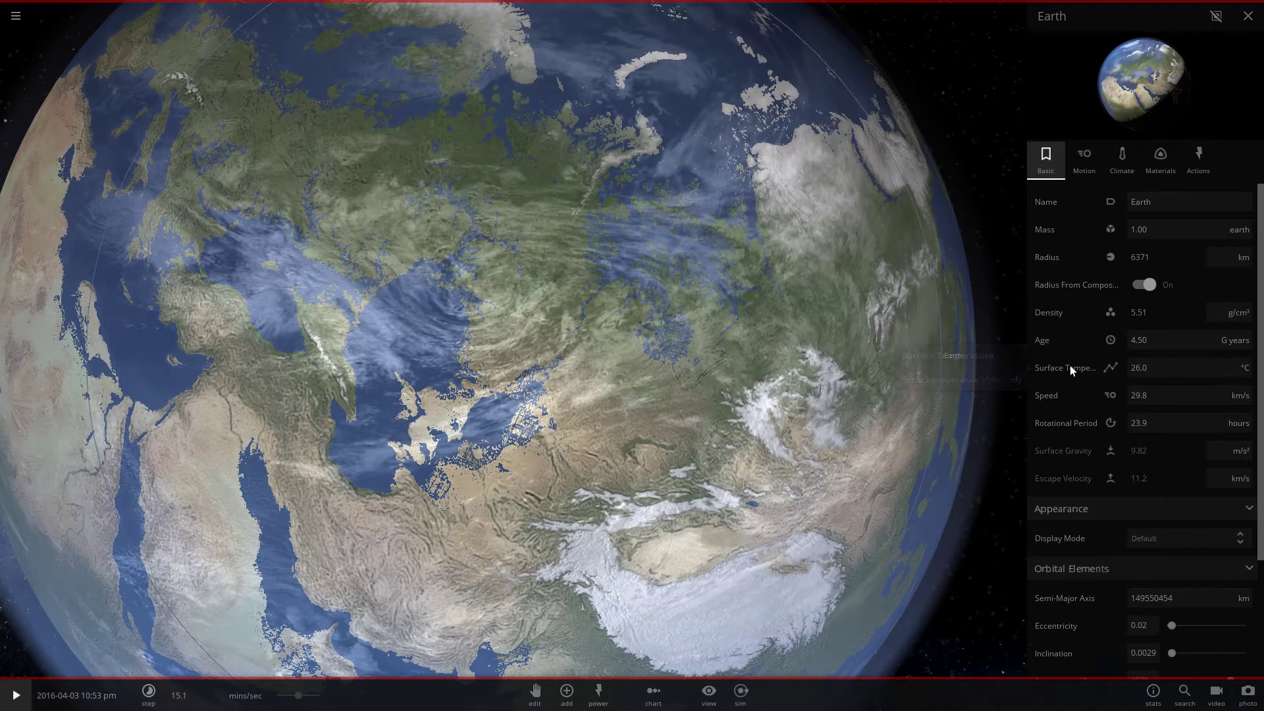
{"action": "left_click_drag", "start_coordinate": [513, 284], "coordinate": [575, 209]}
{"action": "mouse_move", "coordinate": [627, 311]}
{"action": "left_mouse_down"}
{"action": "mouse_move", "coordinate": [645, 157]}
{"action": "mouse_move", "coordinate": [773, 123]}
{"action": "mouse_move", "coordinate": [405, 106]}
{"action": "mouse_move", "coordinate": [352, 263]}
{"action": "mouse_move", "coordinate": [338, 251]}
{"action": "mouse_move", "coordinate": [399, 362]}
{"action": "mouse_move", "coordinate": [416, 320]}
{"action": "mouse_move", "coordinate": [705, 553]}
{"action": "mouse_move", "coordinate": [841, 553]}
{"action": "mouse_move", "coordinate": [637, 327]}
{"action": "left_mouse_up"}
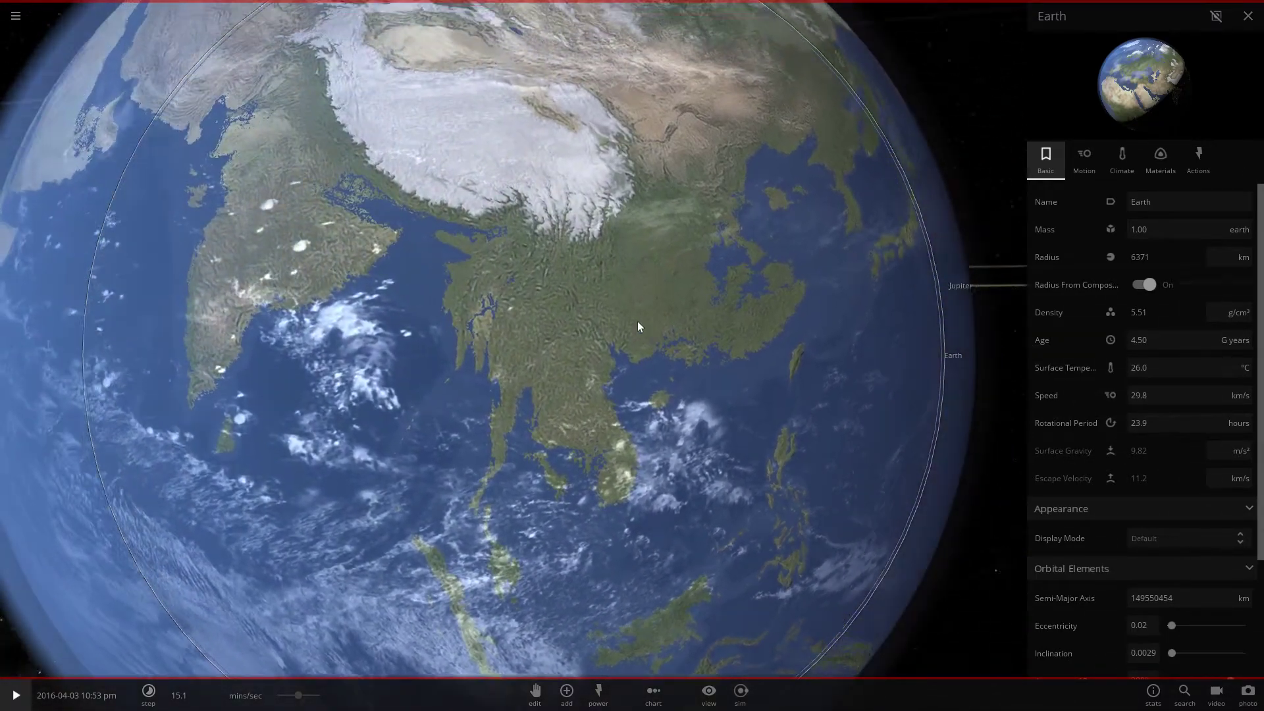
Resume the simulation and orbit from China to northern Eurasia
{"action": "left_click", "coordinate": [16, 695]}
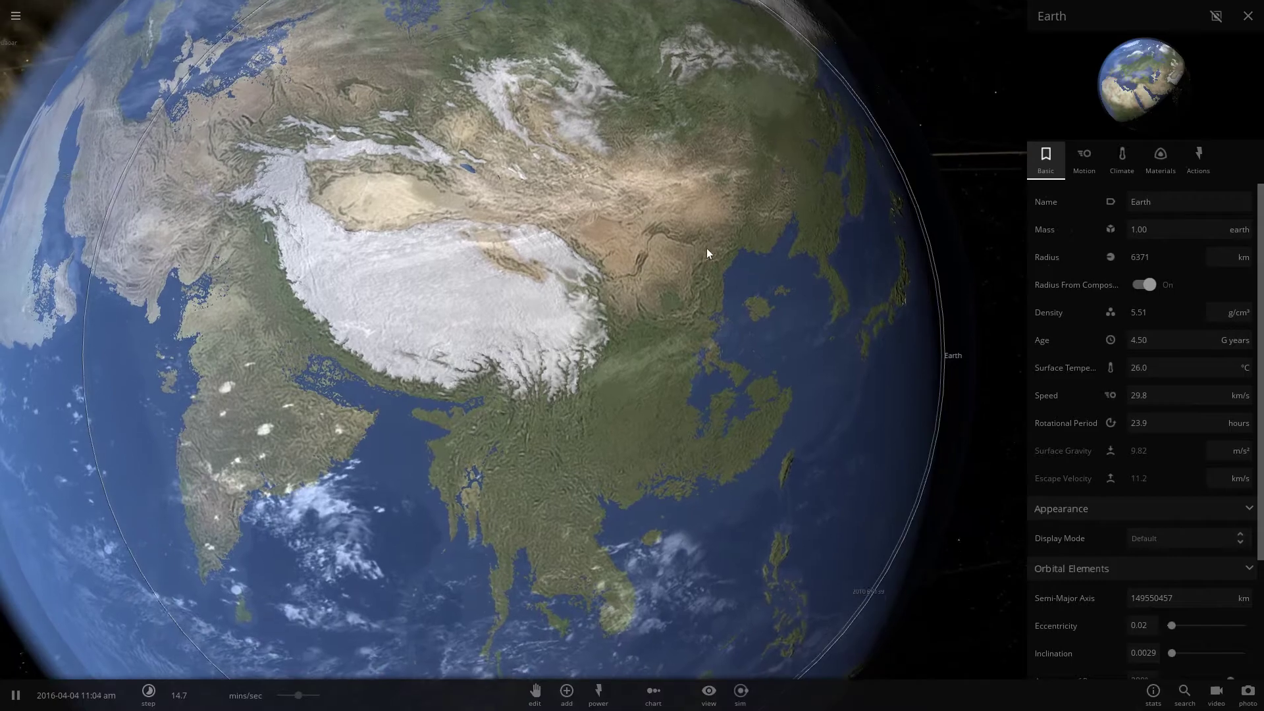
{"action": "left_click_drag", "start_coordinate": [706, 248], "coordinate": [768, 437]}
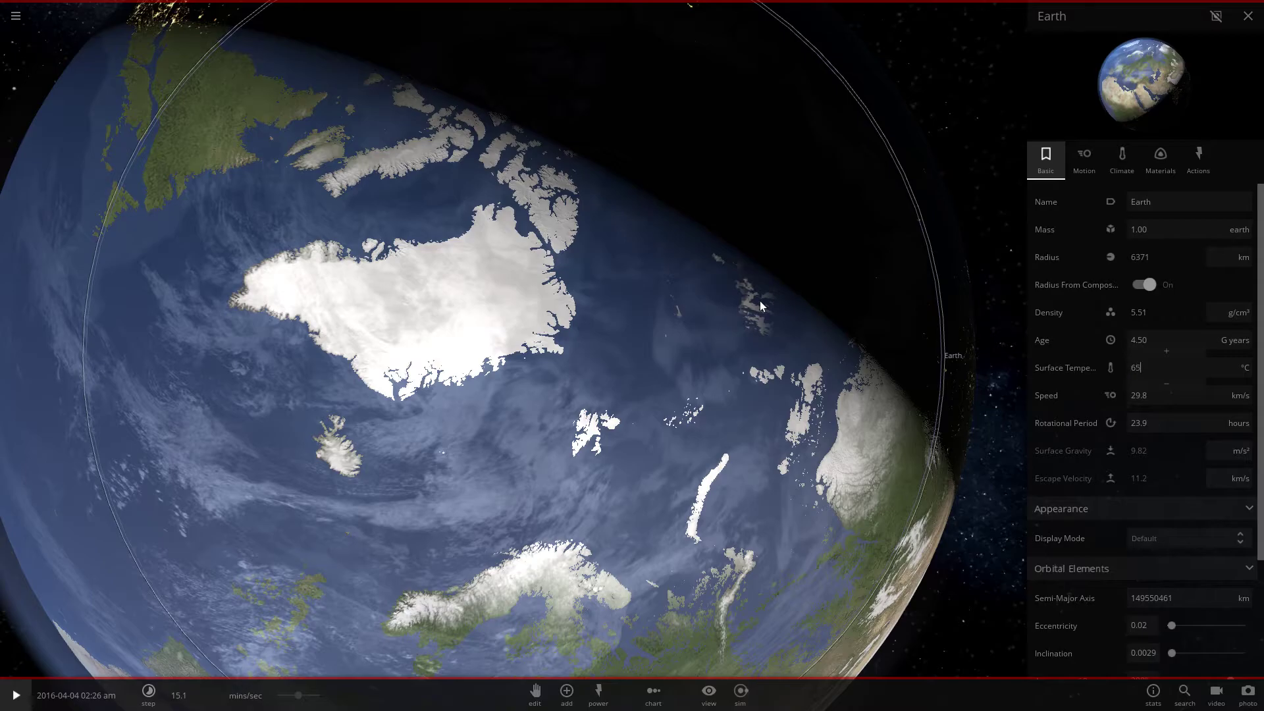
Commit 65 °C surface temperature, resume the simulation, and orbit toward Central Asia
{"action": "key", "text": "Return"}
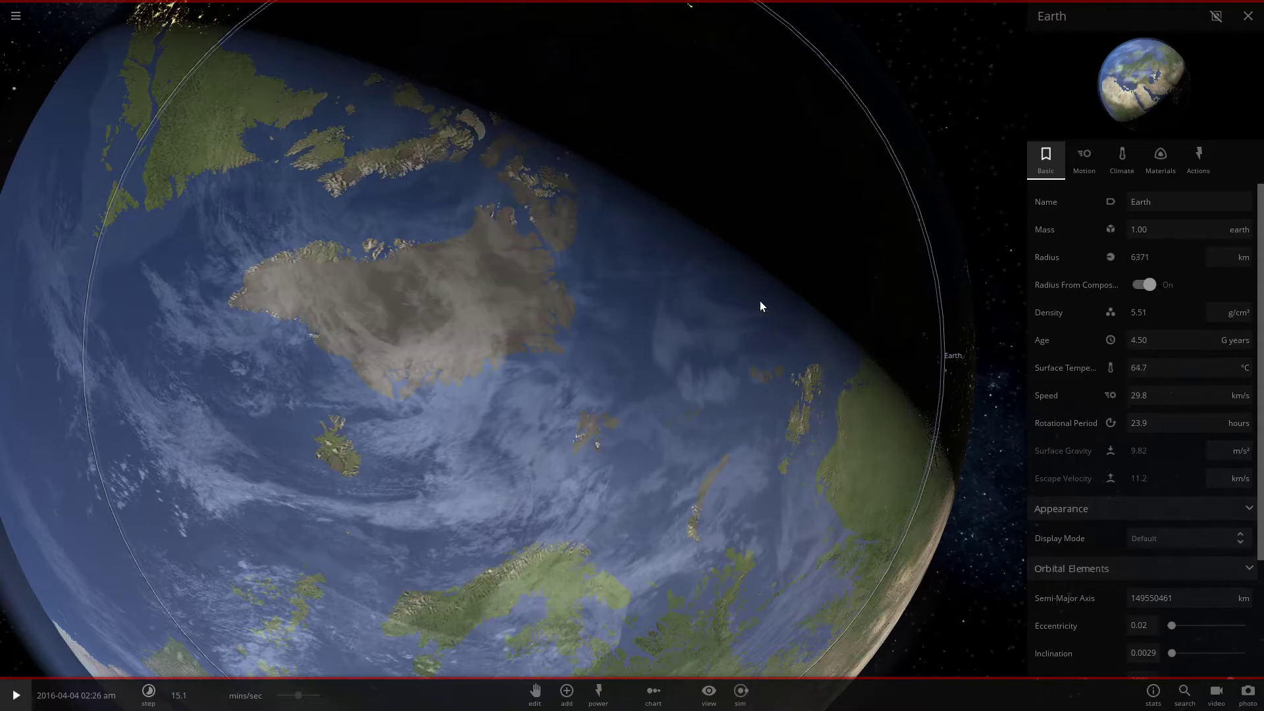
{"action": "key", "text": "space"}
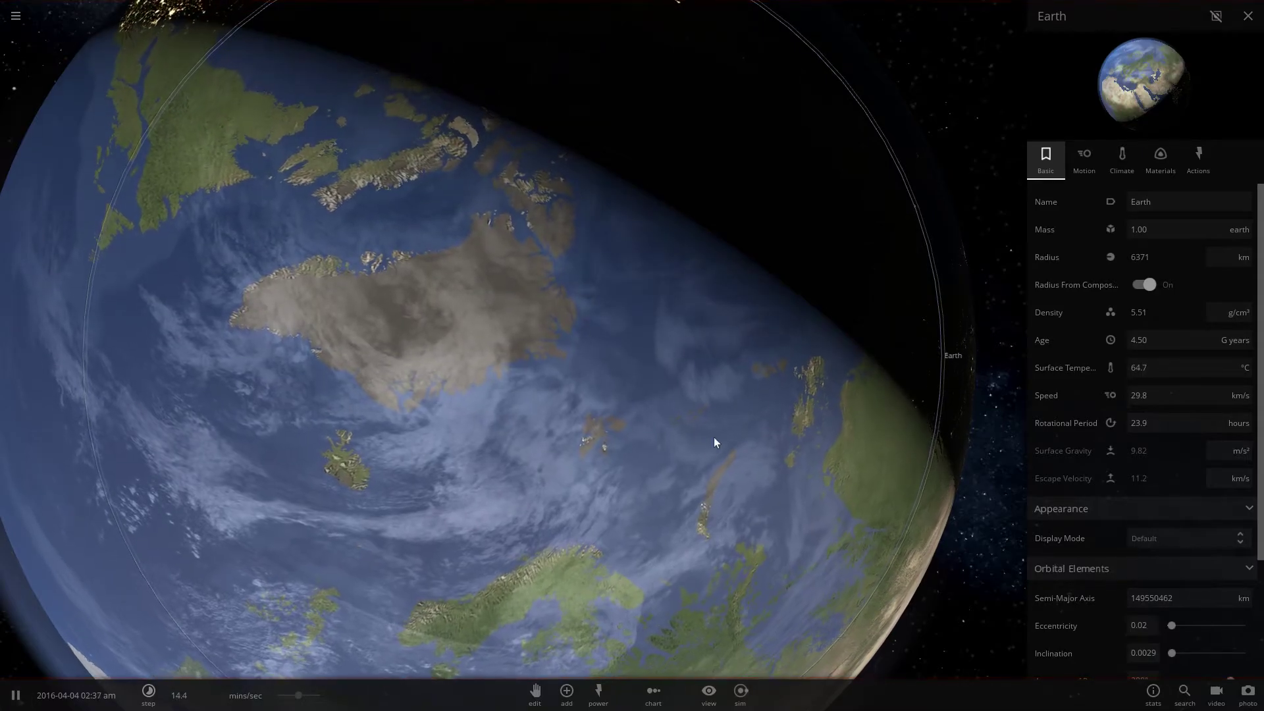
{"action": "left_click_drag", "start_coordinate": [714, 437], "coordinate": [761, 326]}
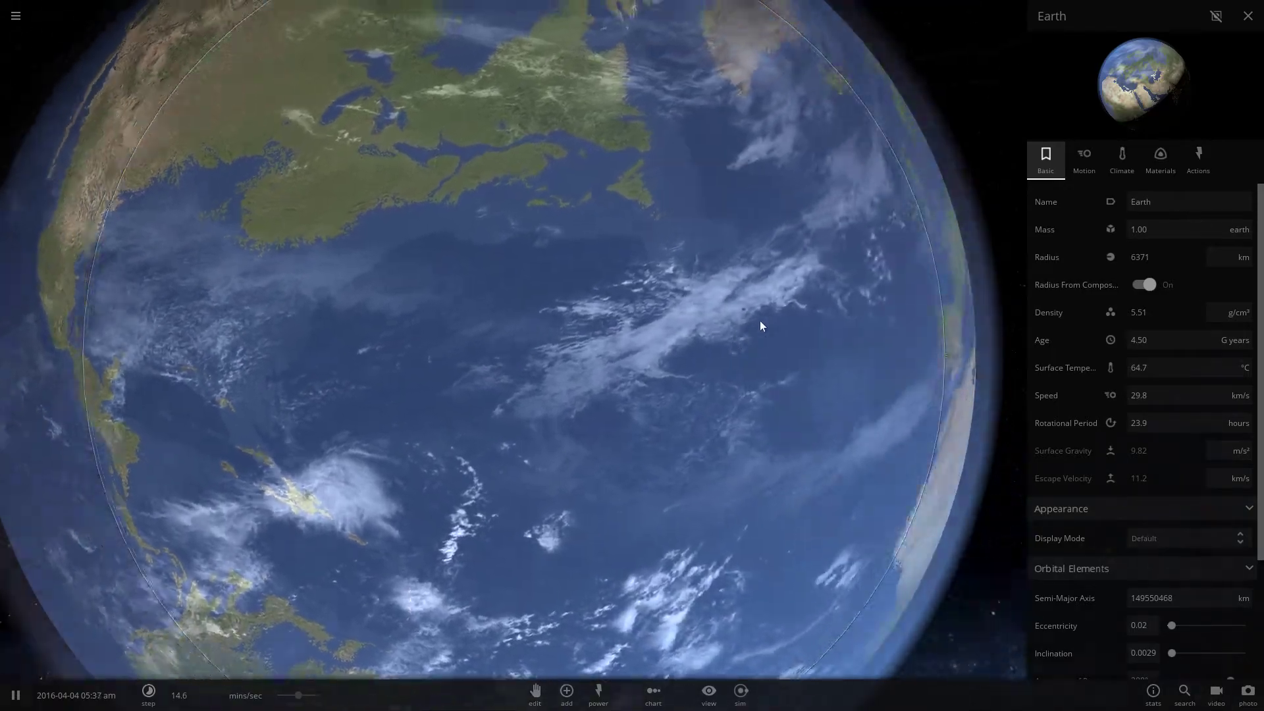
Set Earth's surface temperature to 84.7 °C
{"action": "left_click", "coordinate": [1153, 366]}
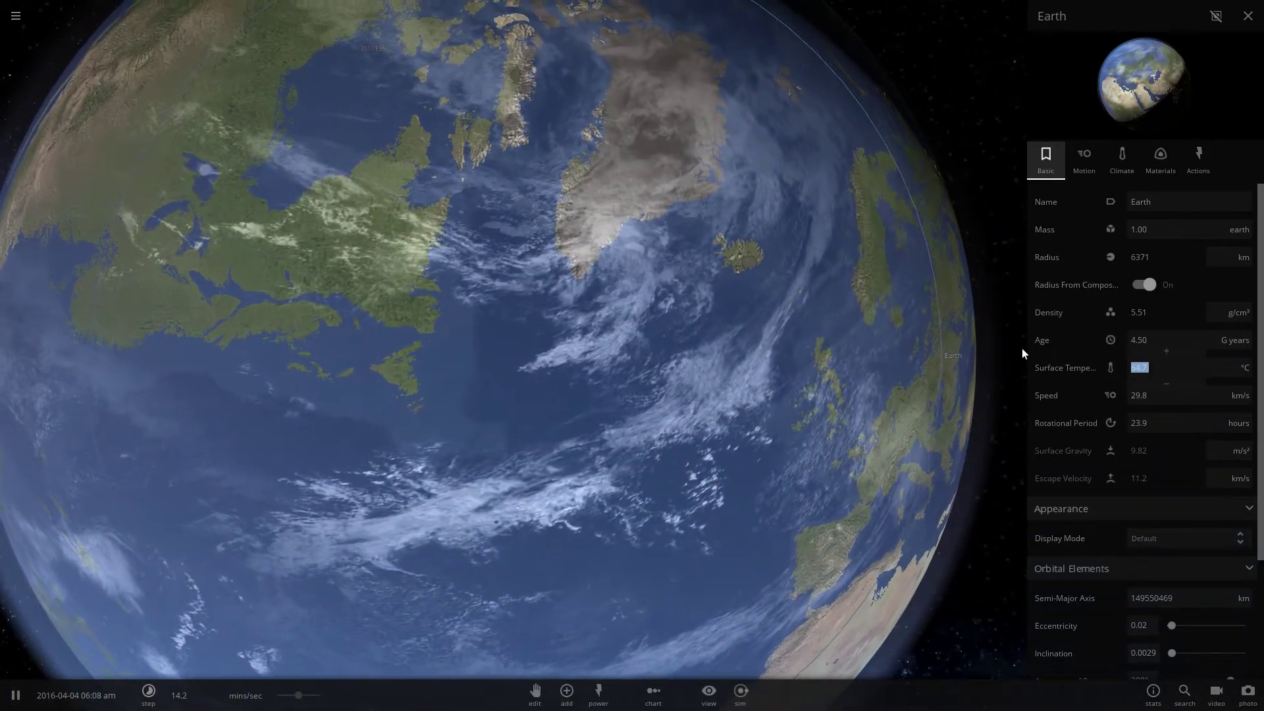
{"action": "type", "text": "8"}
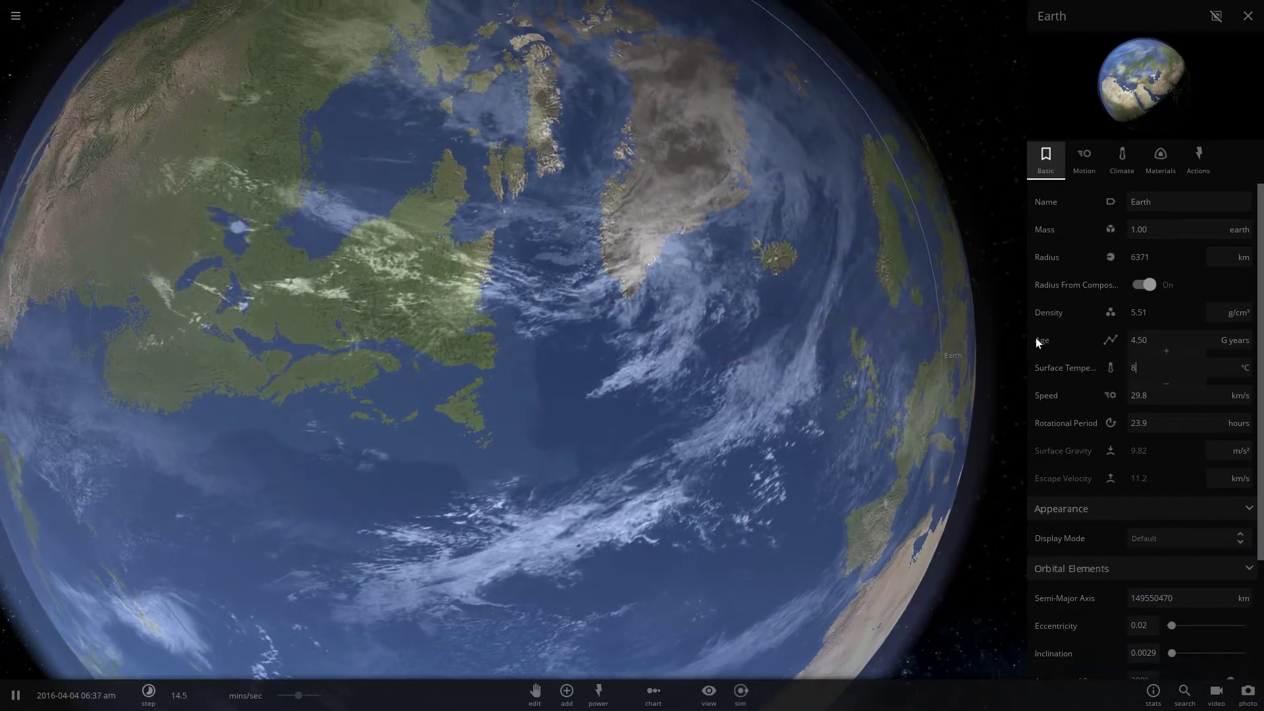
{"action": "type", "text": "4.7"}
{"action": "key", "text": "Return"}
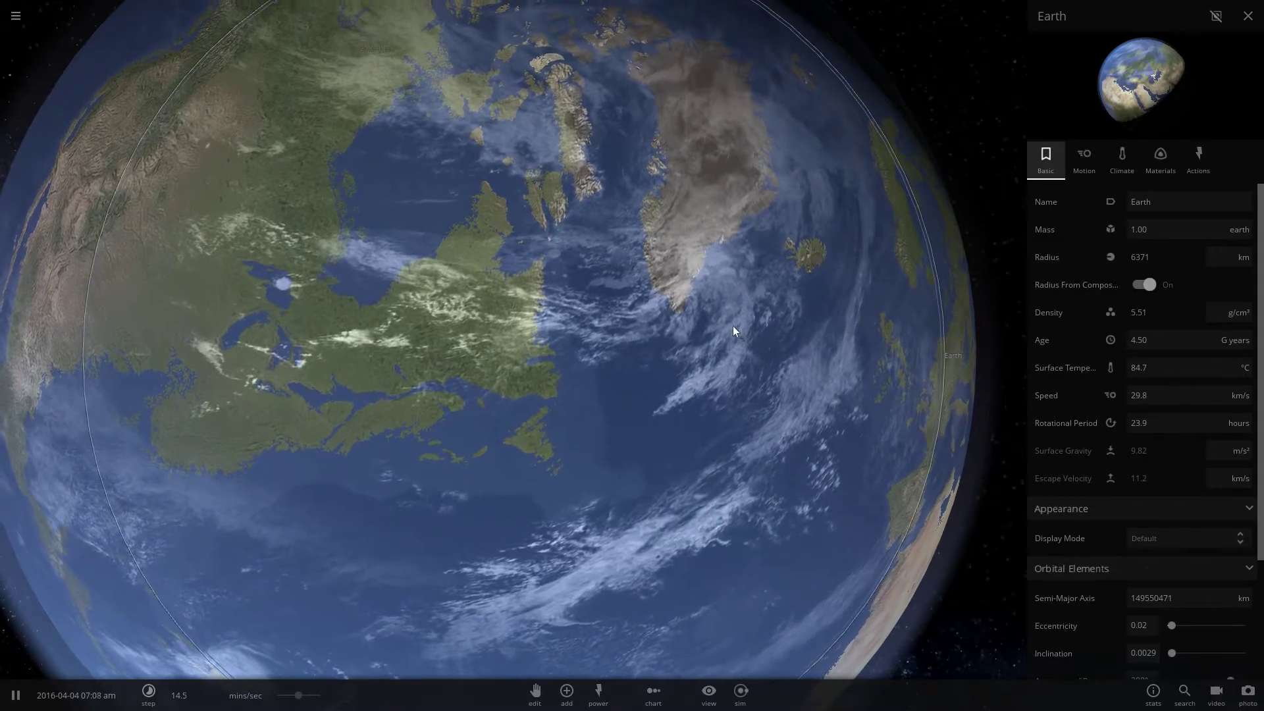
{"action": "scroll", "coordinate": [733, 326], "scroll_direction": "down", "scroll_amount": 10}
{"action": "scroll", "coordinate": [731, 333], "scroll_direction": "up", "scroll_amount": 10}
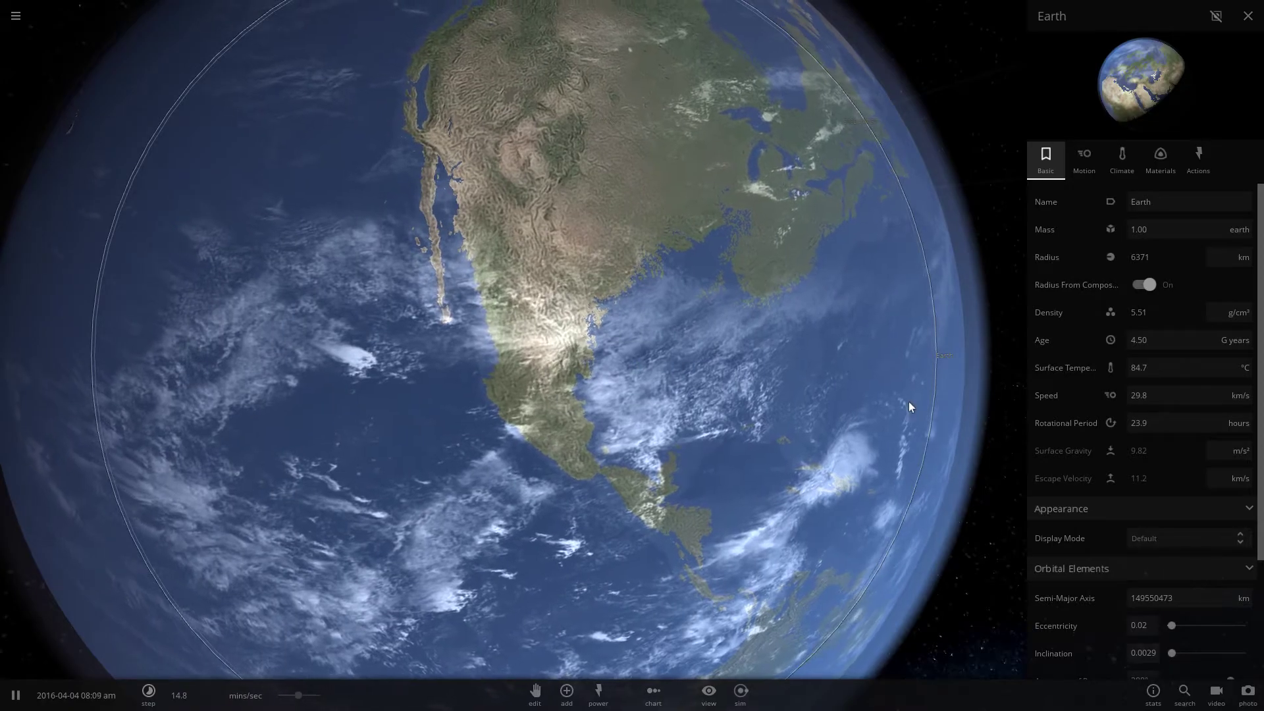
Raise the surface temperature to 125 °C, speed up time, and orbit toward the Indian Ocean
{"action": "left_click", "coordinate": [1142, 367]}
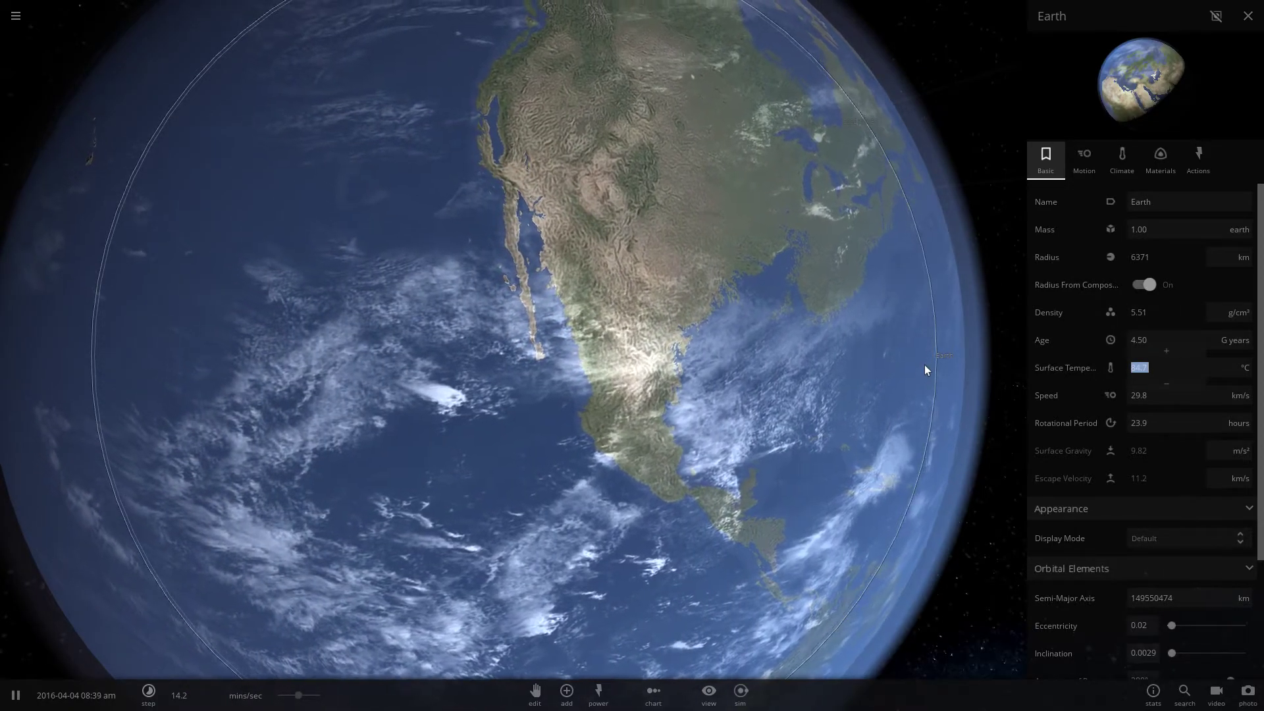
{"action": "type", "text": "125"}
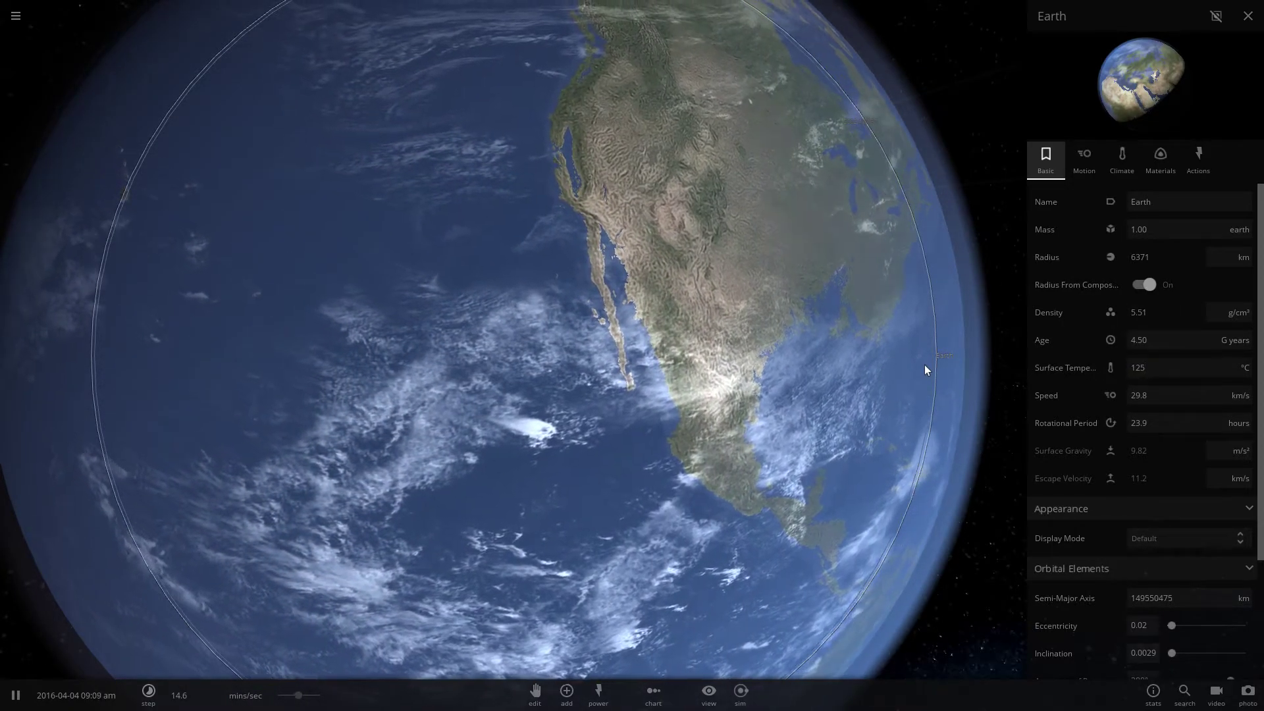
{"action": "key", "text": "Return"}
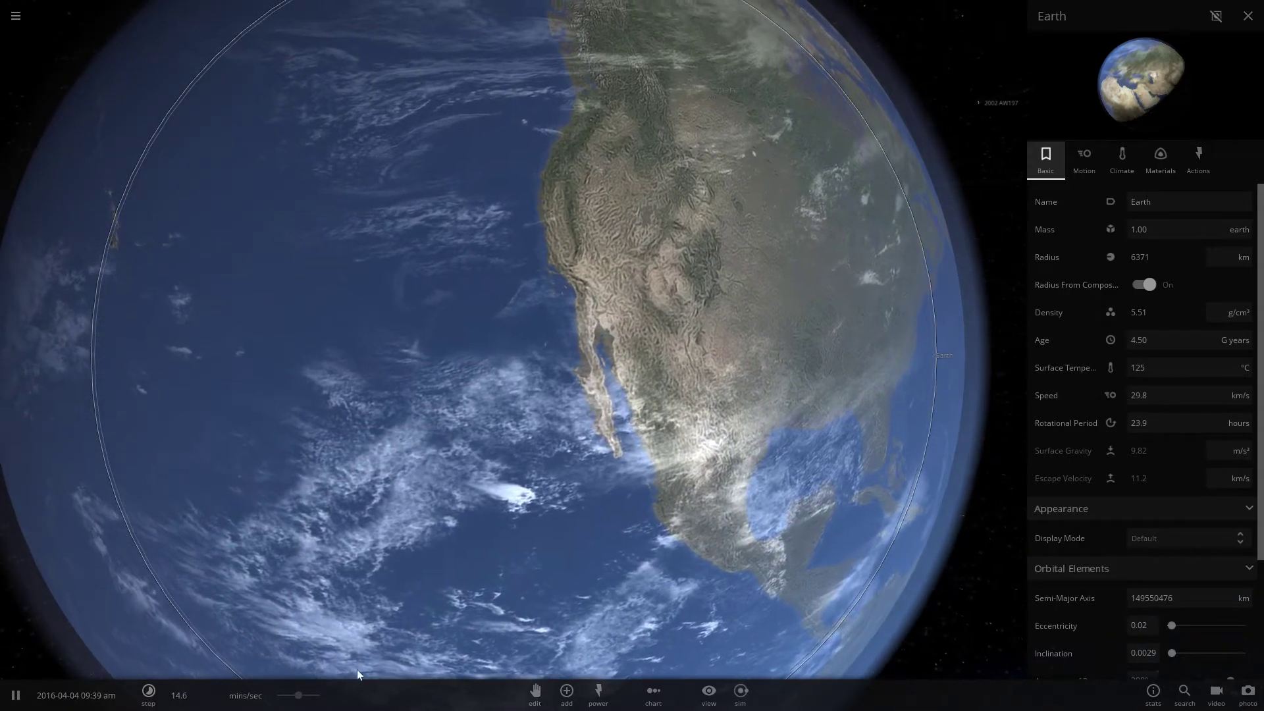
{"action": "left_click_drag", "start_coordinate": [298, 696], "coordinate": [611, 660]}
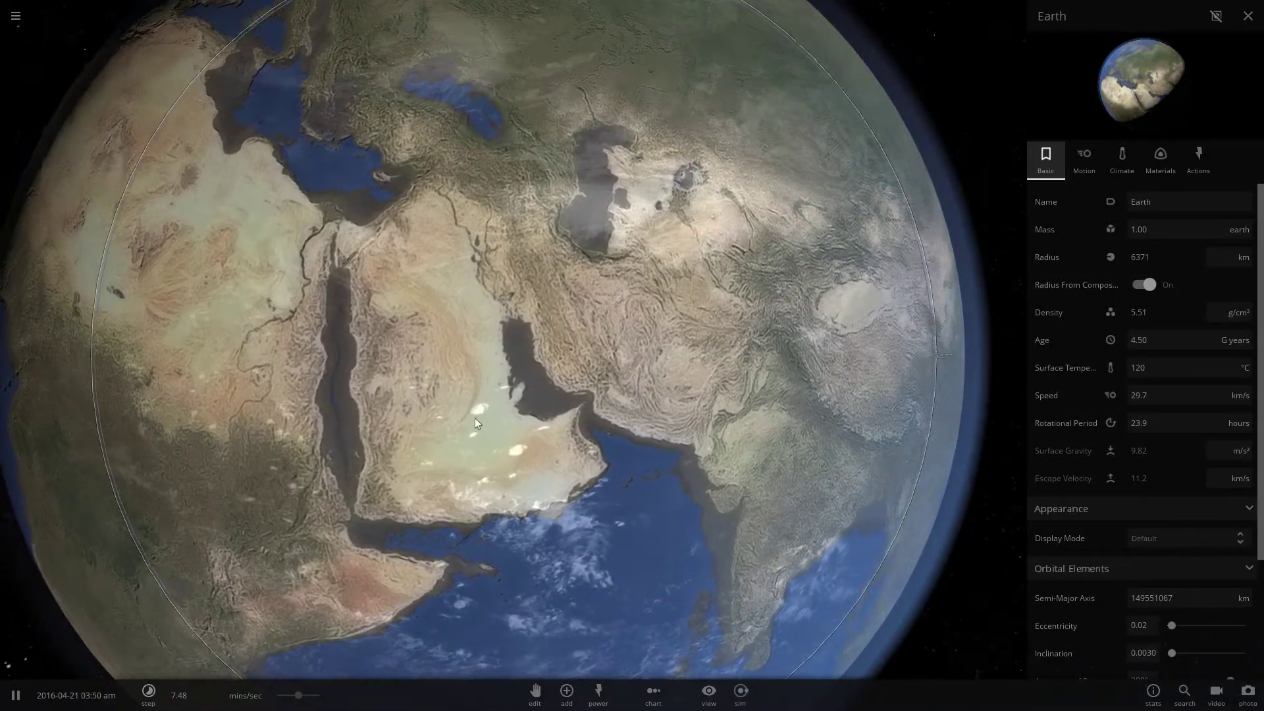
{"action": "left_click_drag", "start_coordinate": [476, 420], "coordinate": [473, 243]}
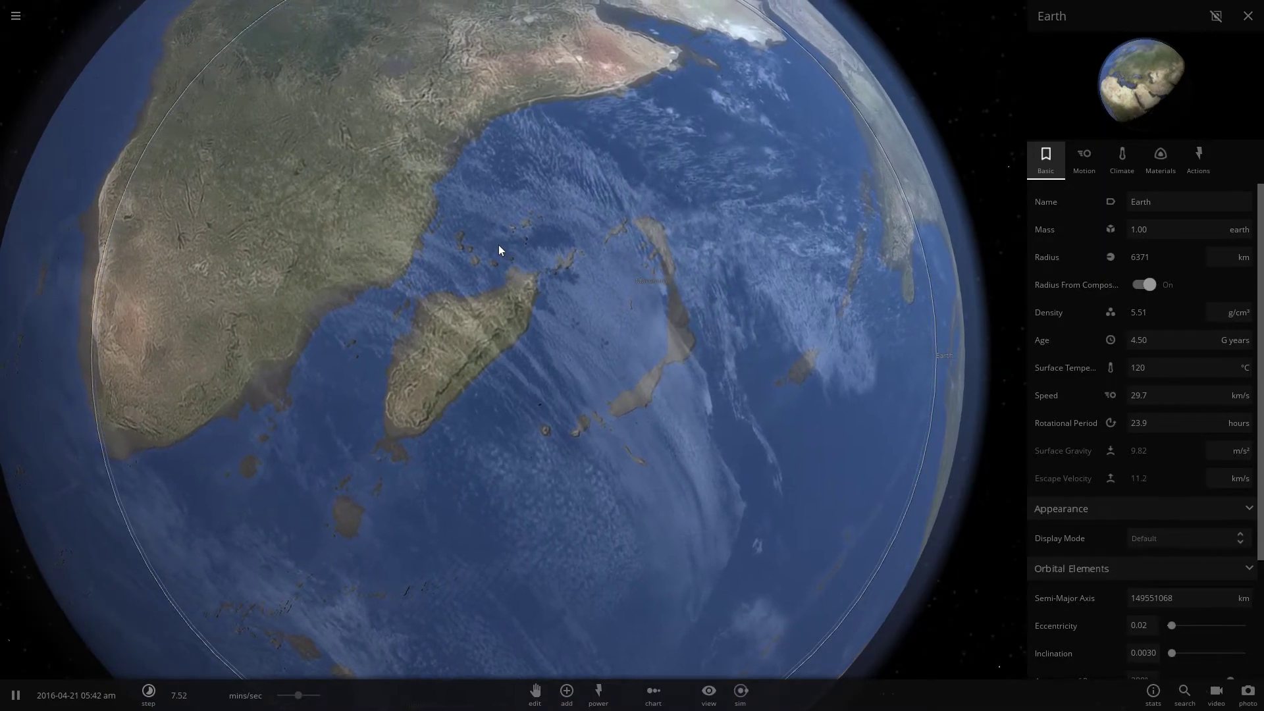
Heat Earth's surface to 1200 °C so it glows molten
{"action": "left_click", "coordinate": [1236, 366]}
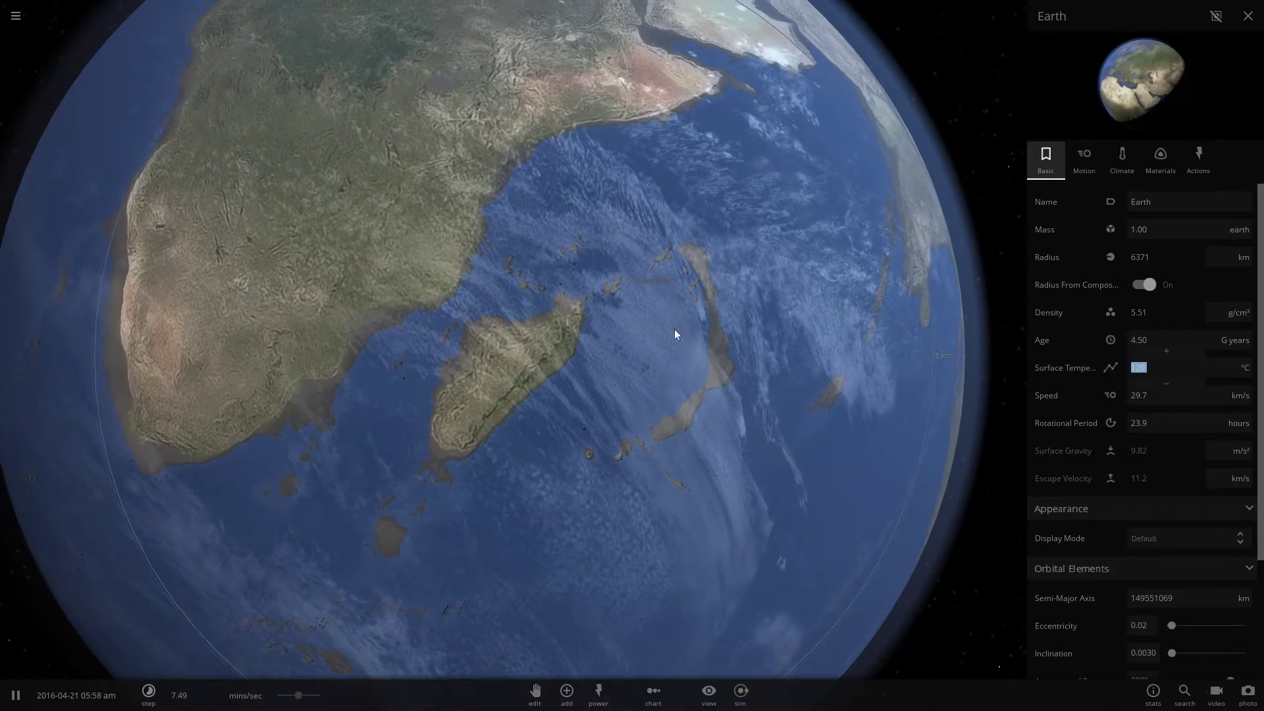
{"action": "type", "text": "1200"}
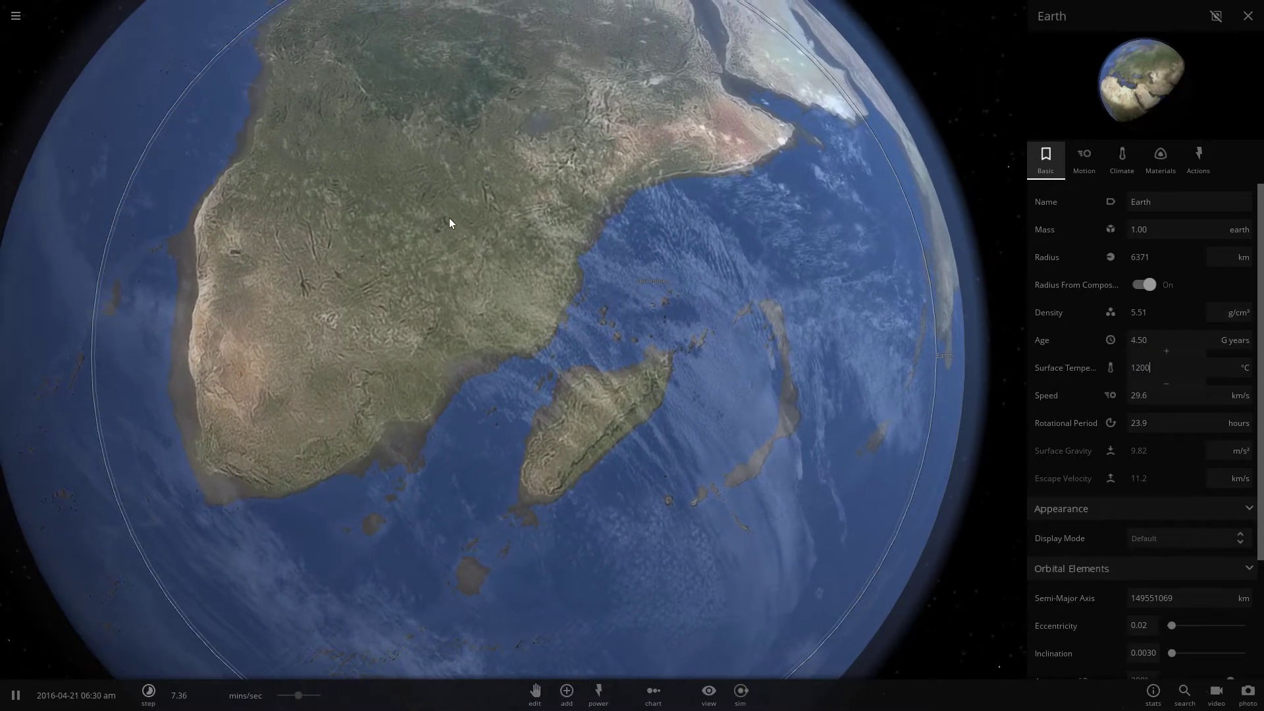
{"action": "key", "text": "Return"}
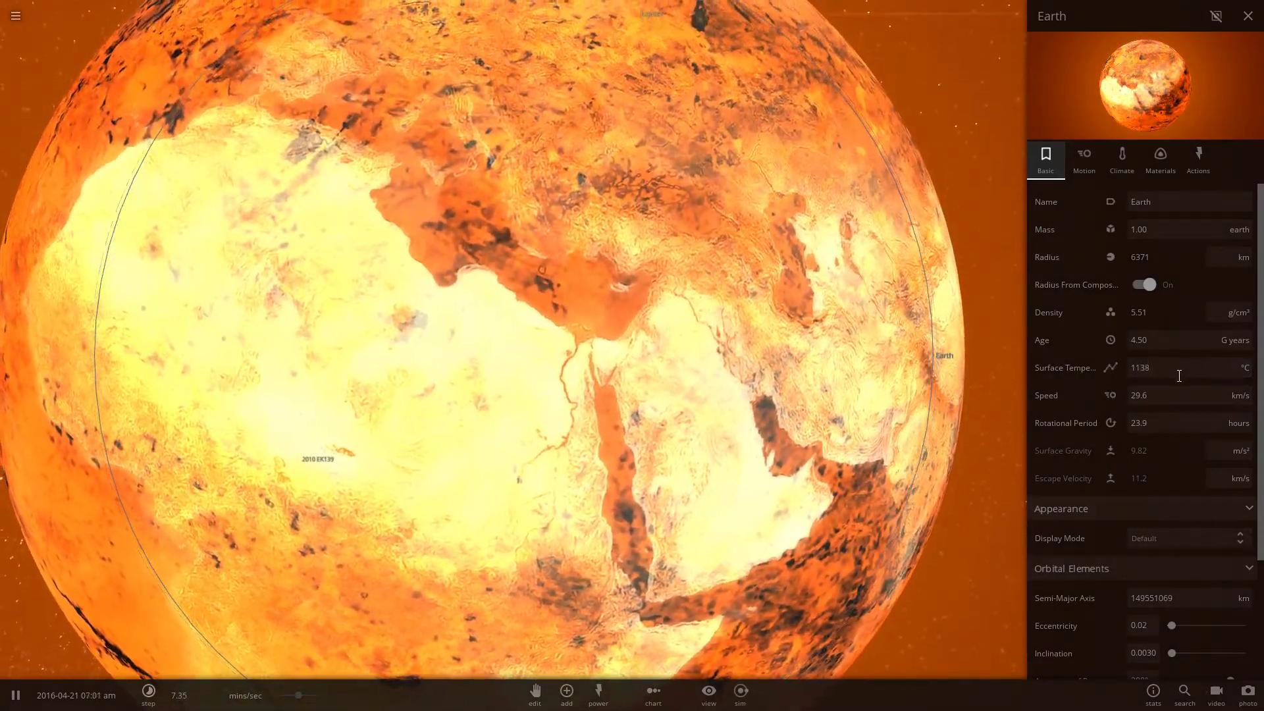
Re-enter Earth's surface temperature as -25 °C
{"action": "scroll", "coordinate": [1214, 392], "scroll_direction": "down", "scroll_amount": 3}
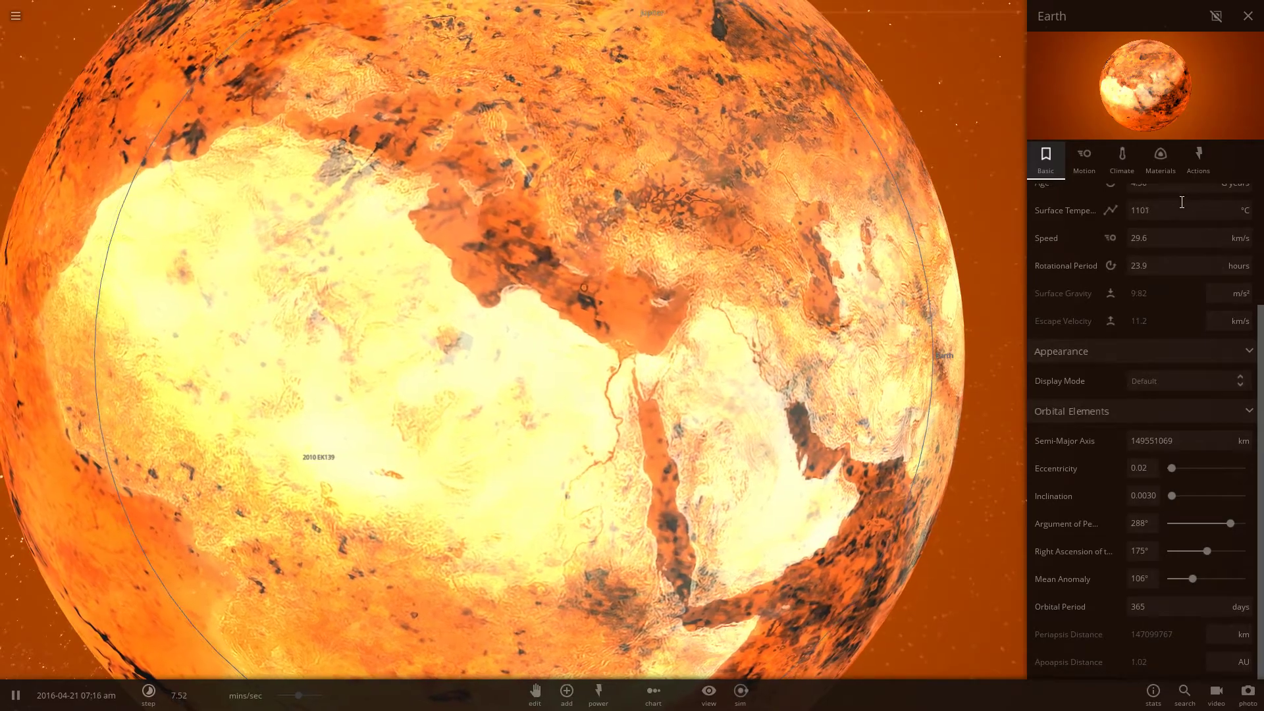
{"action": "left_click", "coordinate": [1158, 210]}
{"action": "type", "text": "2"}
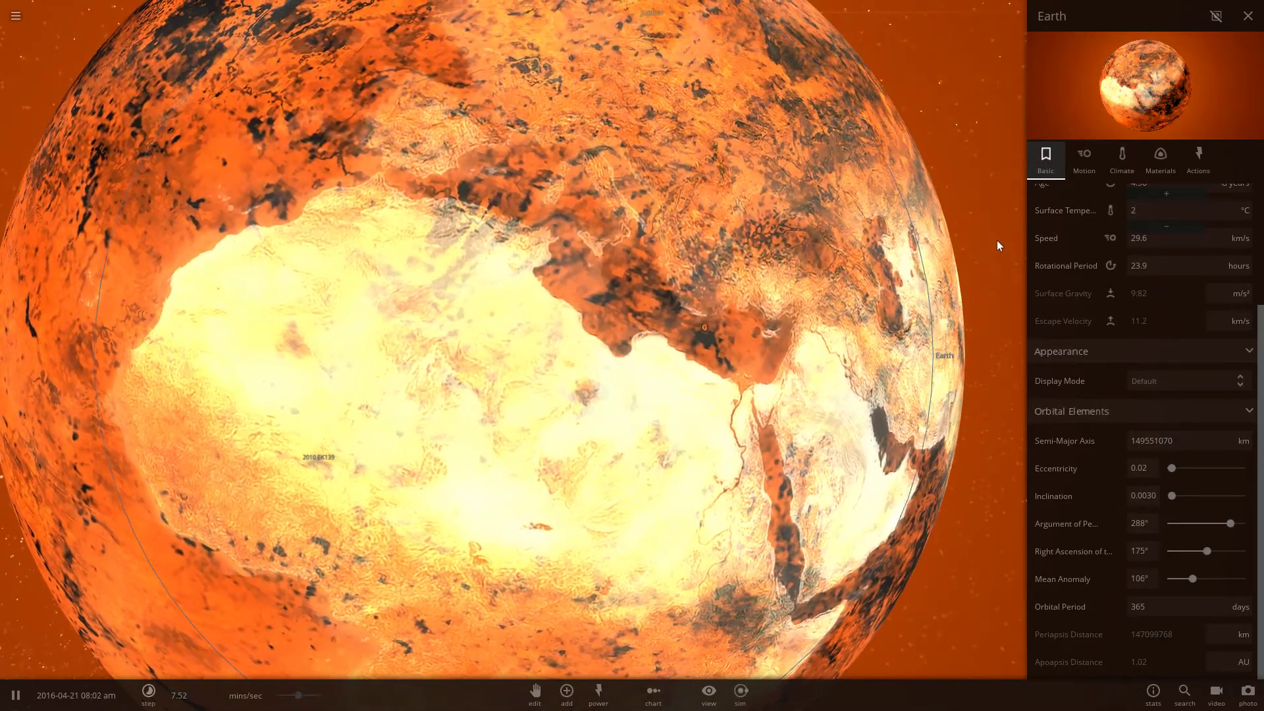
{"action": "type", "text": "-25"}
{"action": "key", "text": "Return"}
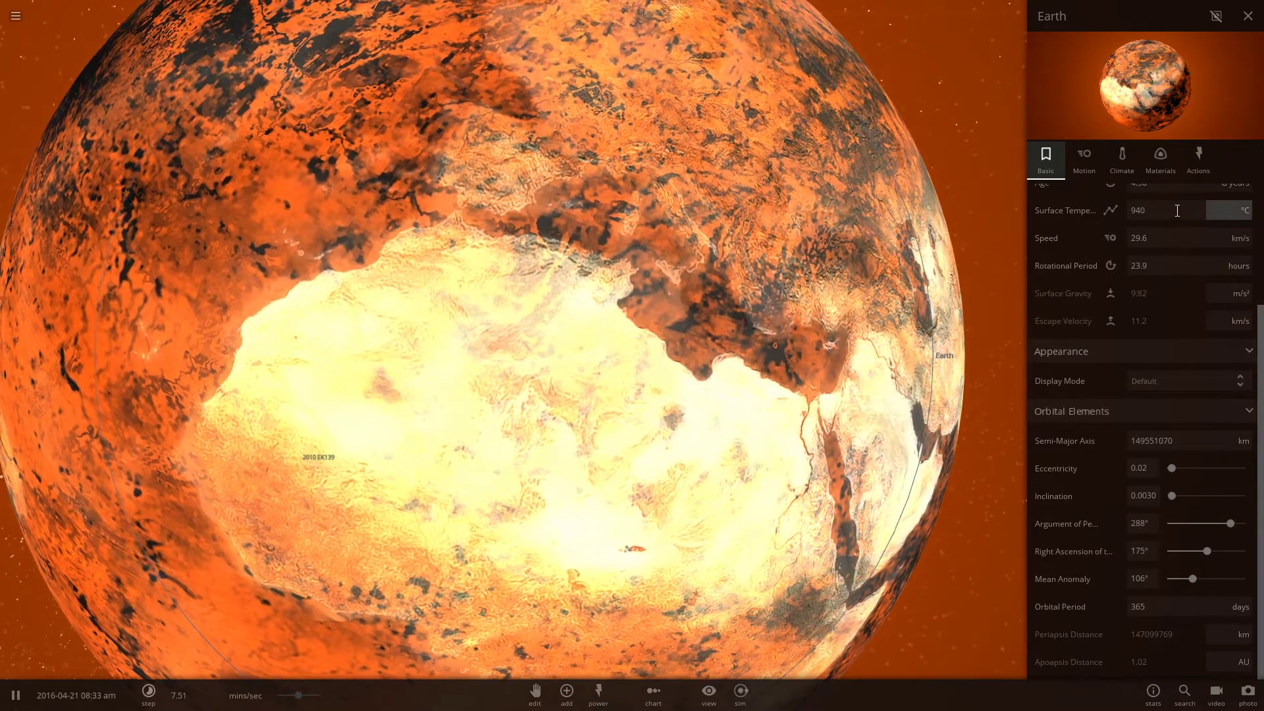
{"action": "left_click_drag", "start_coordinate": [1176, 209], "coordinate": [993, 211]}
Set Earth's surface temperature to -25 °C and slow the simulation time step back down
{"action": "type", "text": "-25"}
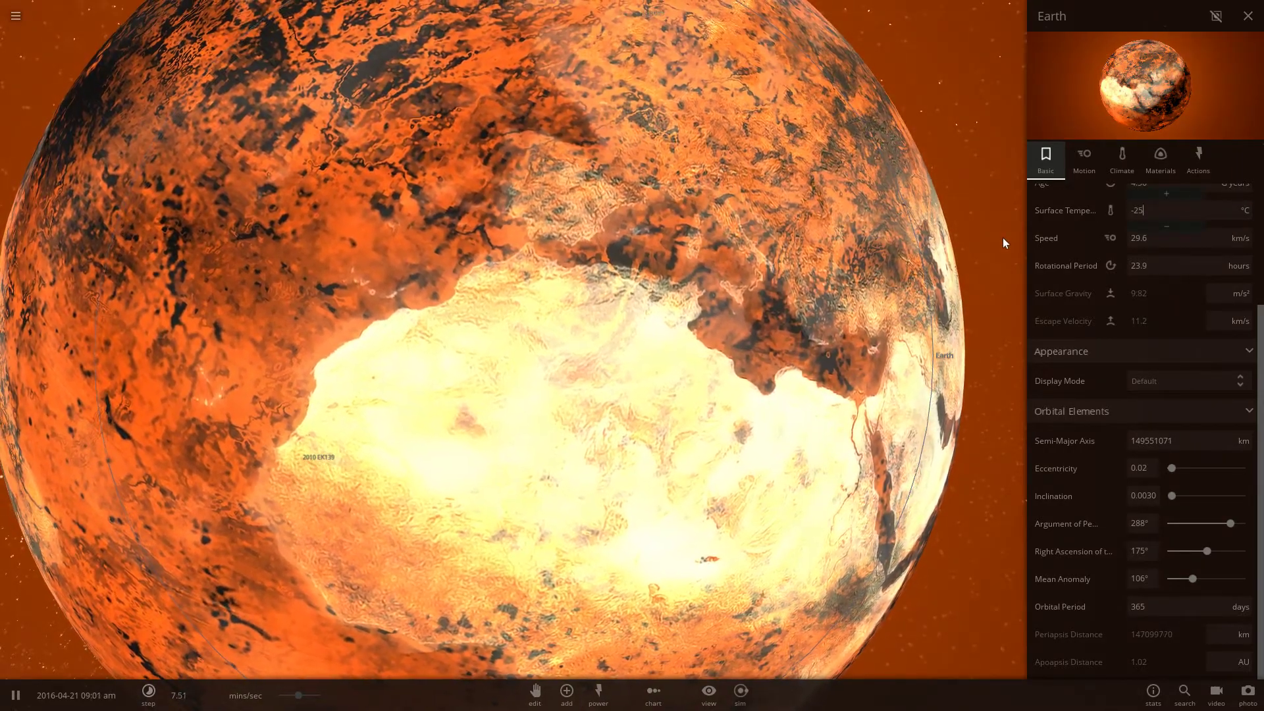
{"action": "key", "text": "Return"}
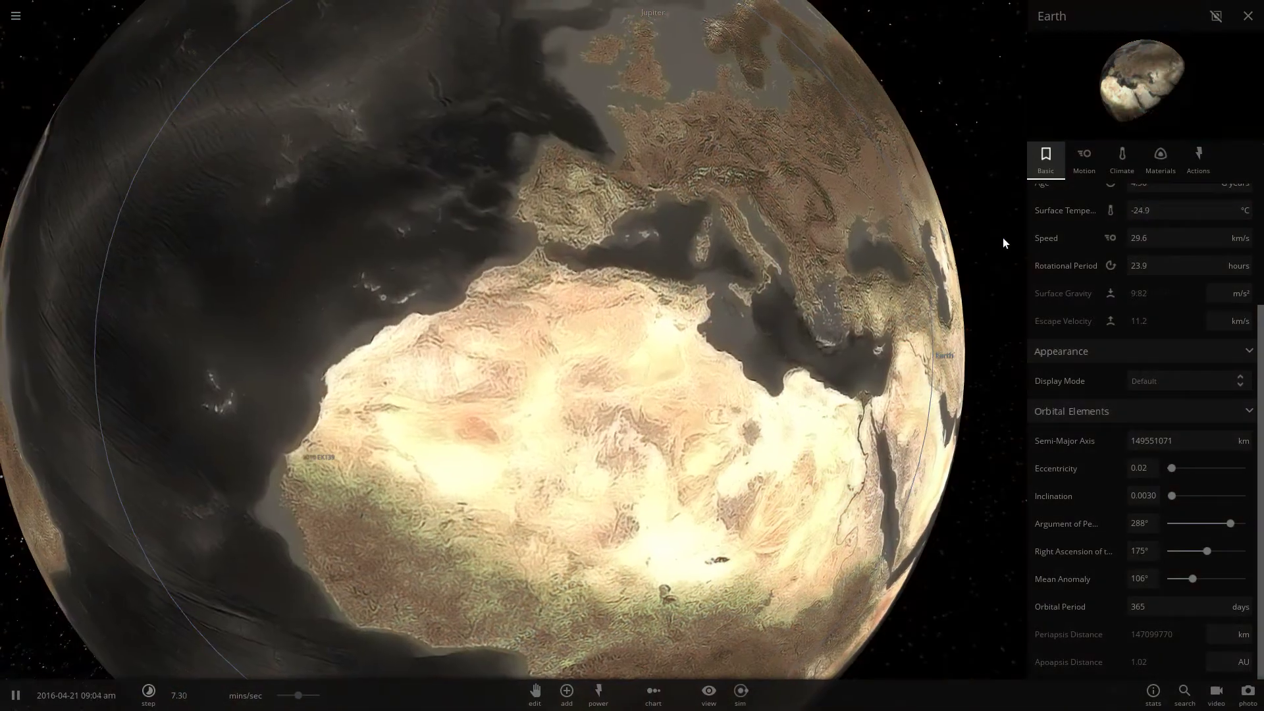
{"action": "scroll", "coordinate": [448, 183], "scroll_direction": "down", "scroll_amount": 5}
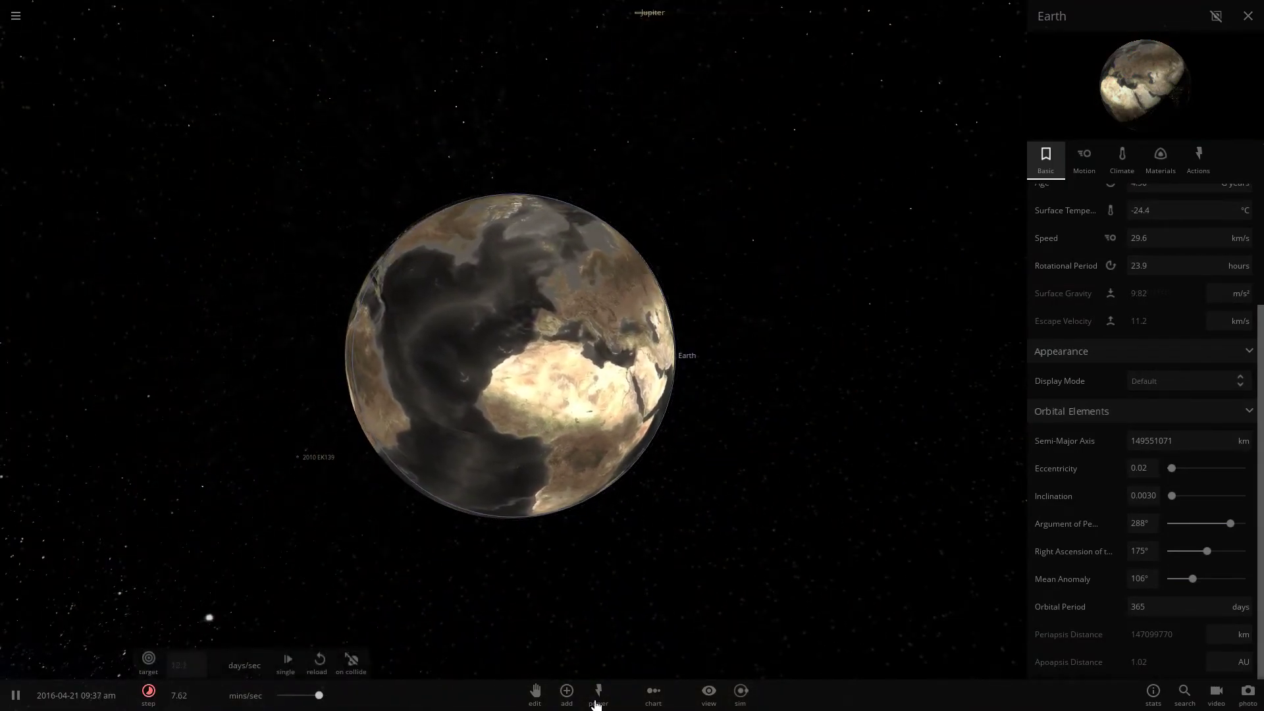
{"action": "left_click_drag", "start_coordinate": [754, 669], "coordinate": [0, 677]}
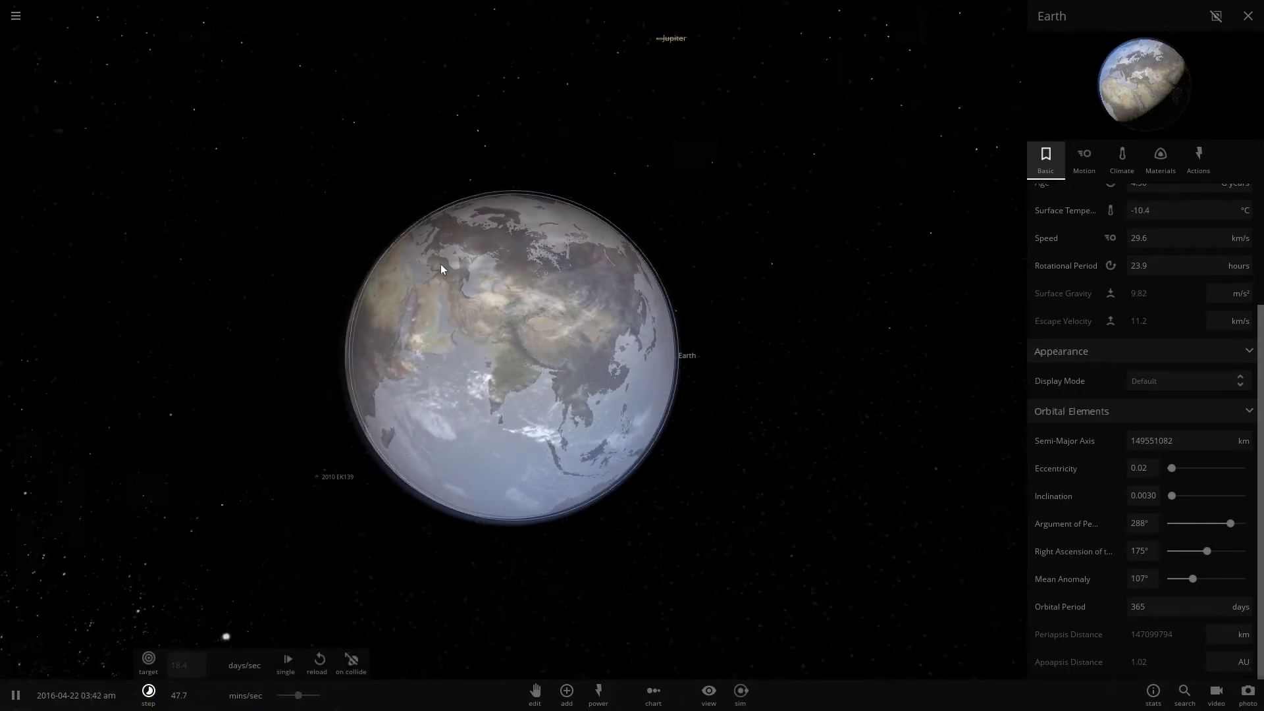
Orbit the icy globe past Australia, Southeast Asia, Europe and South Asia up to the Arctic
{"action": "scroll", "coordinate": [717, 410], "scroll_direction": "up", "scroll_amount": 5}
{"action": "right_click_drag", "start_coordinate": [715, 407], "coordinate": [512, 154]}
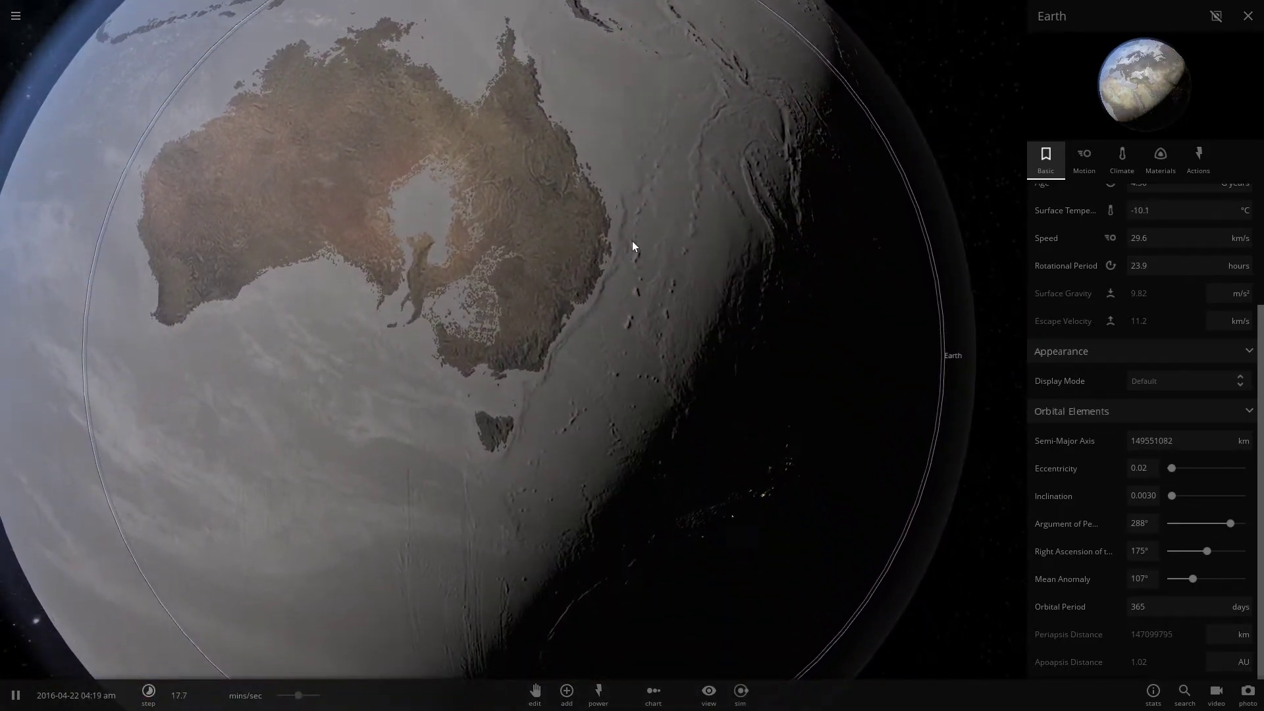
{"action": "right_click_drag", "start_coordinate": [632, 241], "coordinate": [820, 469]}
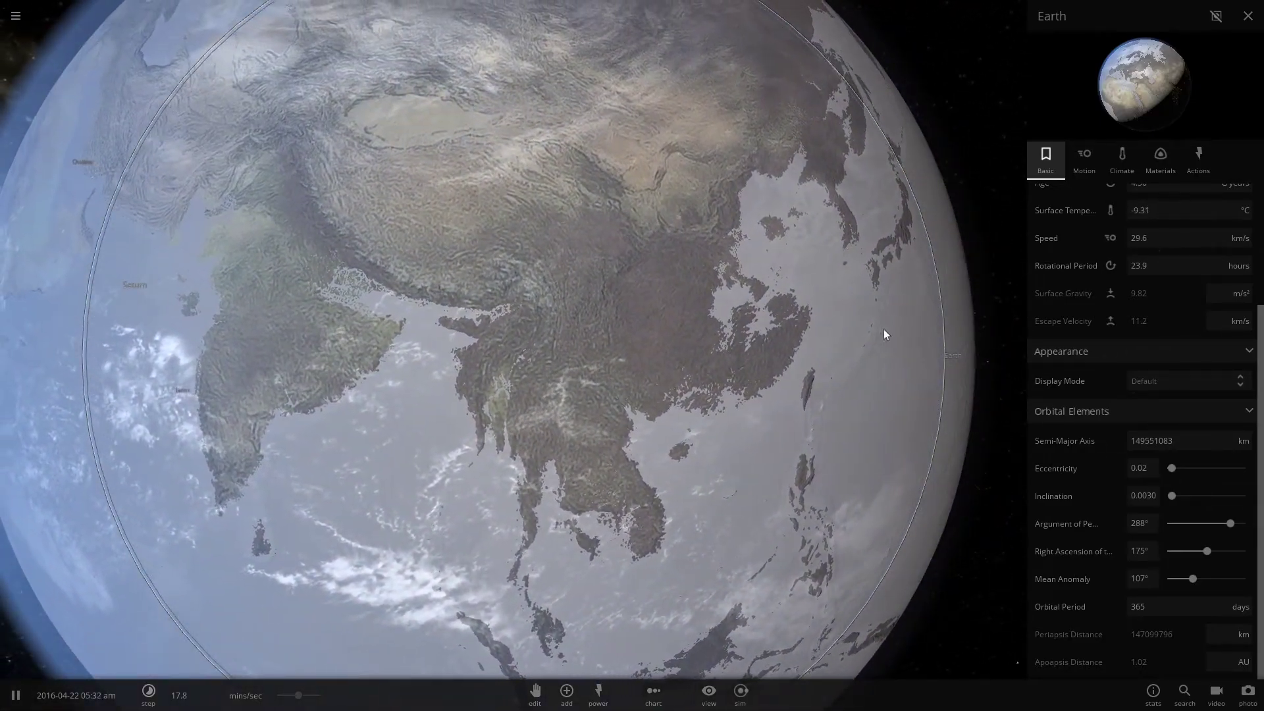
{"action": "right_click_drag", "start_coordinate": [475, 56], "coordinate": [750, 303]}
{"action": "right_click_drag", "start_coordinate": [458, 204], "coordinate": [468, 271]}
{"action": "left_click_drag", "start_coordinate": [468, 271], "coordinate": [915, 279]}
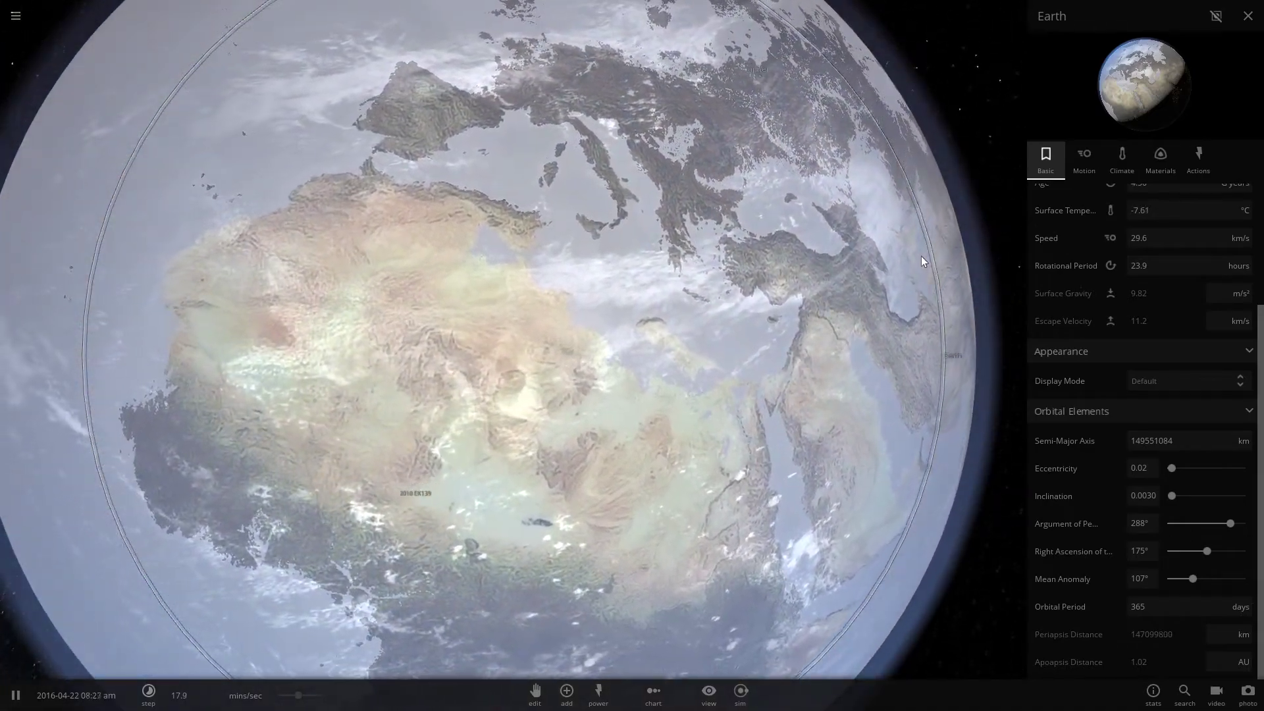
{"action": "left_click_drag", "start_coordinate": [922, 260], "coordinate": [905, 302]}
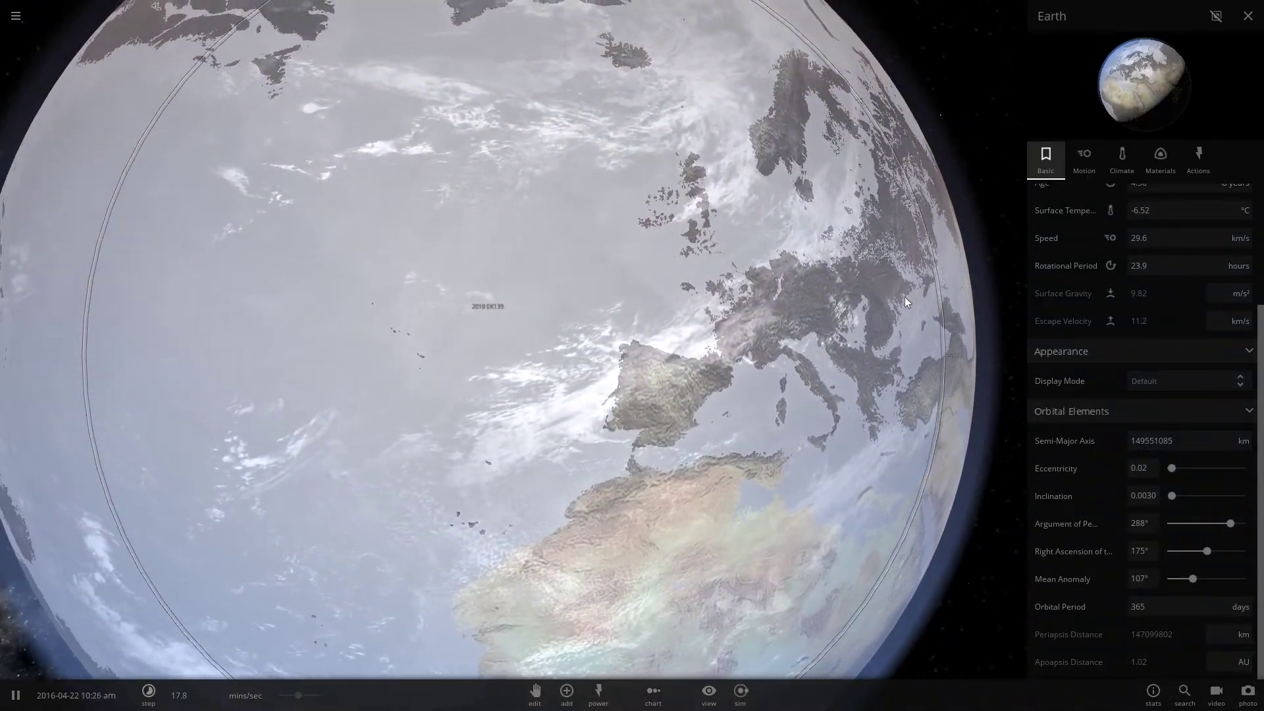
{"action": "mouse_move", "coordinate": [1211, 533]}
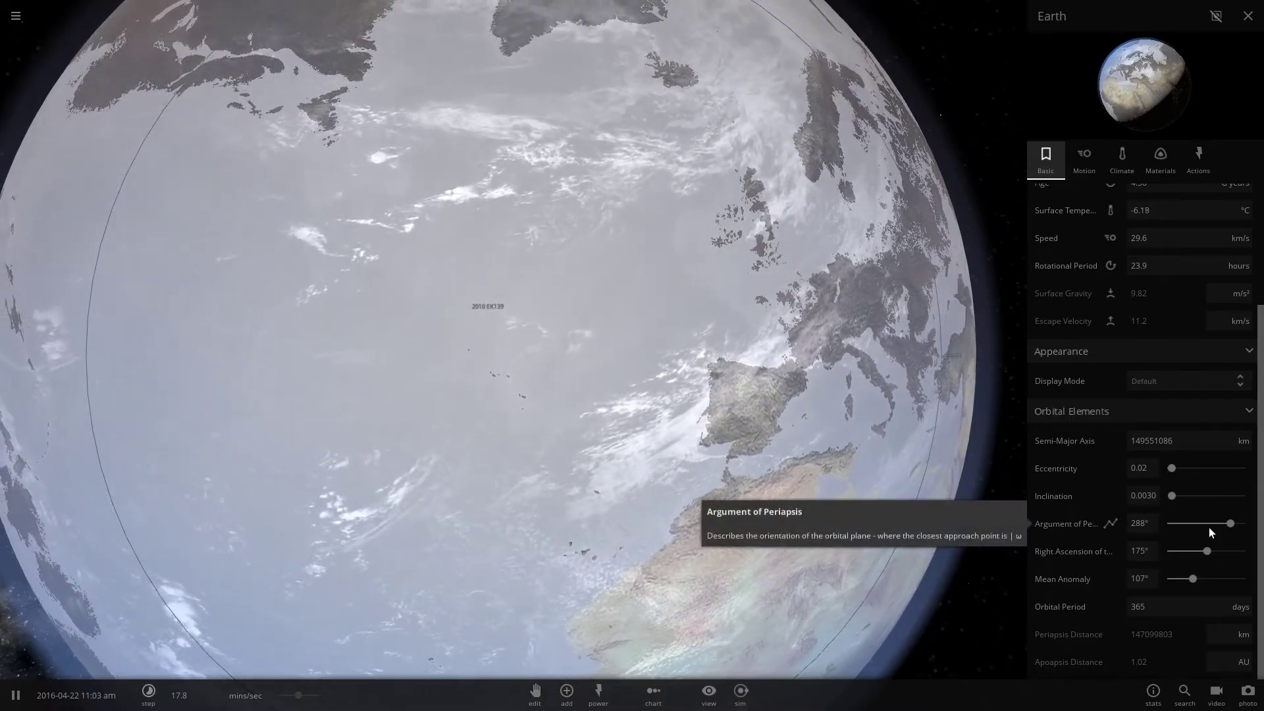